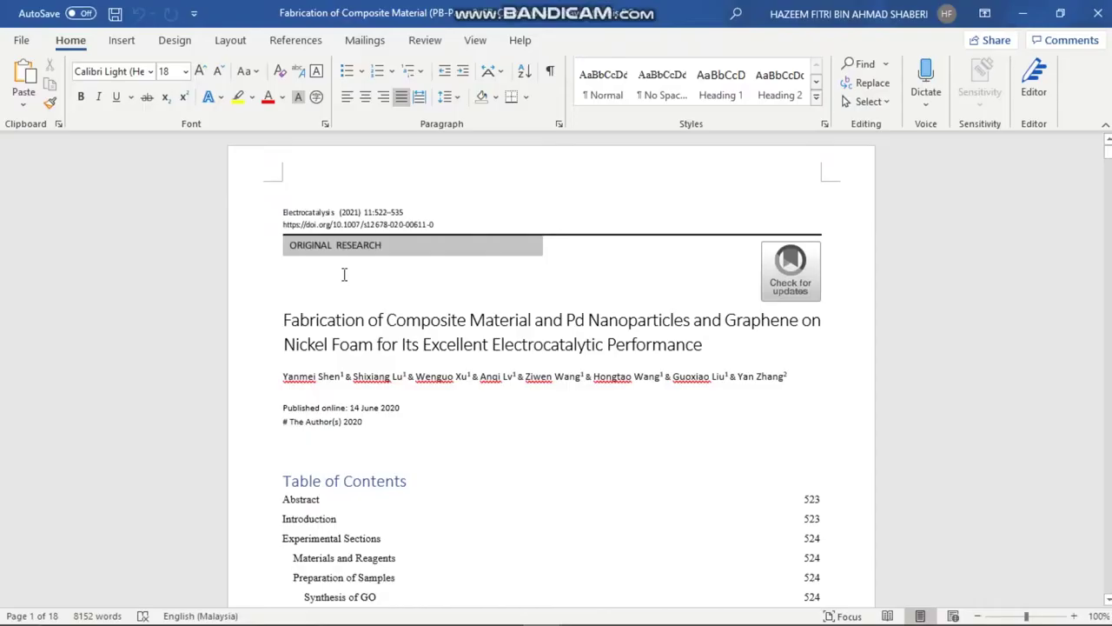
pyautogui.click(233, 42)
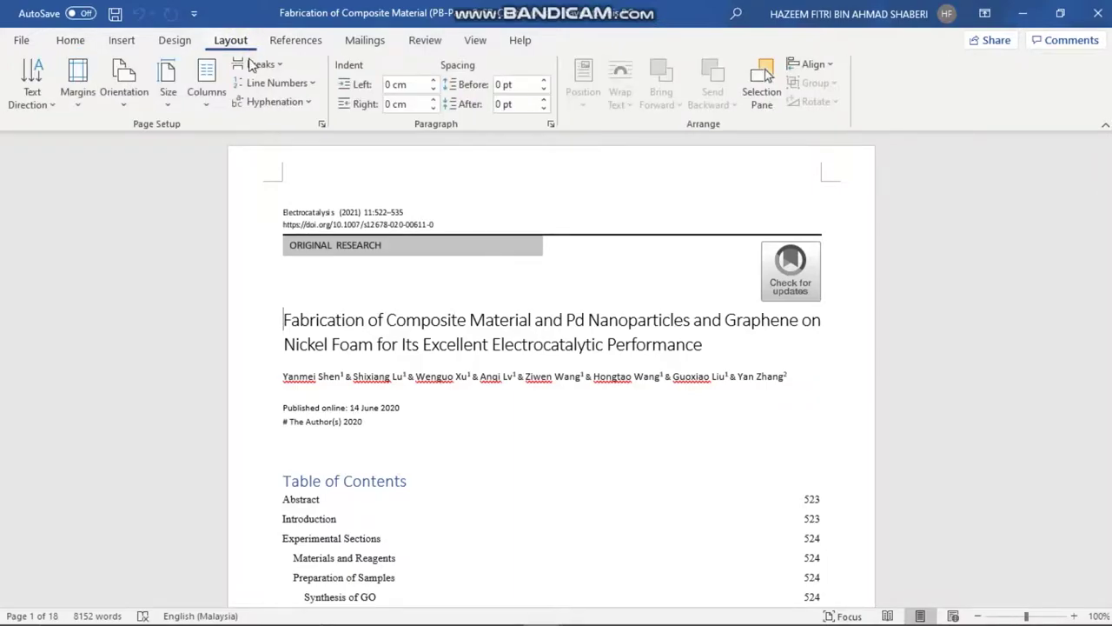
pyautogui.click(256, 65)
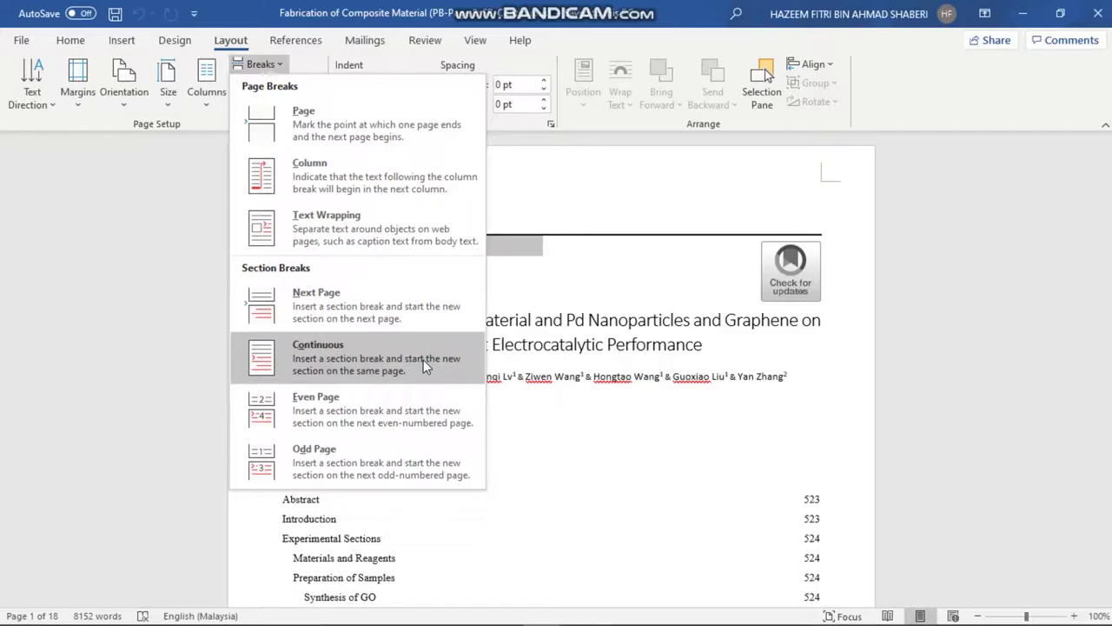
pyautogui.click(265, 66)
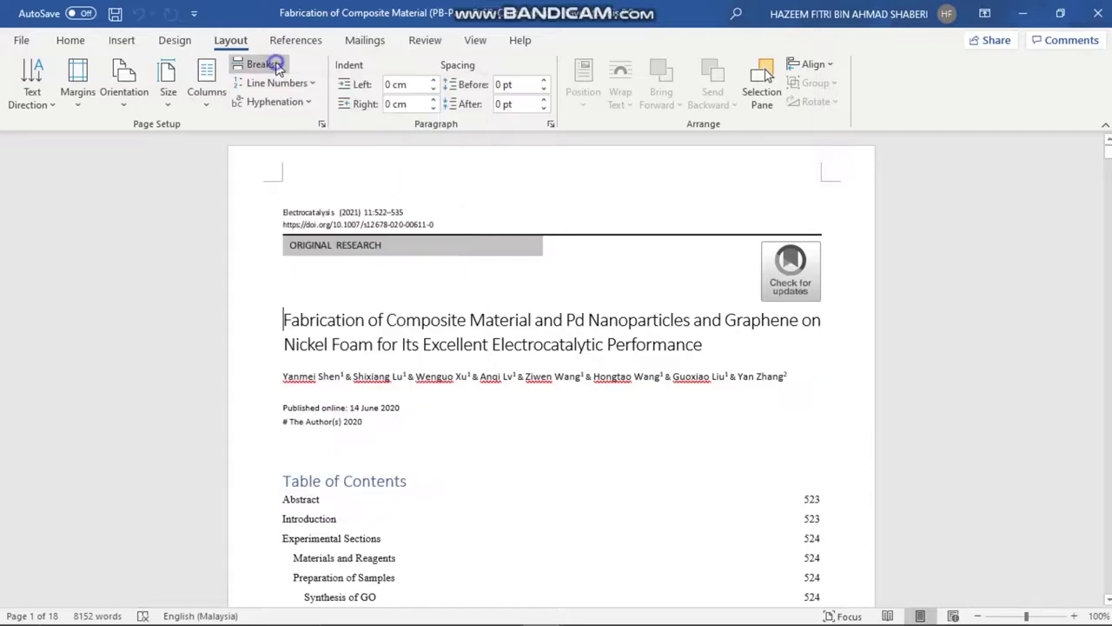
pyautogui.click(72, 40)
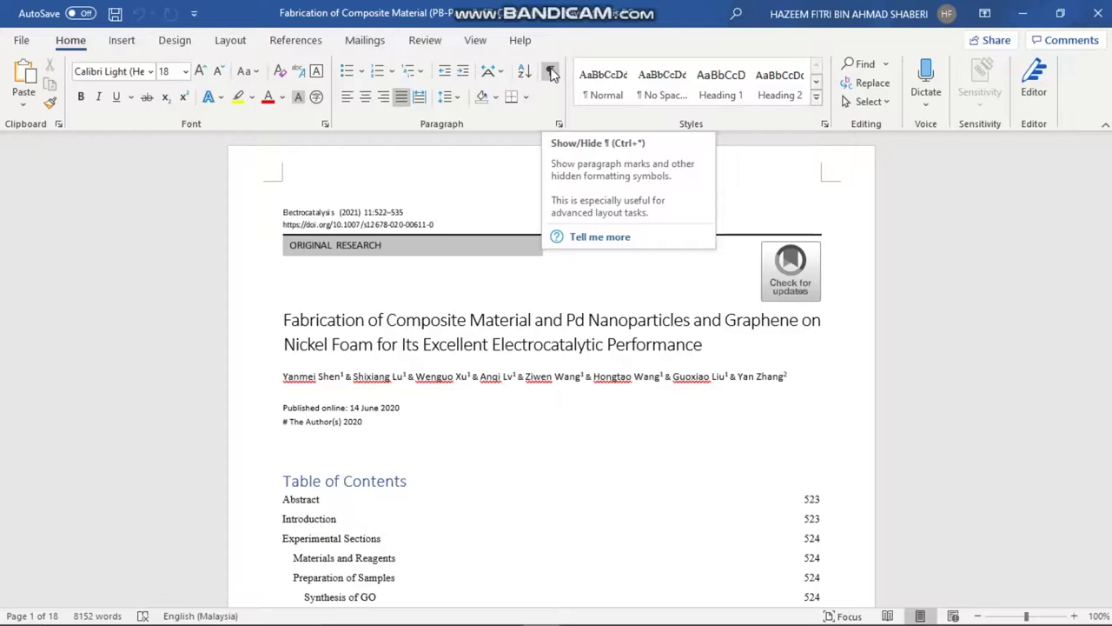
# Step: Show the formatting marks and locate the Page Break after the Table of Contents
pyautogui.click(551, 71)
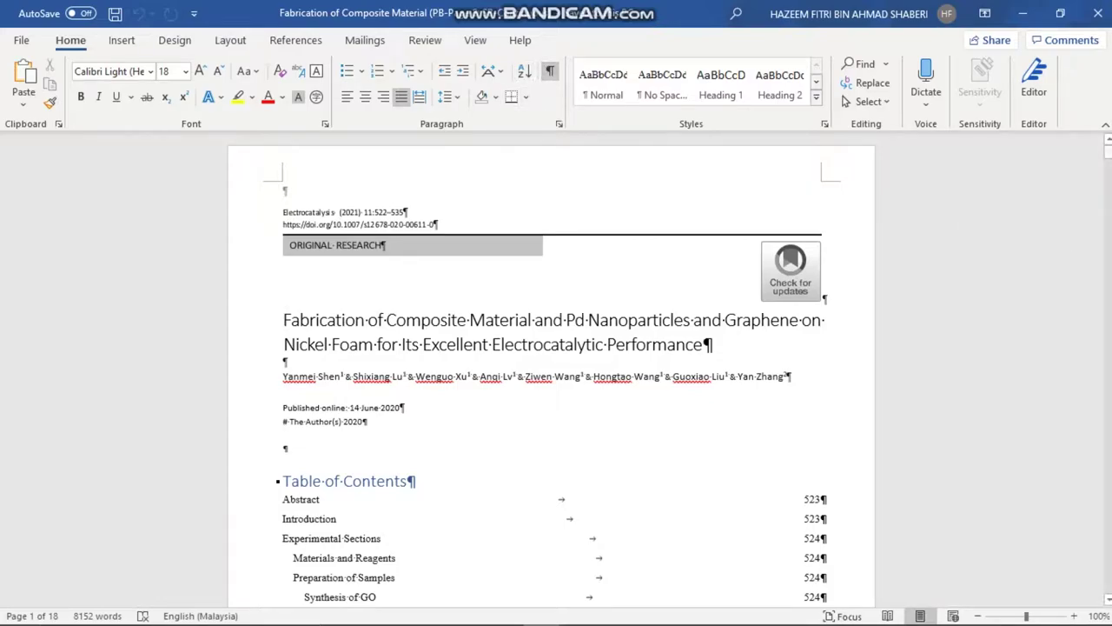
pyautogui.moveTo(1108, 148); pyautogui.dragTo(1109, 159)
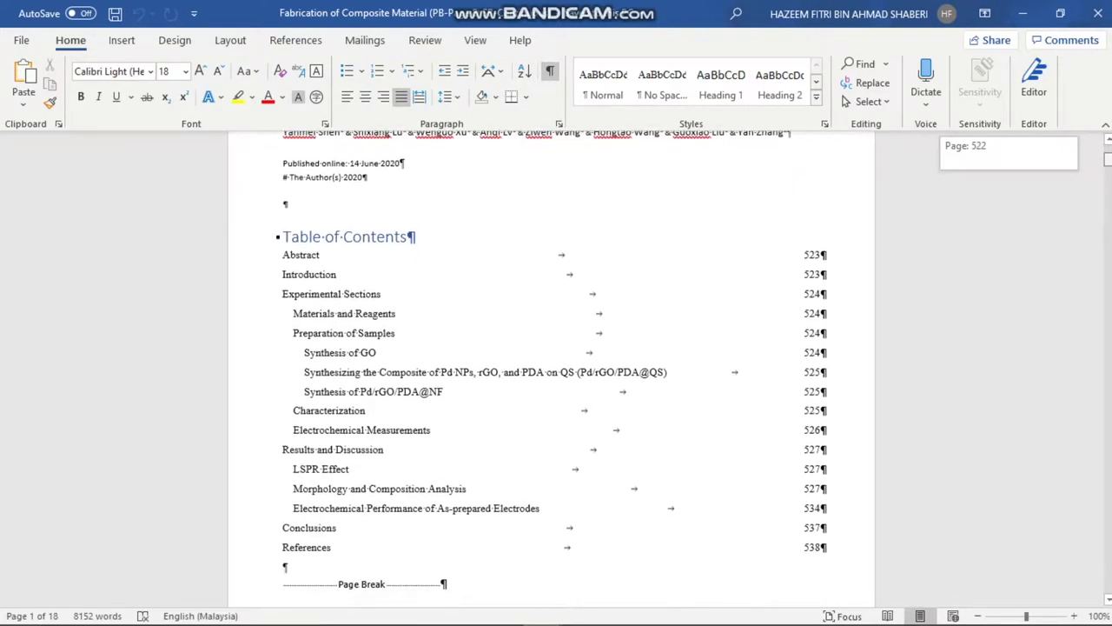
pyautogui.moveTo(1108, 159); pyautogui.dragTo(1108, 181)
pyautogui.moveTo(320, 302)
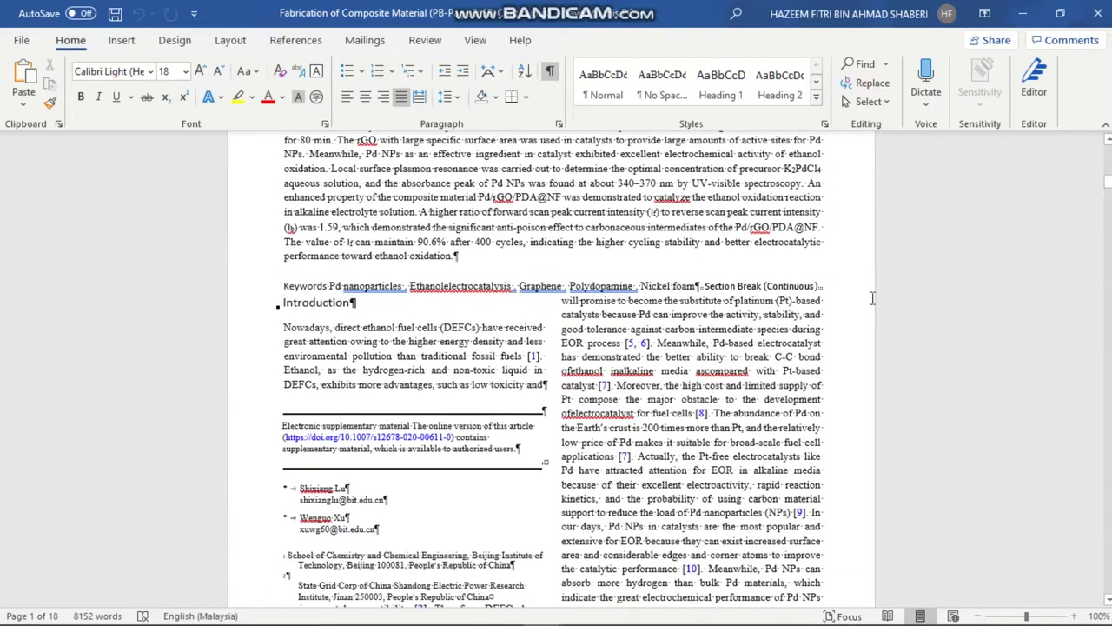
pyautogui.click(532, 358)
pyautogui.moveTo(1108, 180)
pyautogui.mouseDown()
pyautogui.moveTo(1108, 157)
pyautogui.moveTo(1108, 170)
pyautogui.mouseUp()
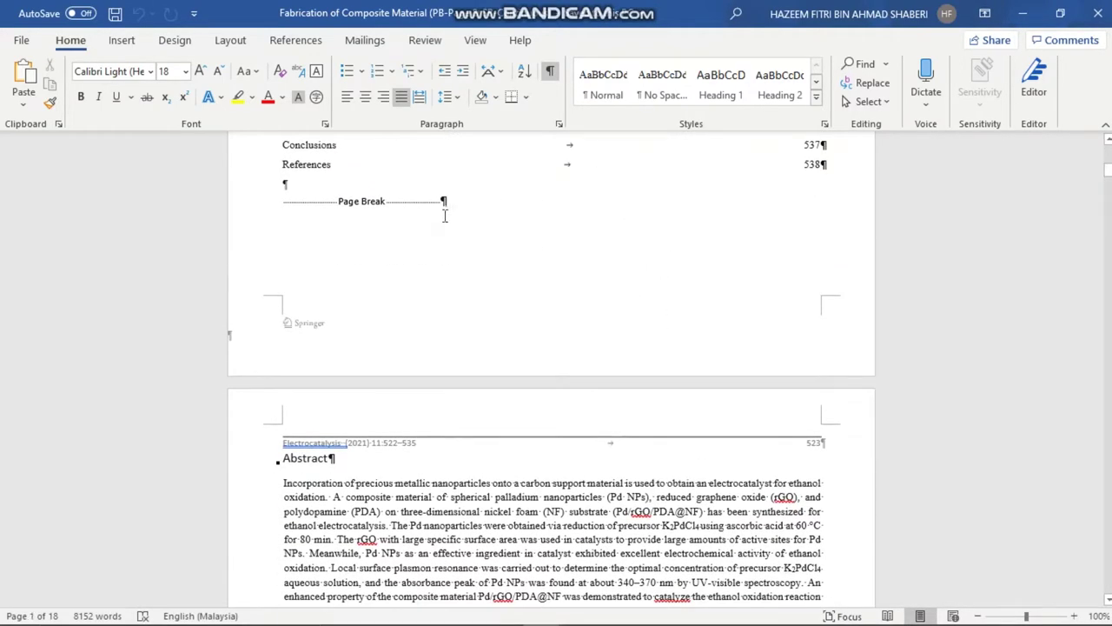
pyautogui.click(444, 202)
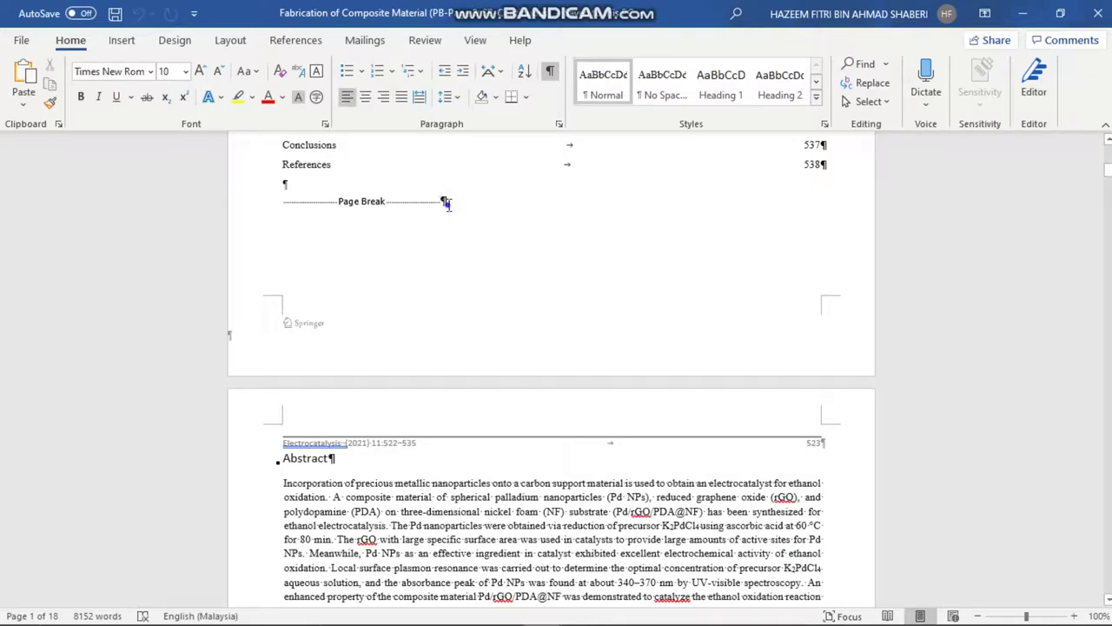
# Step: Add two empty paragraphs before the Page Break, then remove the extra ones
pyautogui.click(281, 199)
pyautogui.press('Return')
pyautogui.press('Return')
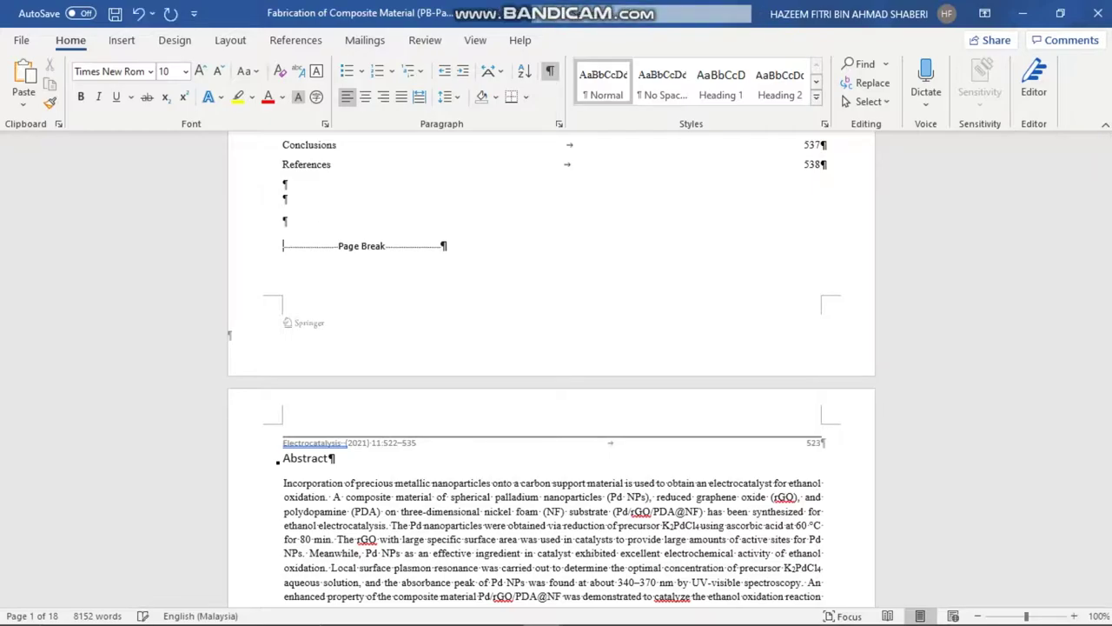
pyautogui.press('Return')
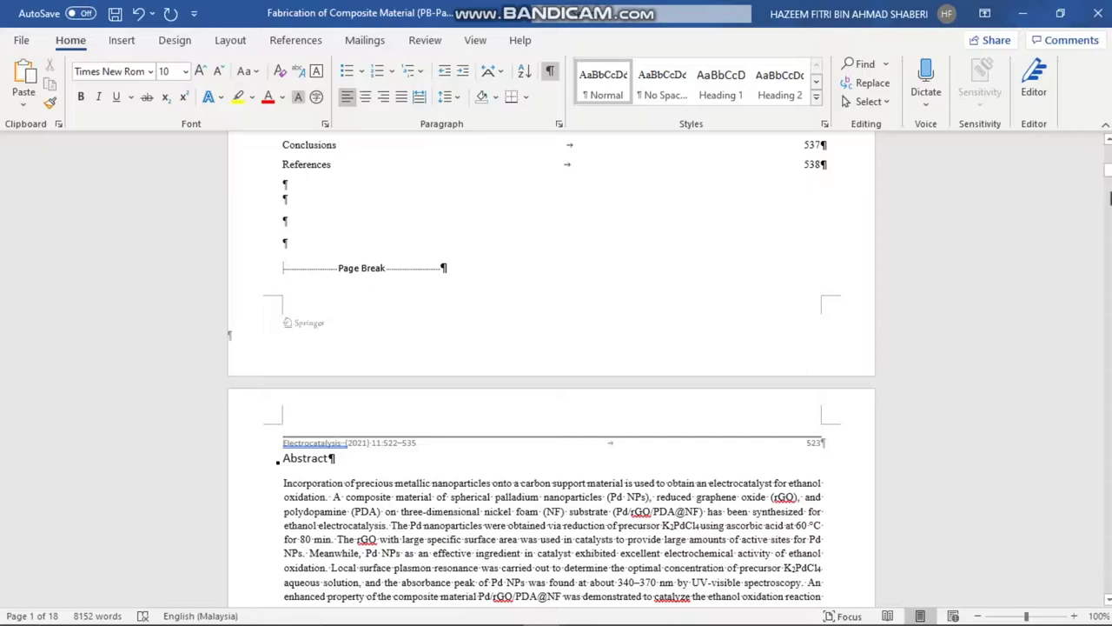
pyautogui.moveTo(1110, 178)
pyautogui.mouseDown()
pyautogui.moveTo(1109, 202)
pyautogui.moveTo(1109, 170)
pyautogui.mouseUp()
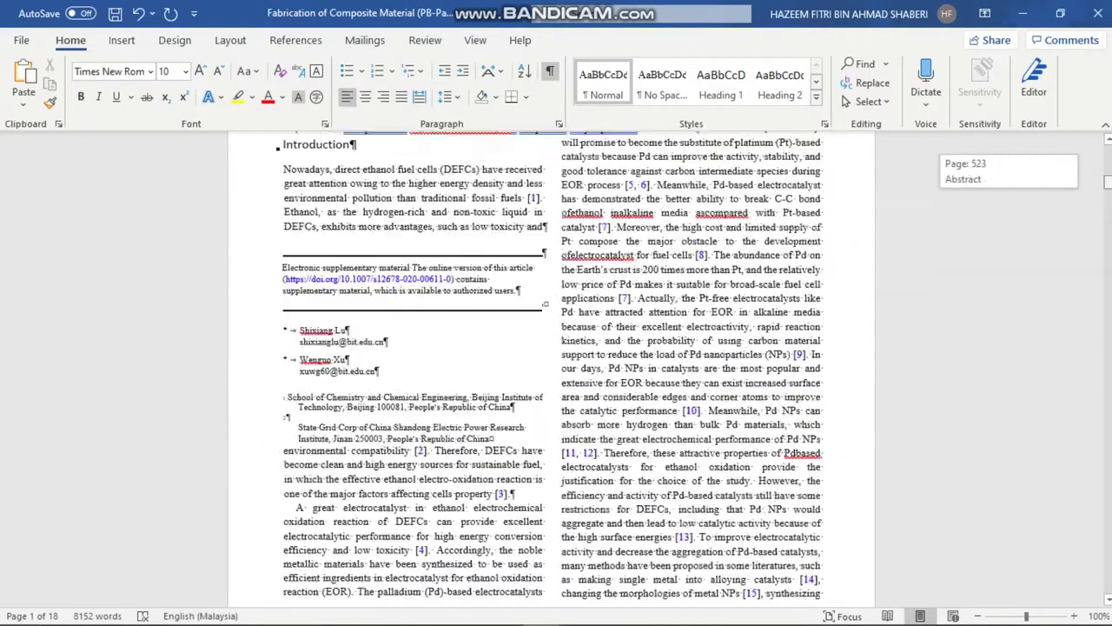
pyautogui.click(318, 333)
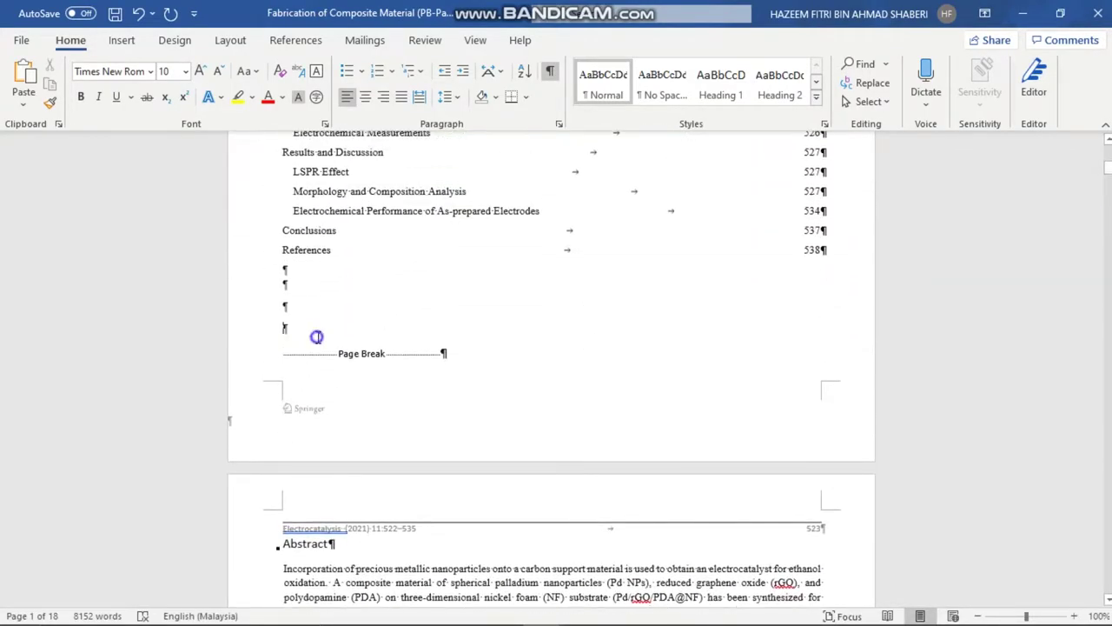
pyautogui.press('BackSpace')
pyautogui.press('BackSpace')
pyautogui.press('BackSpace')
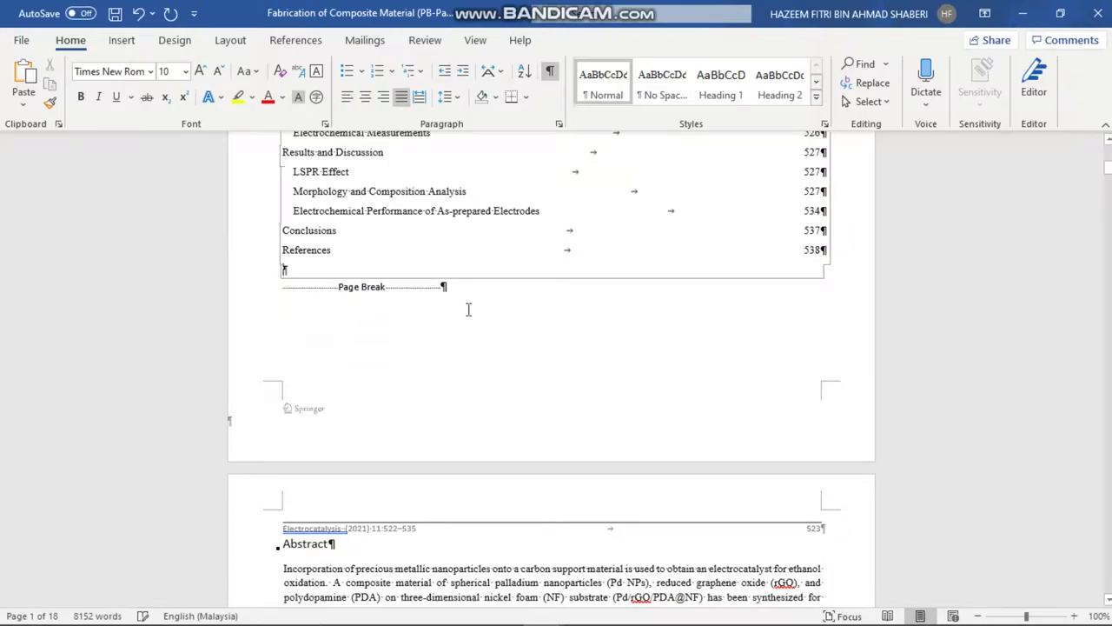
# Step: Delete the Page Break after the contents and add empty lines before the Abstract heading
pyautogui.moveTo(407, 290); pyautogui.dragTo(330, 293)
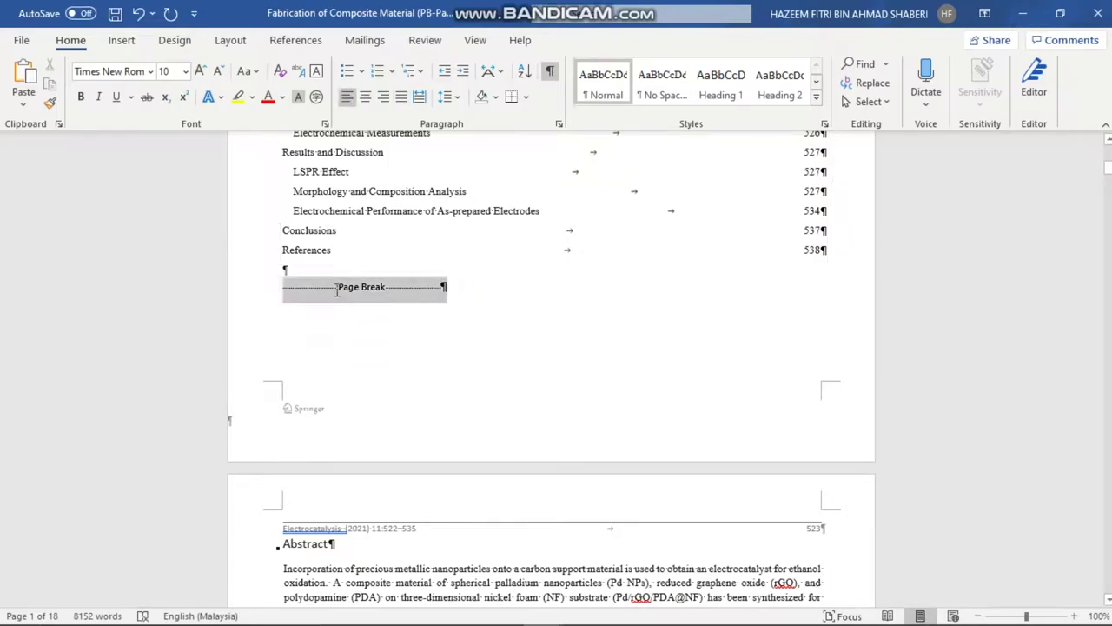
pyautogui.press('Delete')
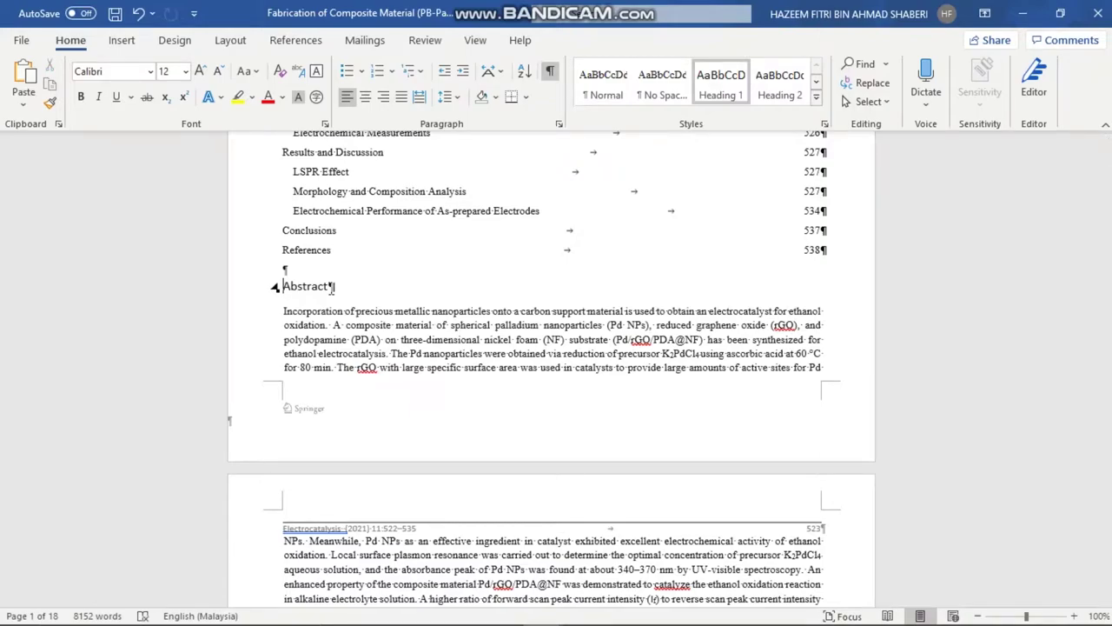
pyautogui.press('Return')
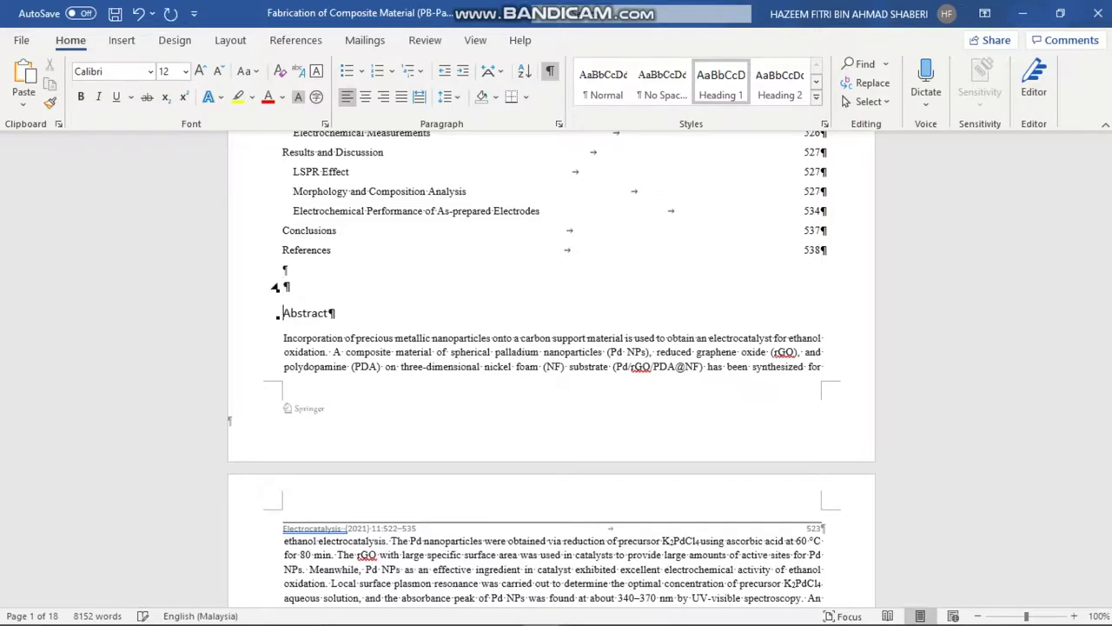
pyautogui.press('Return')
pyautogui.press('Return')
pyautogui.press('Return')
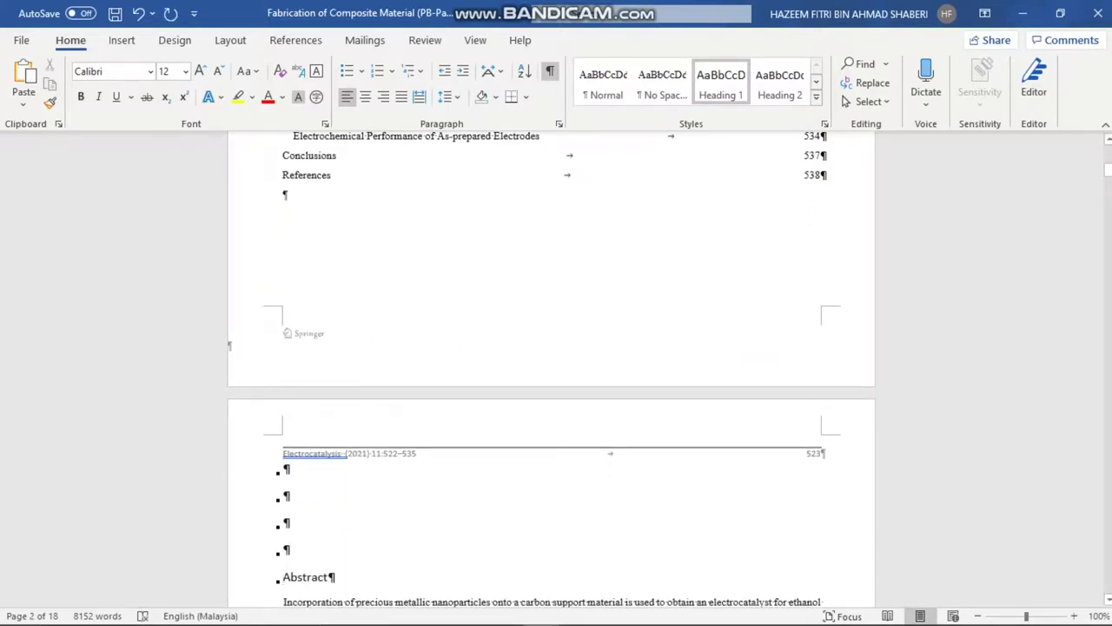
# Step: Delete the empty paragraphs above Abstract so it follows the contents directly
pyautogui.moveTo(1107, 170)
pyautogui.mouseDown()
pyautogui.moveTo(1108, 196)
pyautogui.moveTo(1107, 163)
pyautogui.mouseUp()
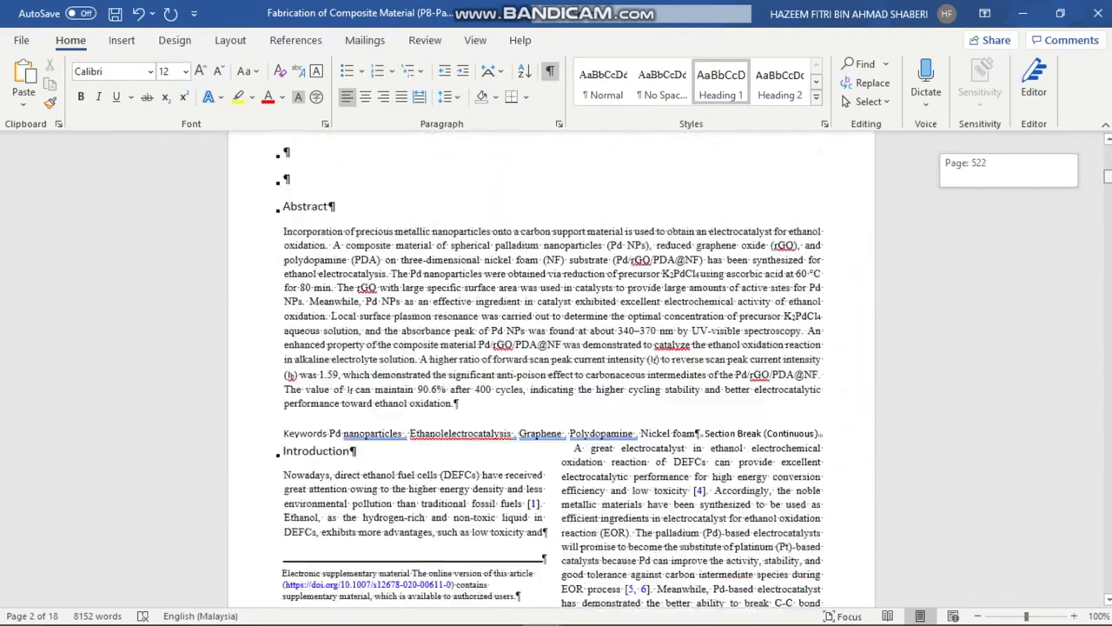
pyautogui.scroll(-5, 683, 315)
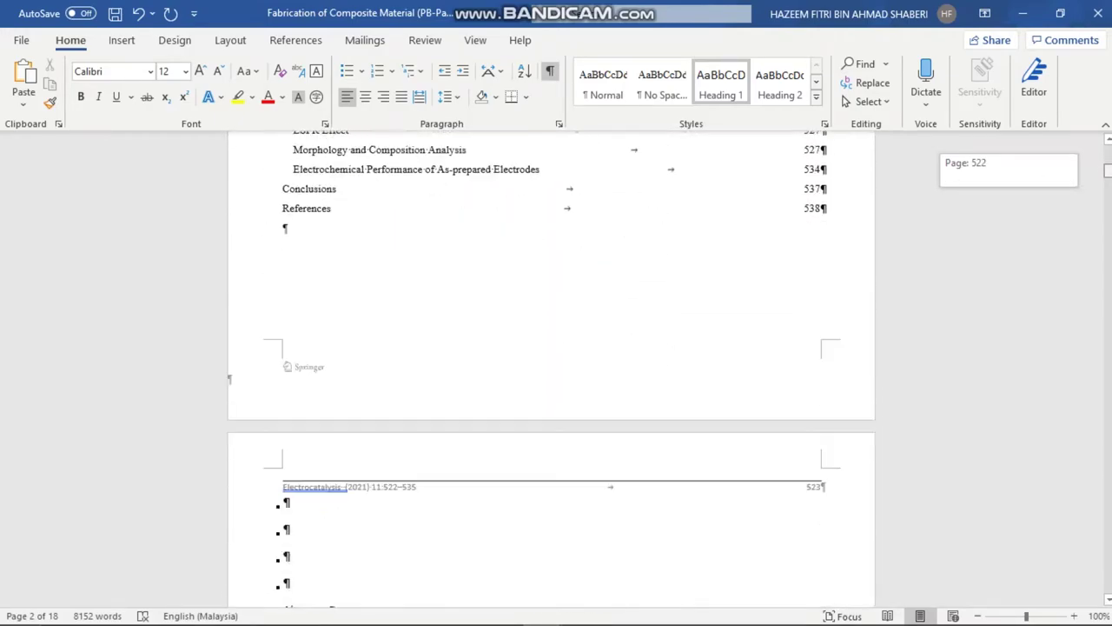
pyautogui.click(331, 507)
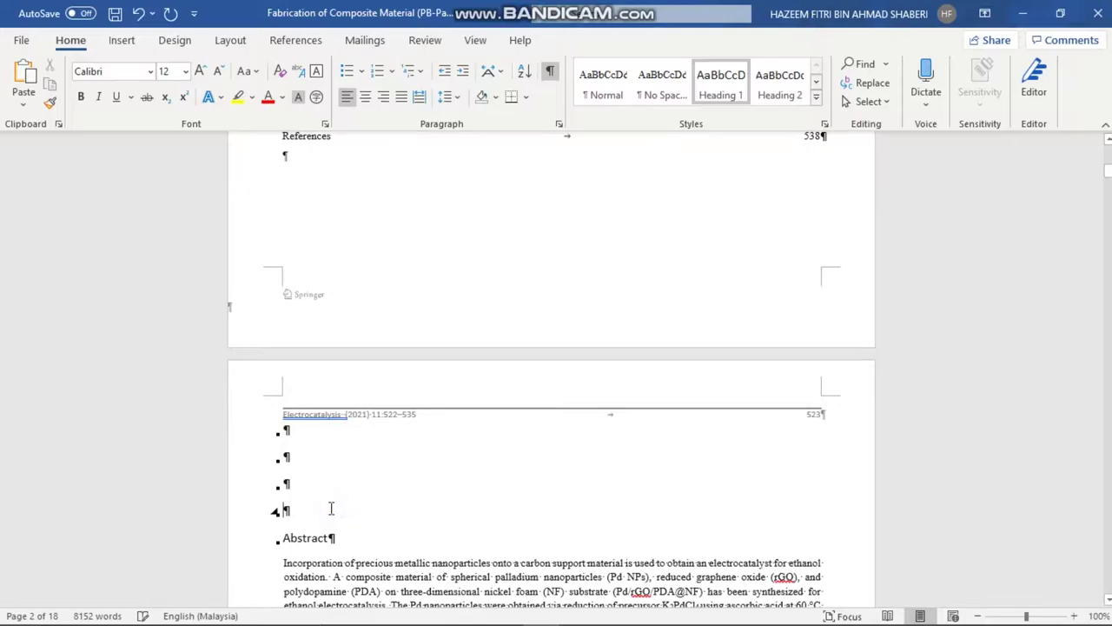
pyautogui.press('BackSpace')
pyautogui.press('BackSpace')
pyautogui.press('BackSpace')
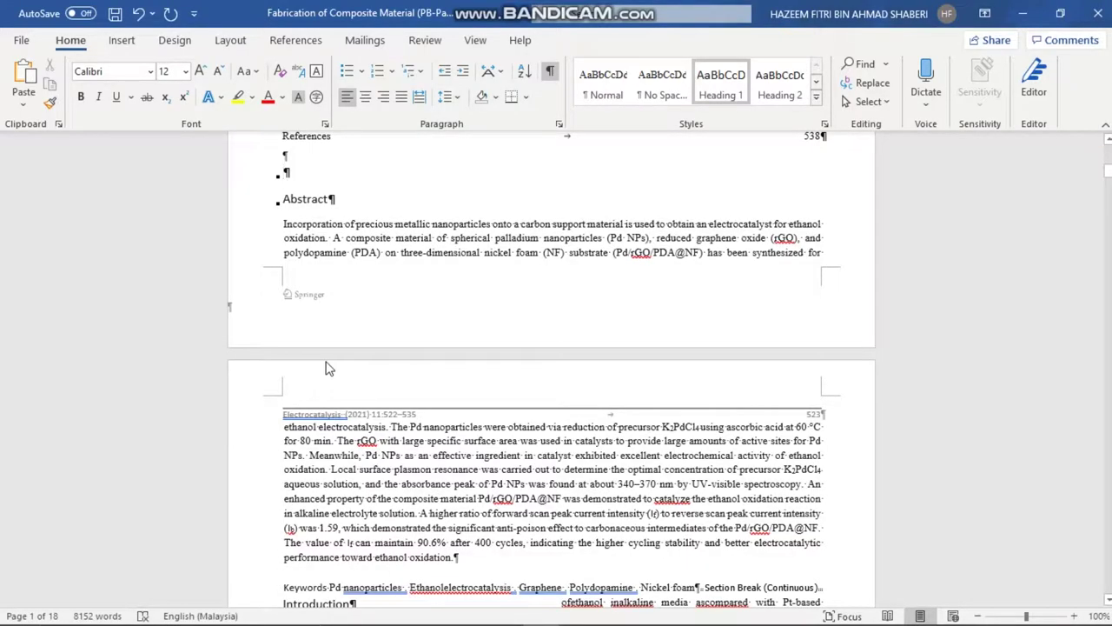
# Step: Insert a Page Break from Layout > Breaks so the Abstract starts on the next page
pyautogui.click(230, 40)
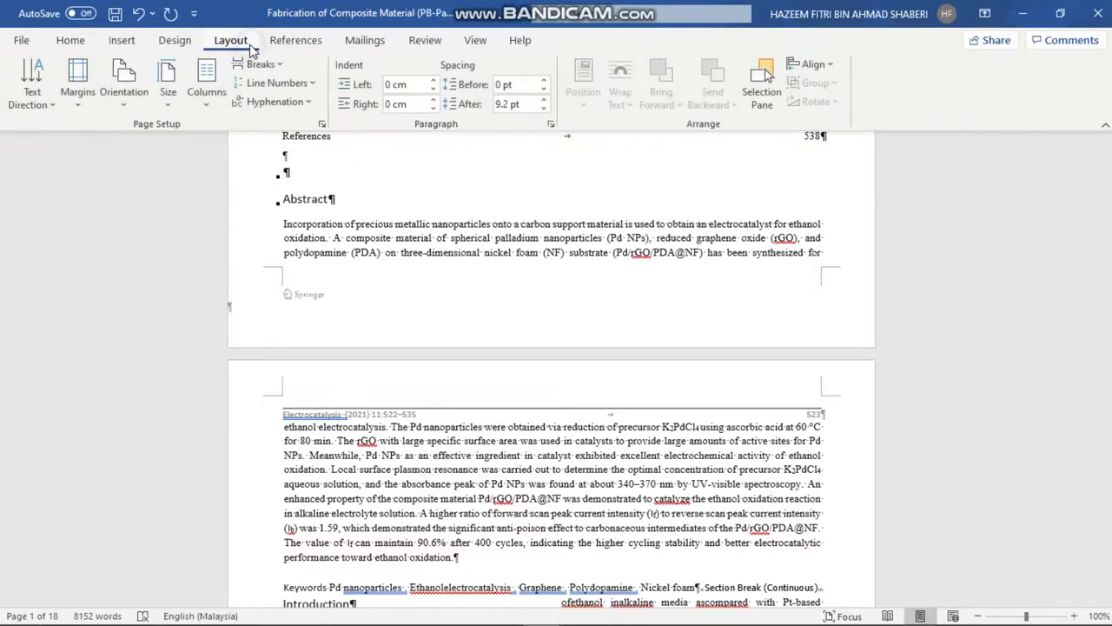
pyautogui.click(260, 64)
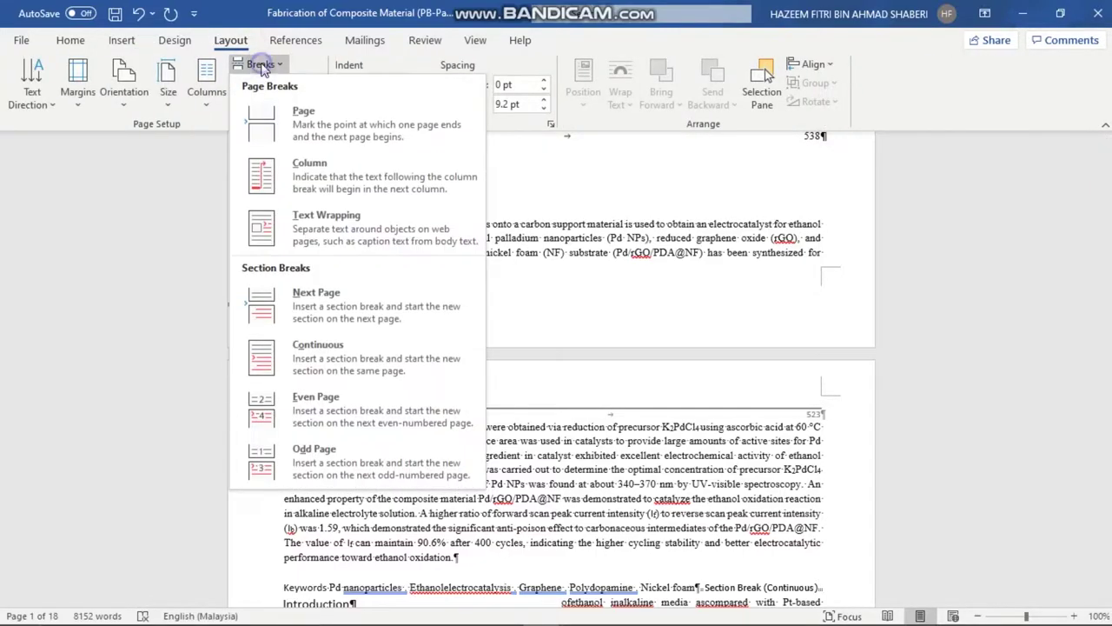
pyautogui.click(298, 116)
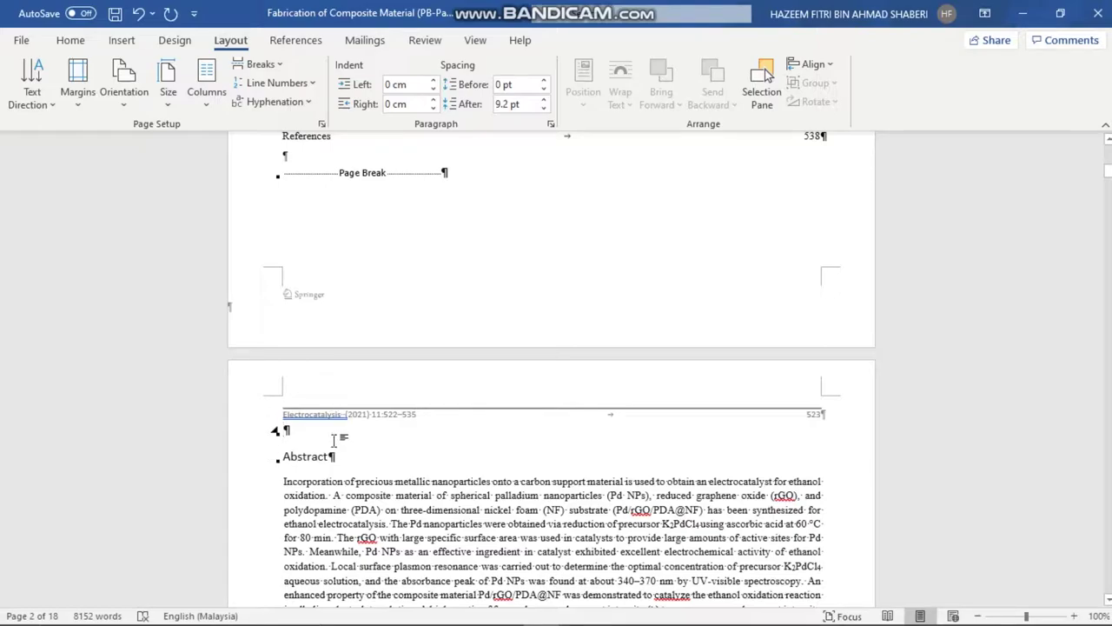
pyautogui.moveTo(1106, 177); pyautogui.dragTo(1107, 155)
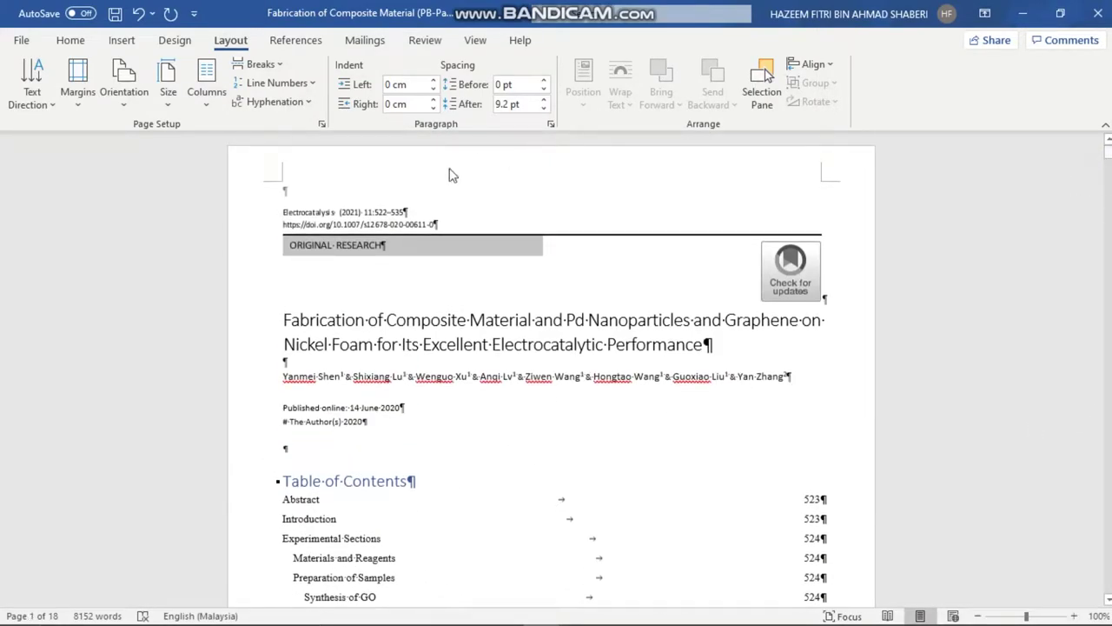
# Step: Reopen the Breaks list, close it without inserting anything, and scroll through the pages
pyautogui.click(246, 65)
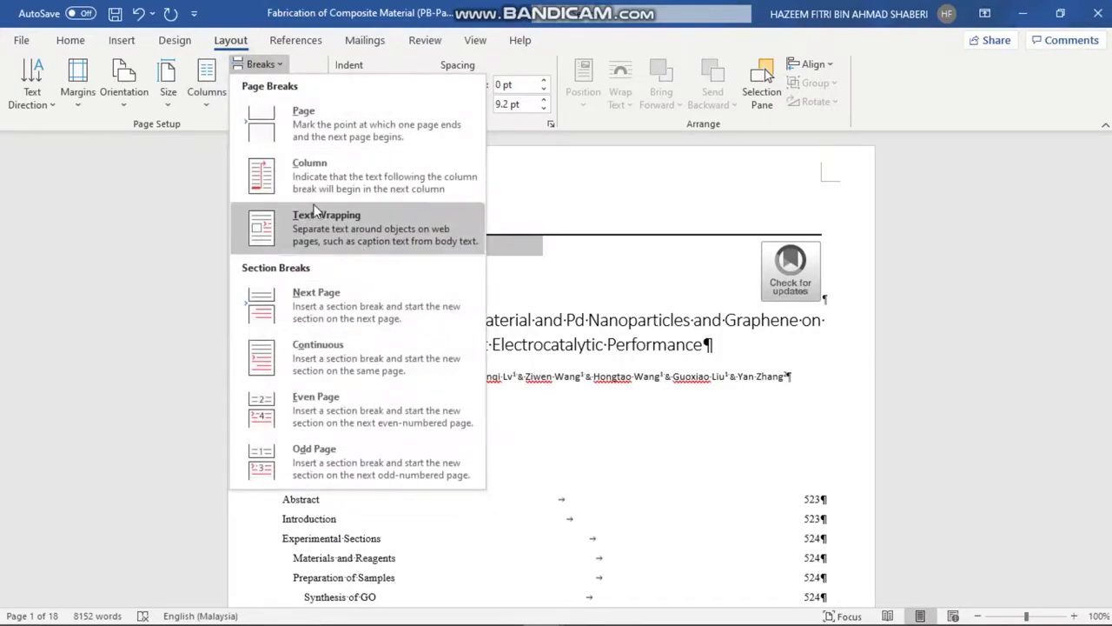
pyautogui.click(269, 66)
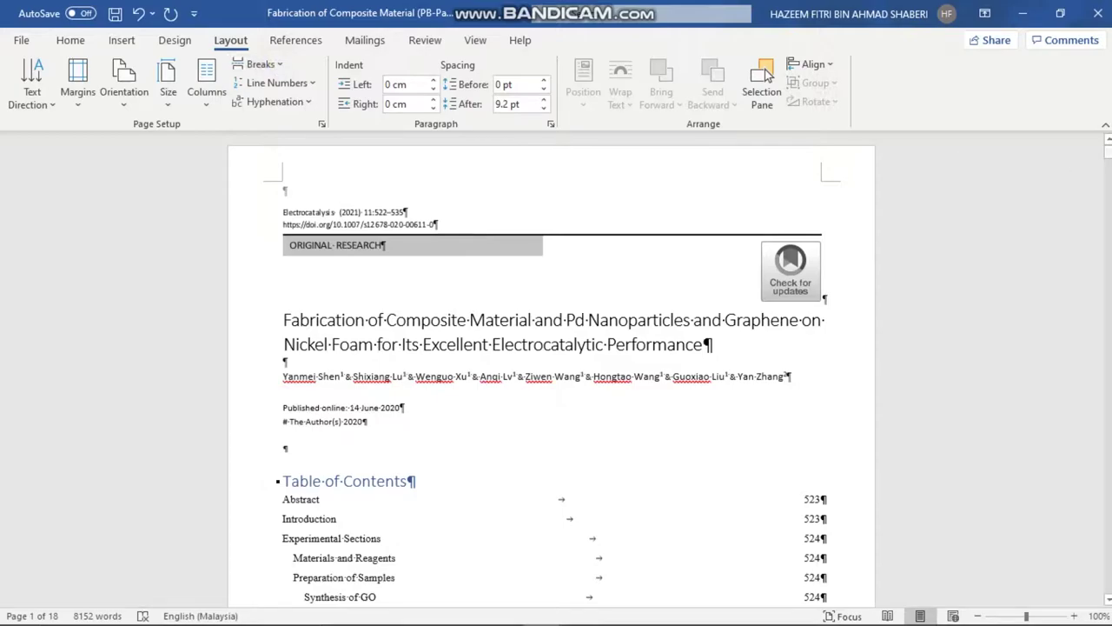
pyautogui.moveTo(1107, 149); pyautogui.dragTo(1108, 180)
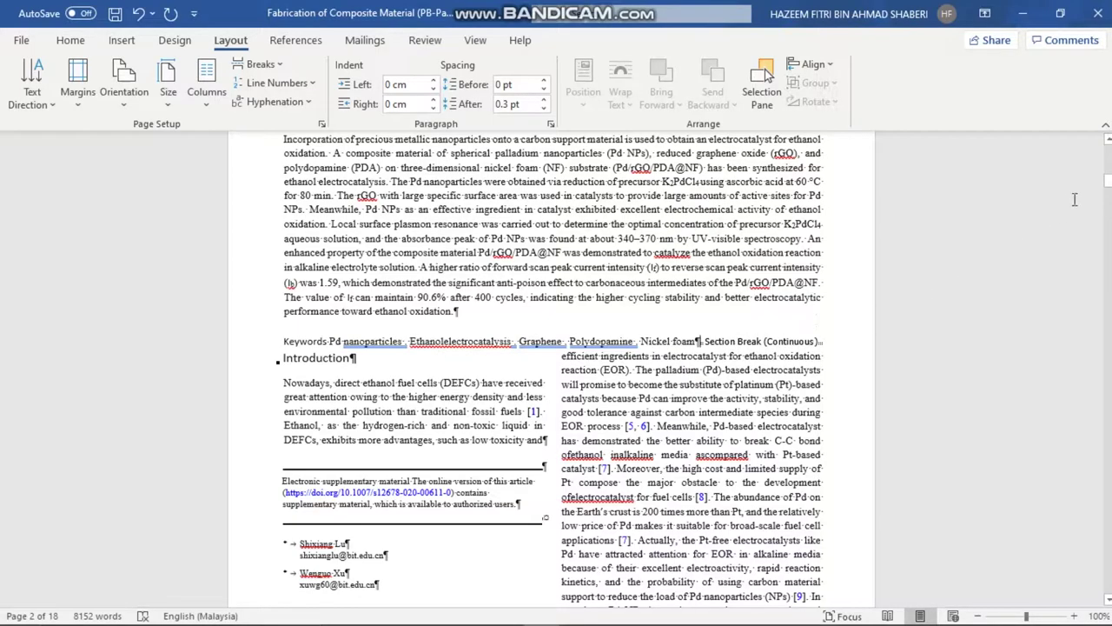
pyautogui.moveTo(1108, 189); pyautogui.dragTo(767, 75)
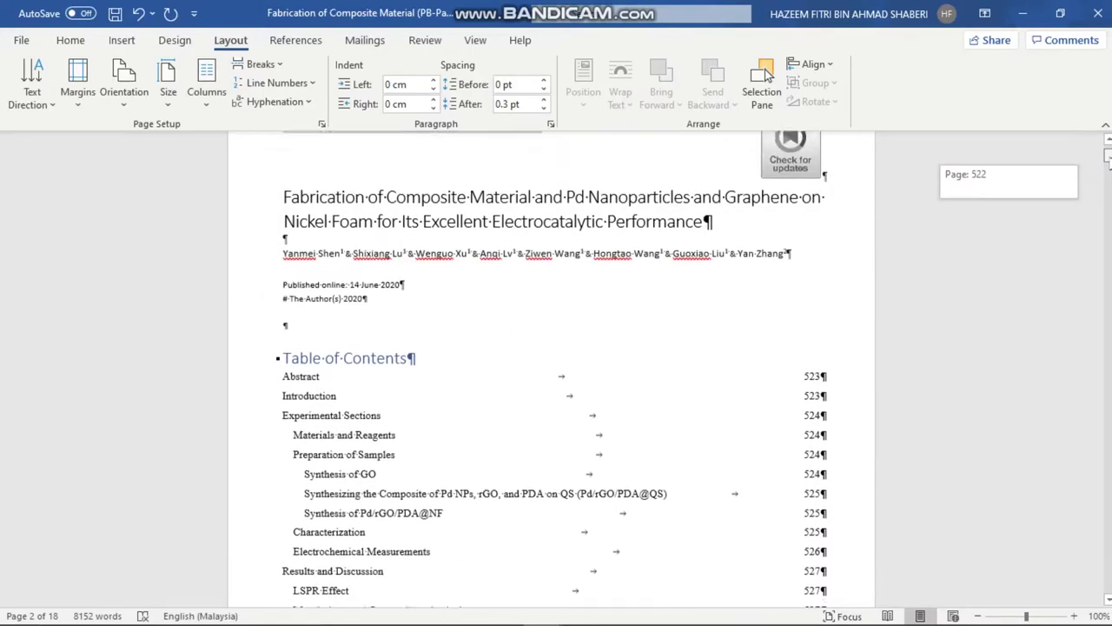
pyautogui.scroll(2, 482, 313)
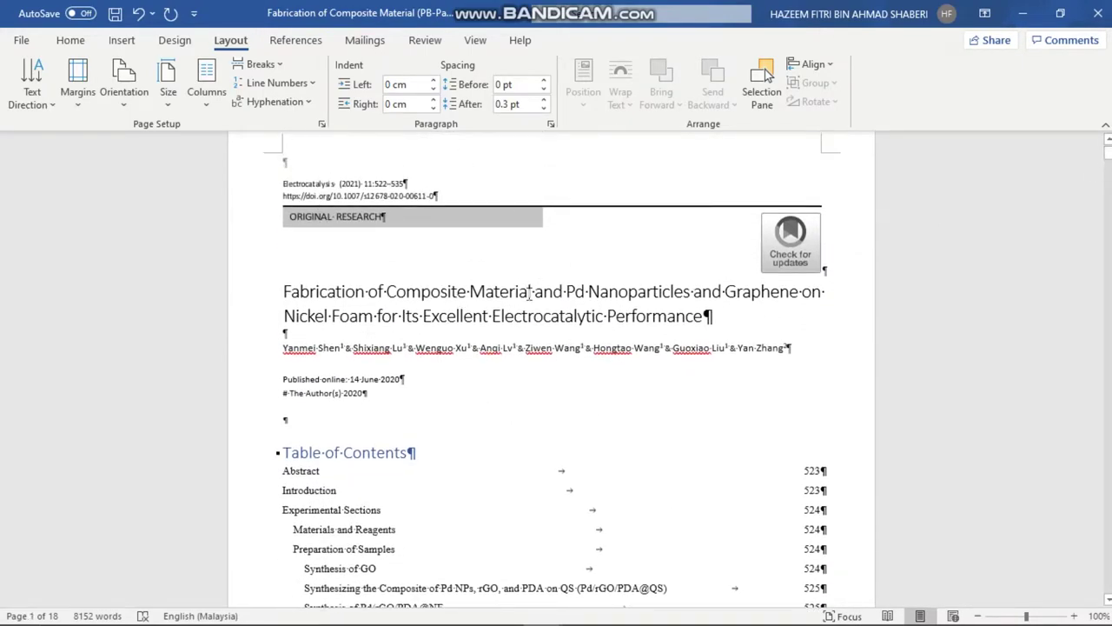
pyautogui.moveTo(1108, 157); pyautogui.dragTo(1108, 178)
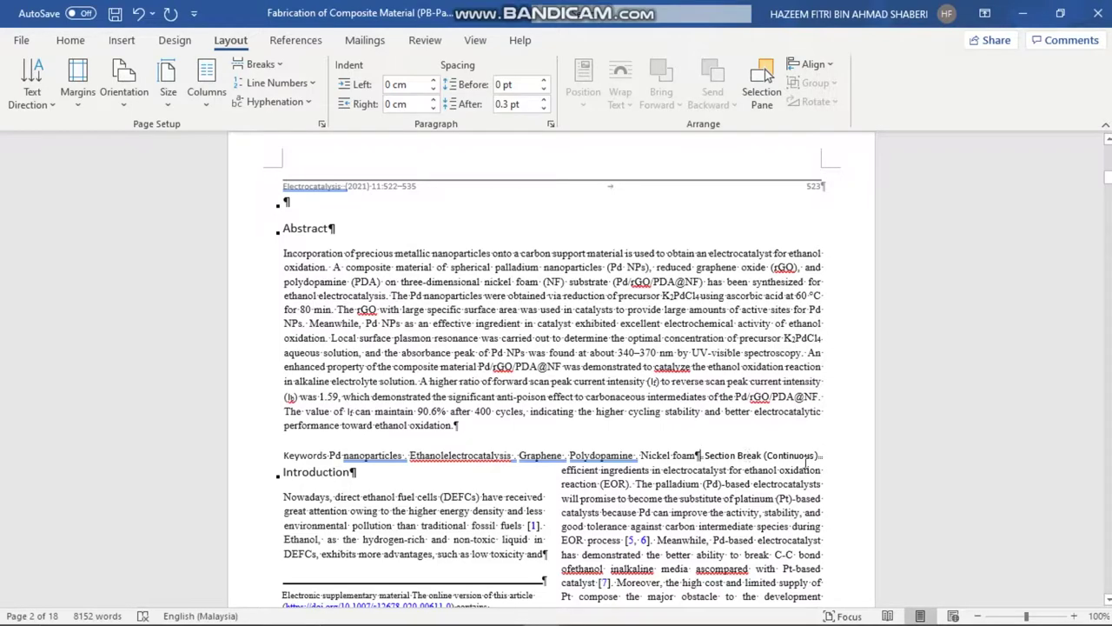
pyautogui.click(276, 65)
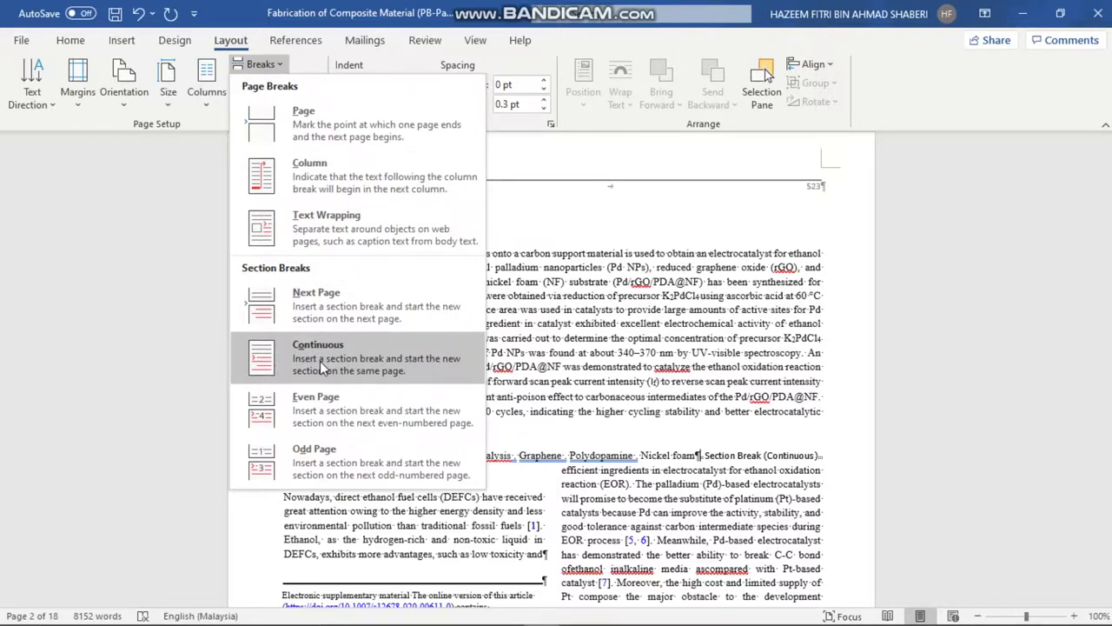
pyautogui.click(281, 66)
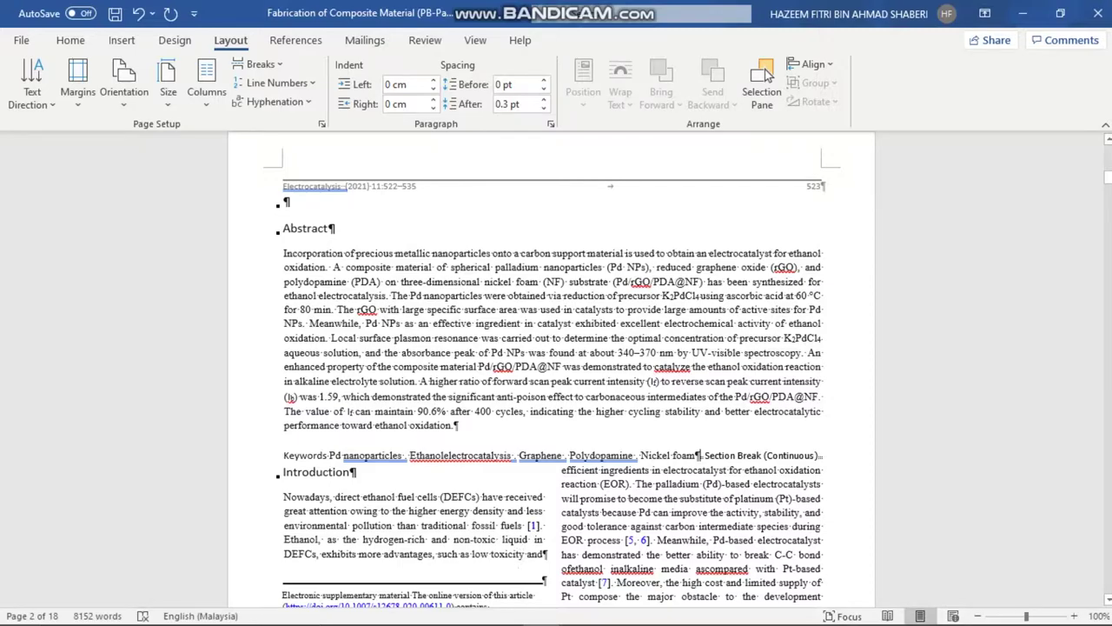
pyautogui.moveTo(540, 609)
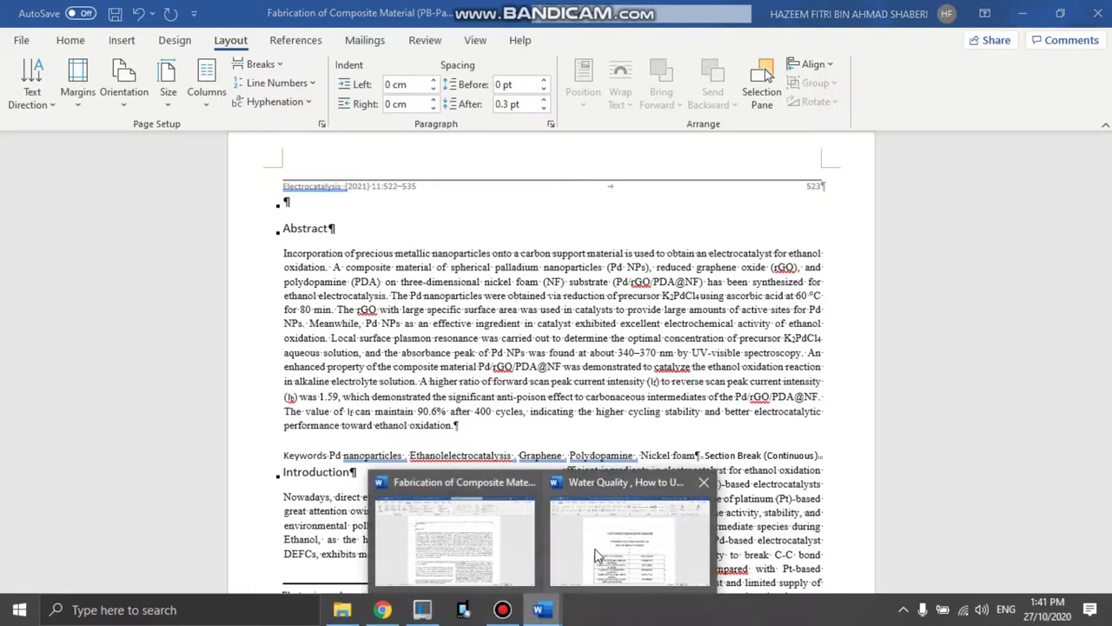
# Step: Switch to the Water Quality report and return to its cover page's next-page section break
pyautogui.click(587, 518)
pyautogui.moveTo(1108, 156)
pyautogui.mouseDown()
pyautogui.moveTo(1109, 235)
pyautogui.moveTo(1109, 172)
pyautogui.mouseUp()
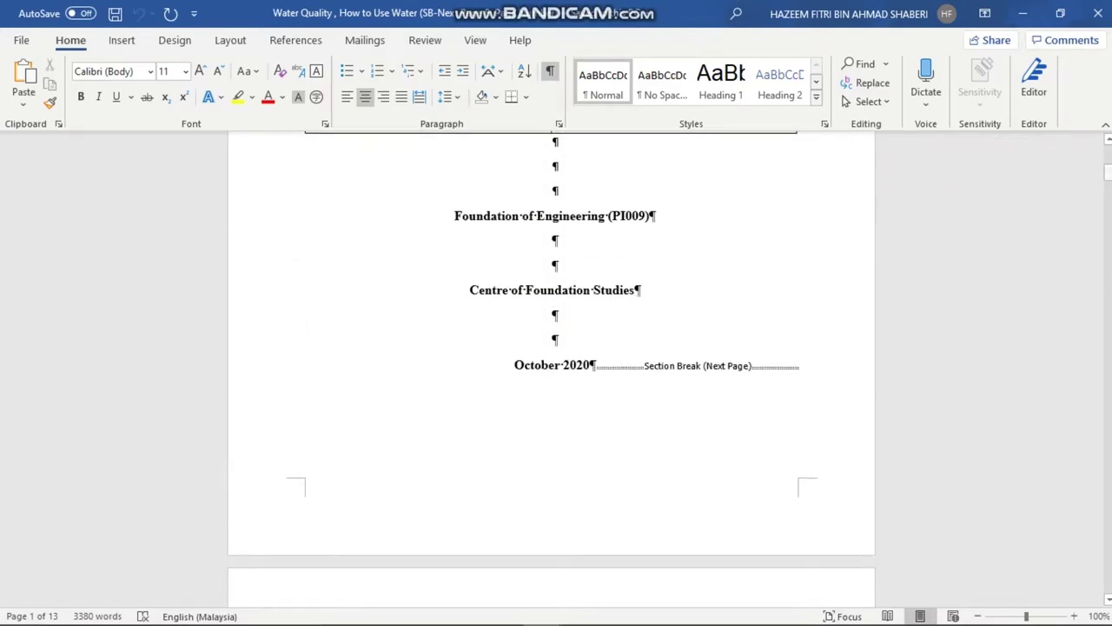
pyautogui.scroll(-10, 401, 496)
pyautogui.scroll(-5, 402, 496)
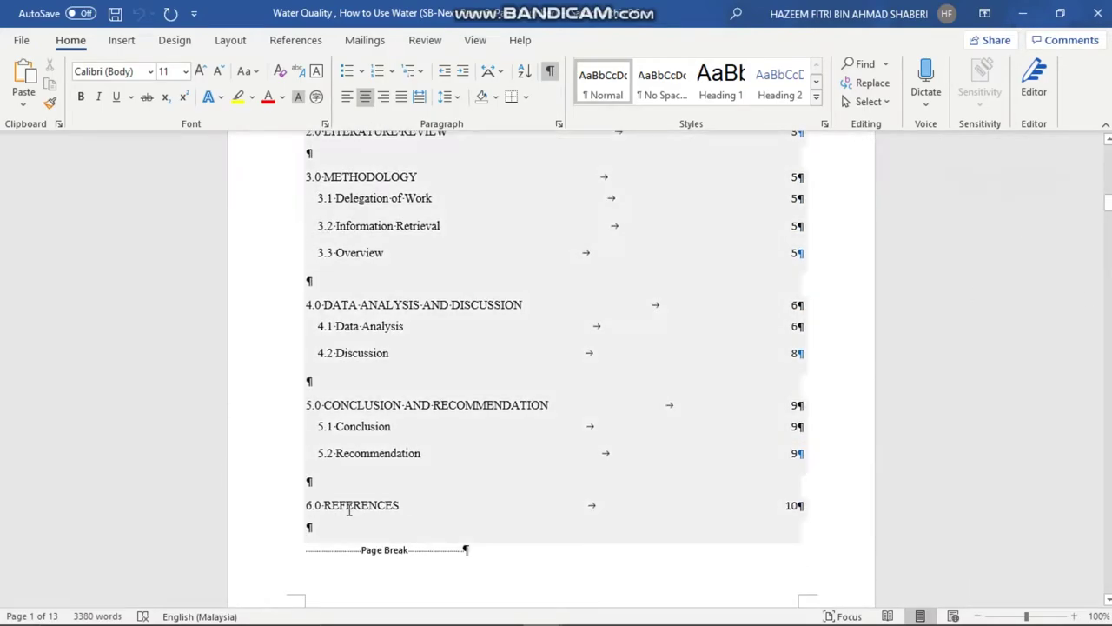
pyautogui.moveTo(1109, 217)
pyautogui.mouseDown()
pyautogui.moveTo(1109, 325)
pyautogui.moveTo(1106, 165)
pyautogui.mouseUp()
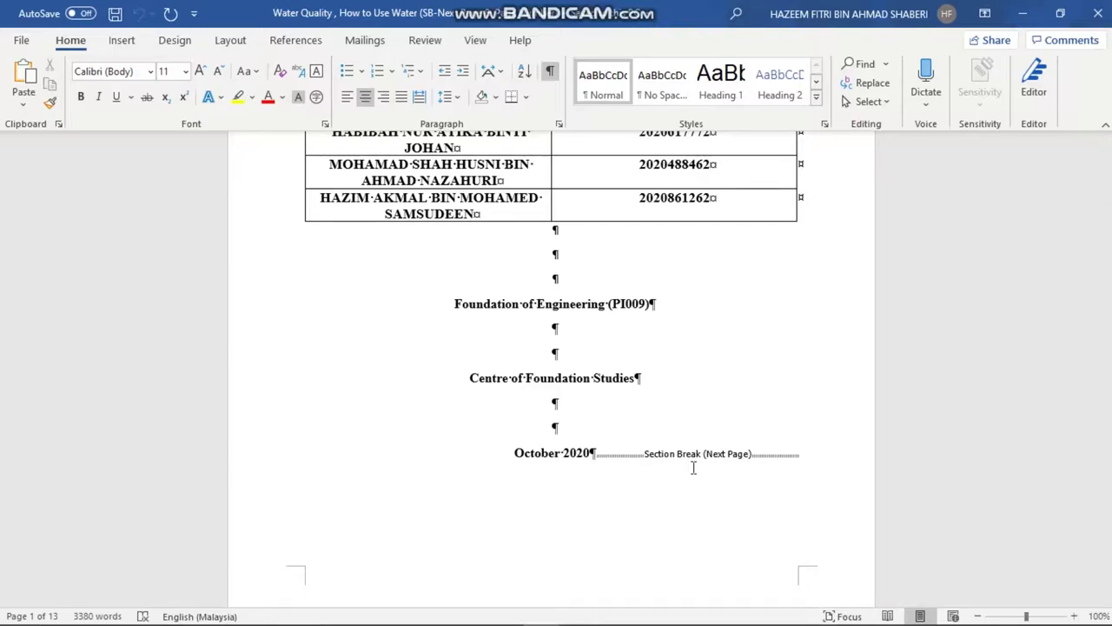
pyautogui.moveTo(1106, 192); pyautogui.dragTo(1107, 197)
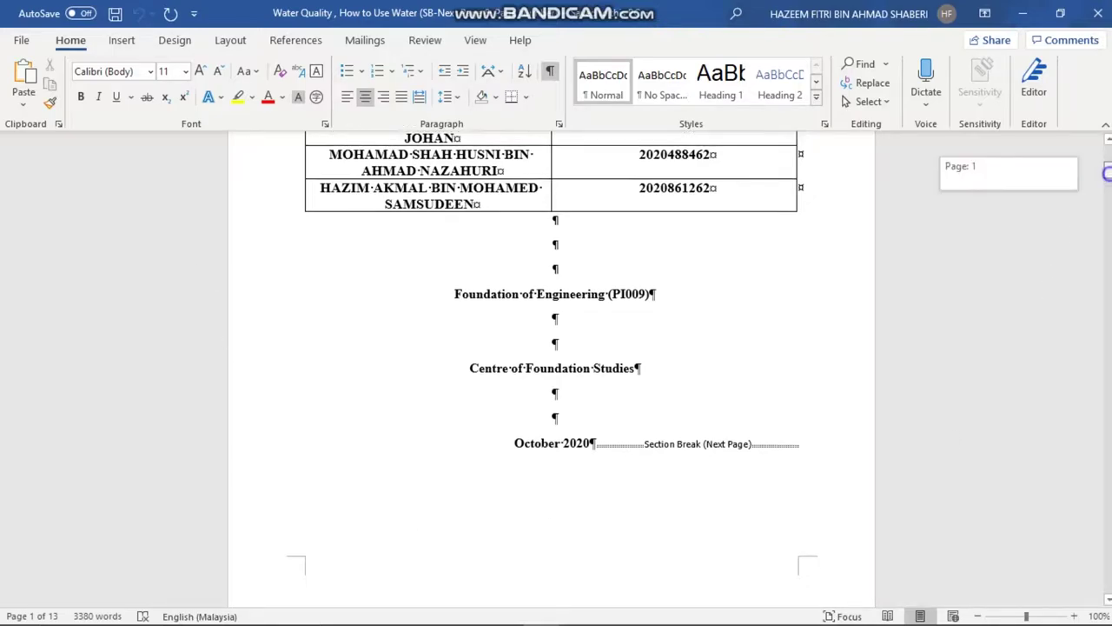
pyautogui.doubleClick(636, 529)
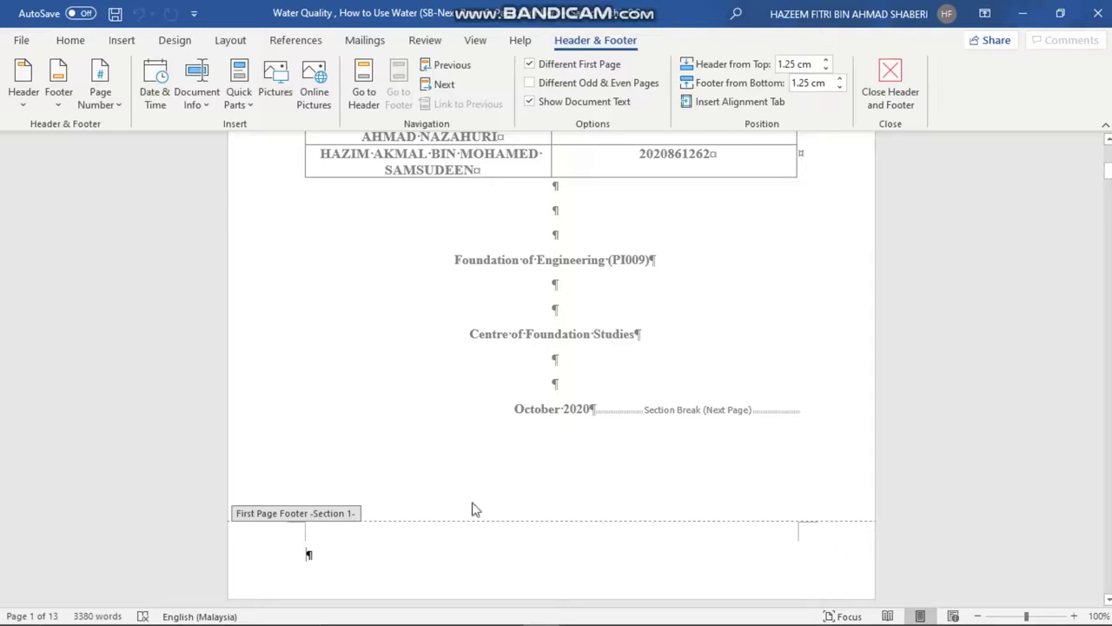
pyautogui.scroll(-5, 413, 434)
pyautogui.scroll(-6, 414, 434)
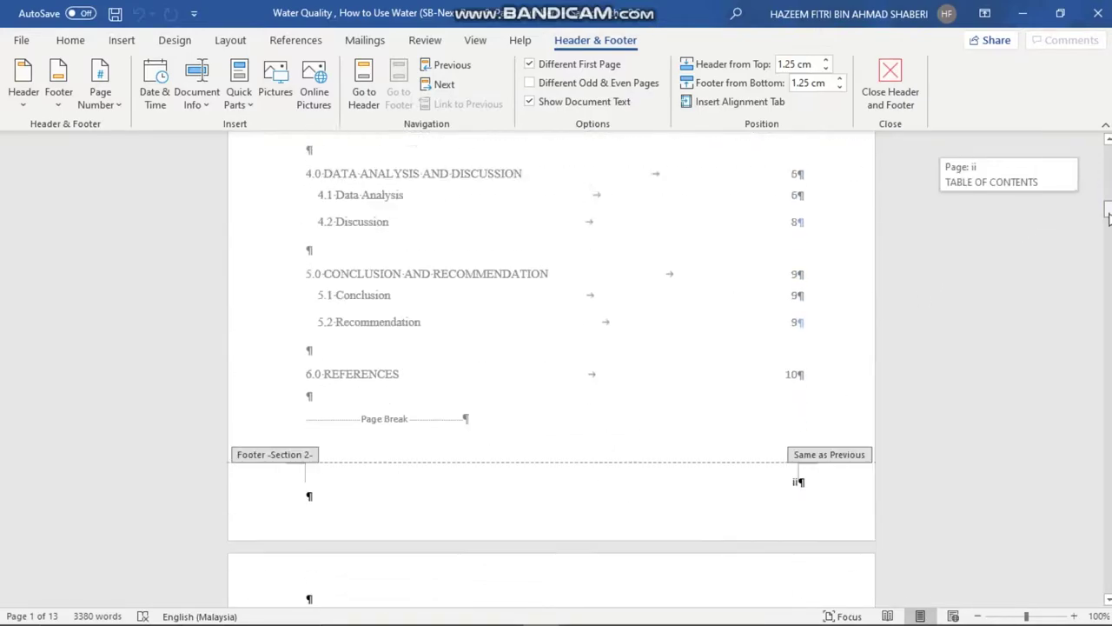
pyautogui.scroll(-2, 413, 434)
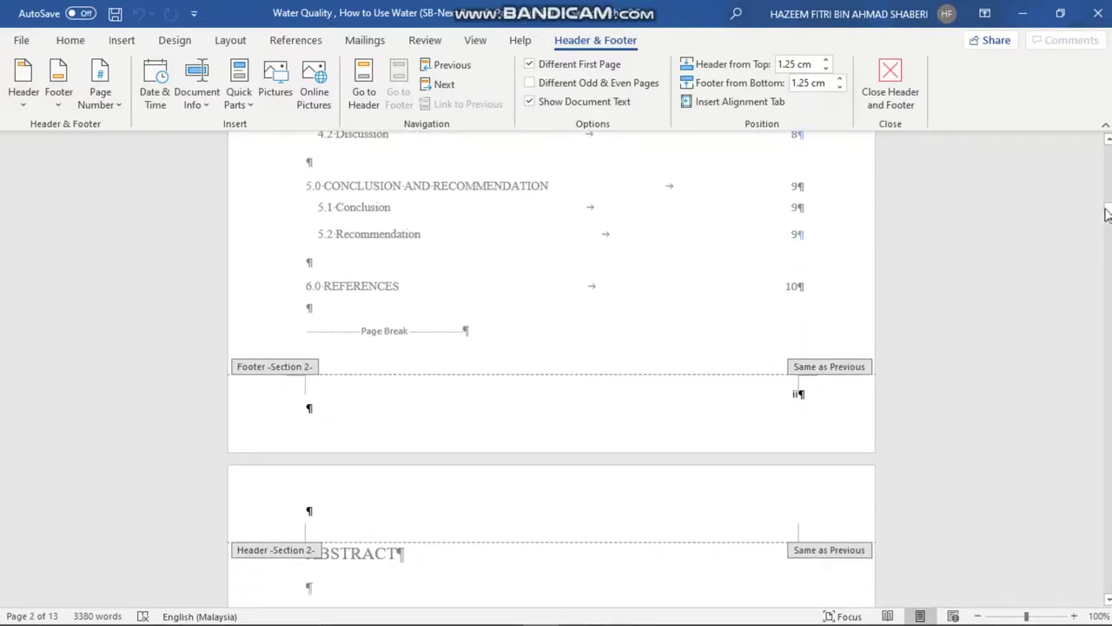
pyautogui.moveTo(1108, 213); pyautogui.dragTo(1109, 281)
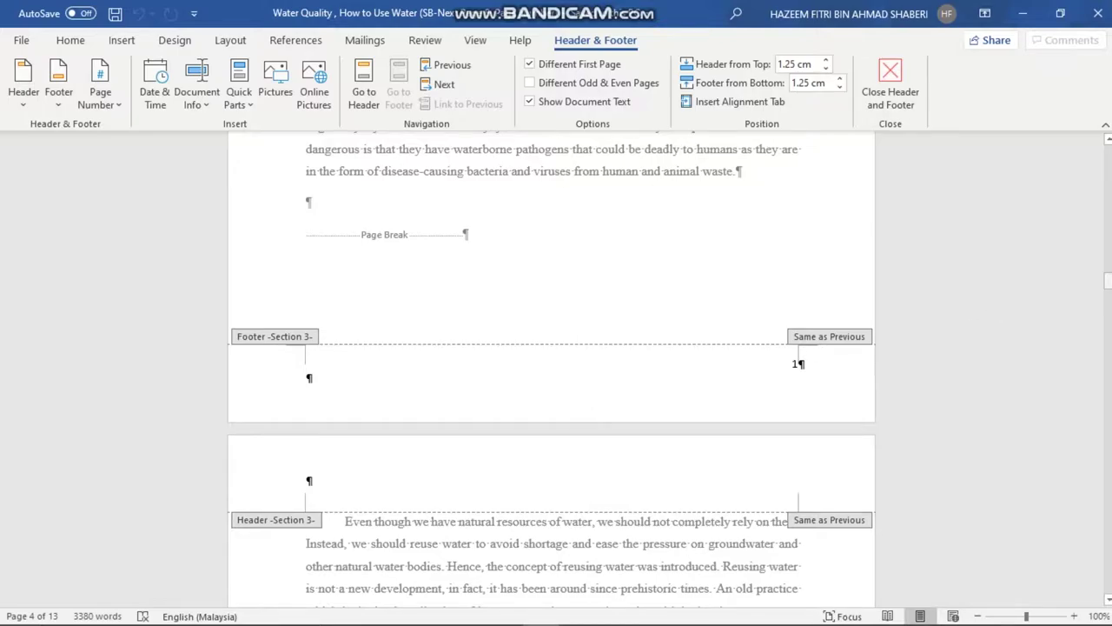
pyautogui.moveTo(1108, 280); pyautogui.dragTo(1108, 176)
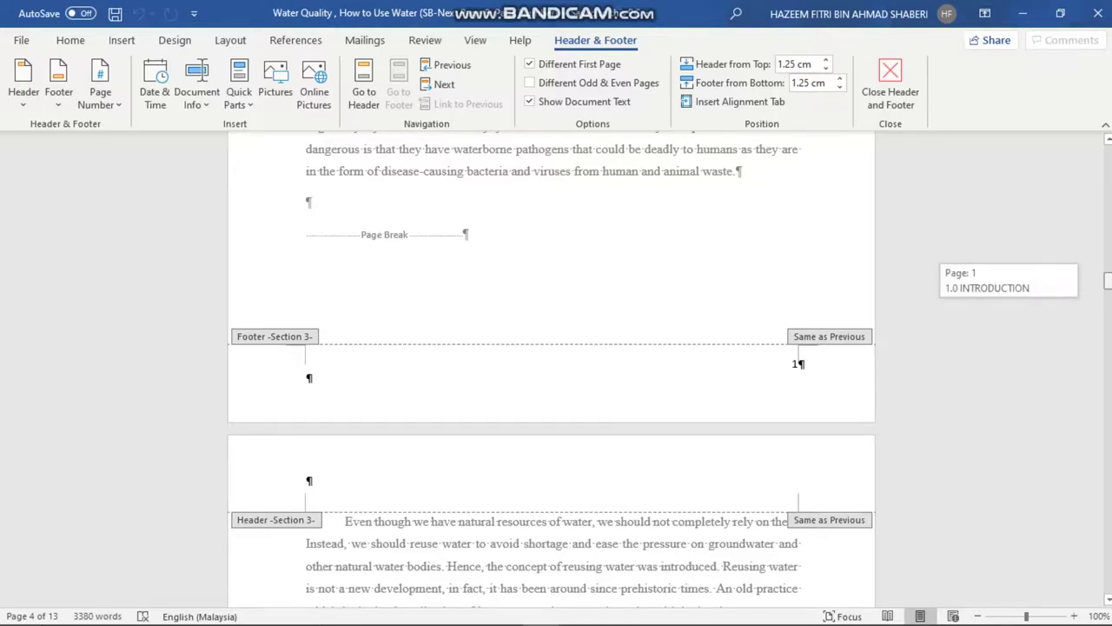
pyautogui.doubleClick(758, 302)
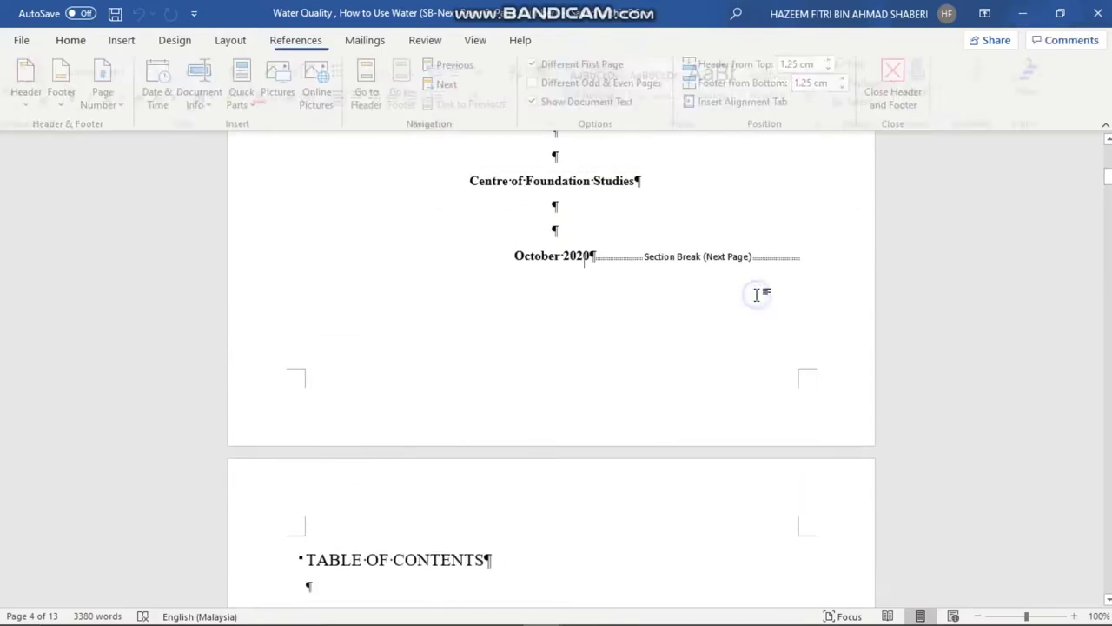
pyautogui.moveTo(1109, 181); pyautogui.dragTo(1109, 160)
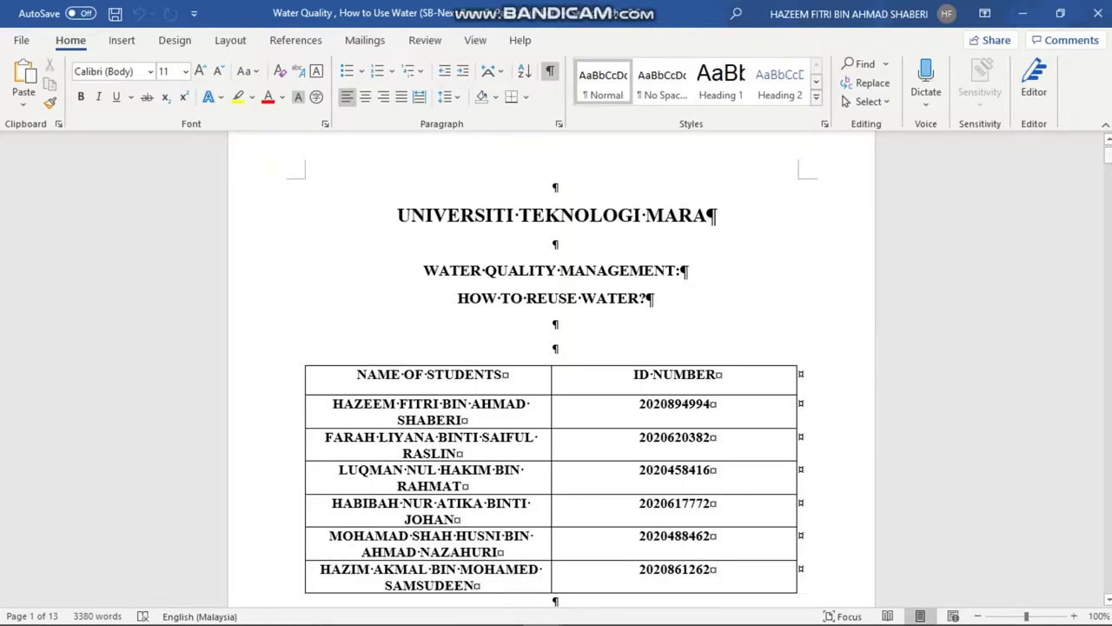
pyautogui.moveTo(1108, 153); pyautogui.dragTo(1108, 225)
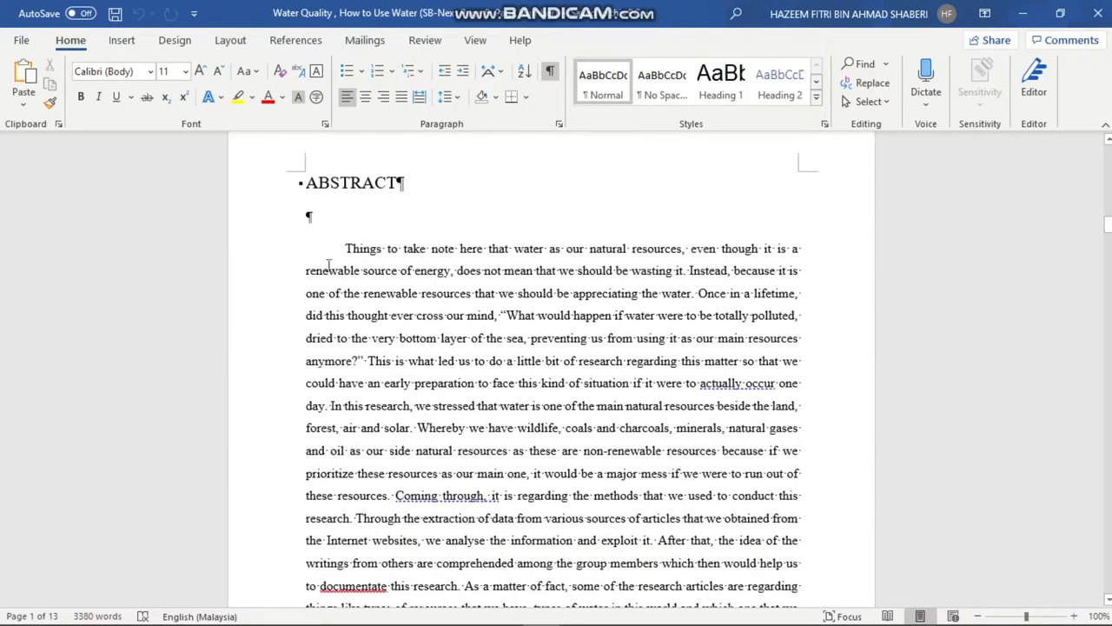
# Step: Open the Introduction footer, confirm numbering starts at 1, then select the page iii footer number
pyautogui.moveTo(1108, 225); pyautogui.dragTo(1108, 262)
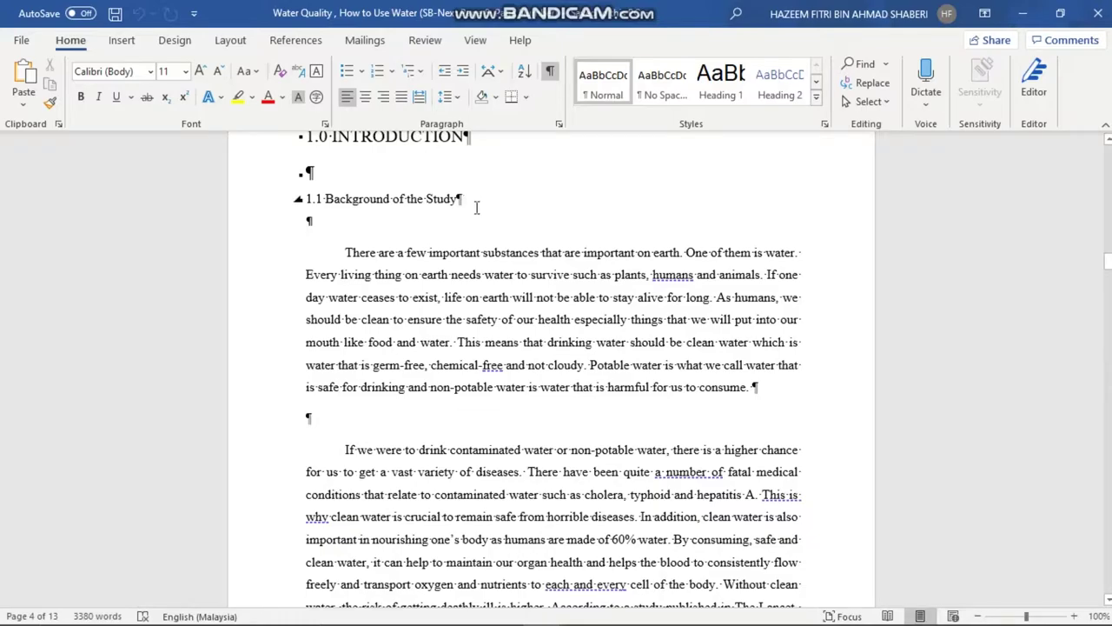
pyautogui.moveTo(1107, 261); pyautogui.dragTo(1108, 280)
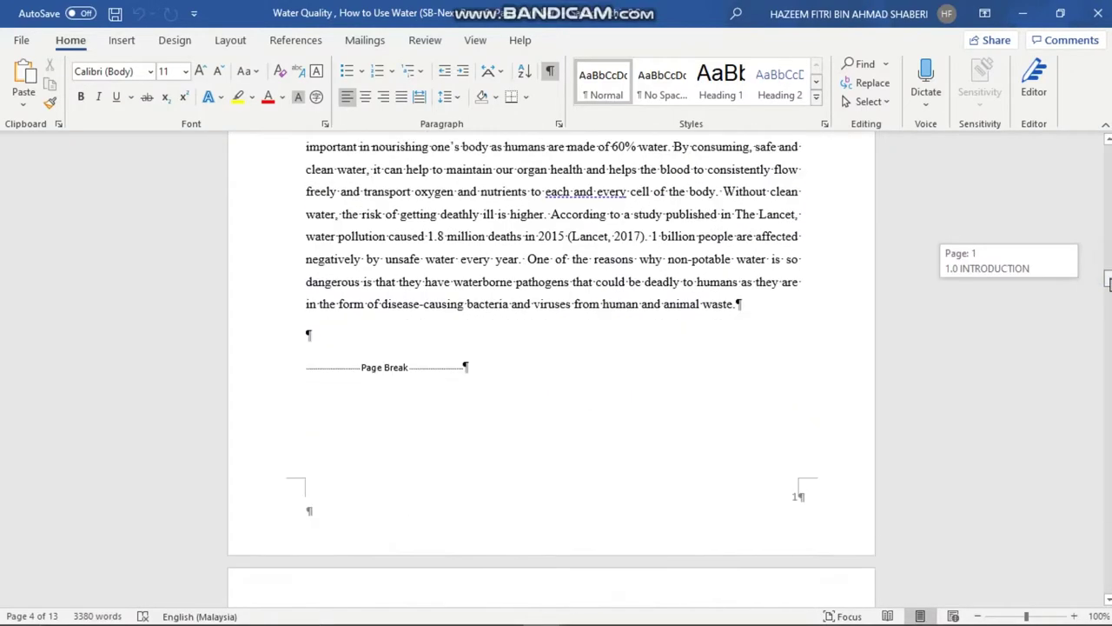
pyautogui.click(615, 423)
pyautogui.doubleClick(615, 423)
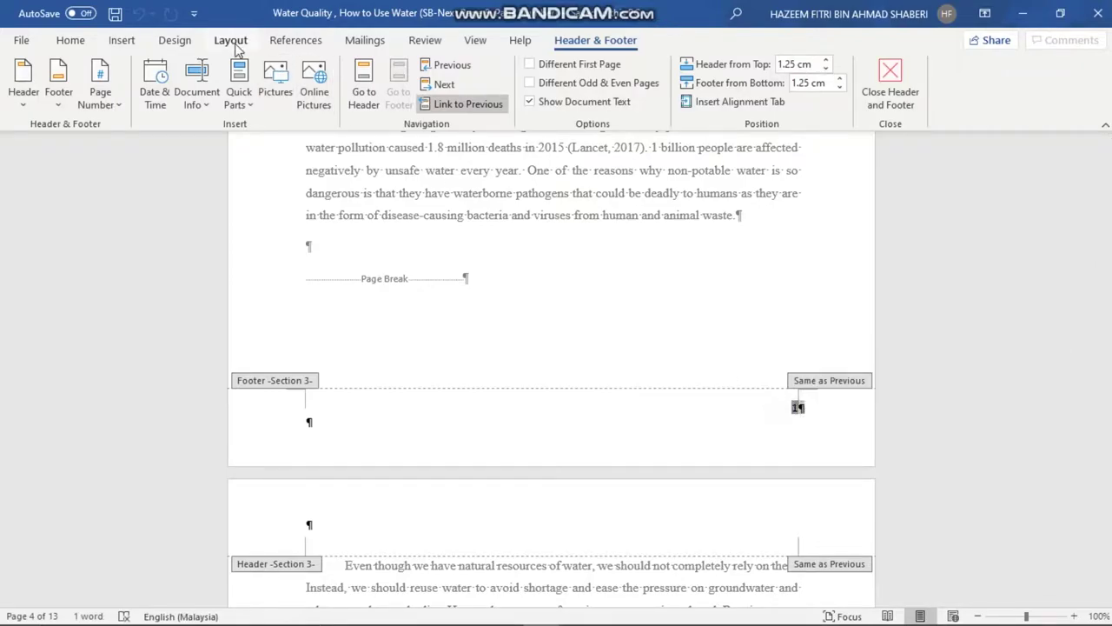
pyautogui.click(100, 96)
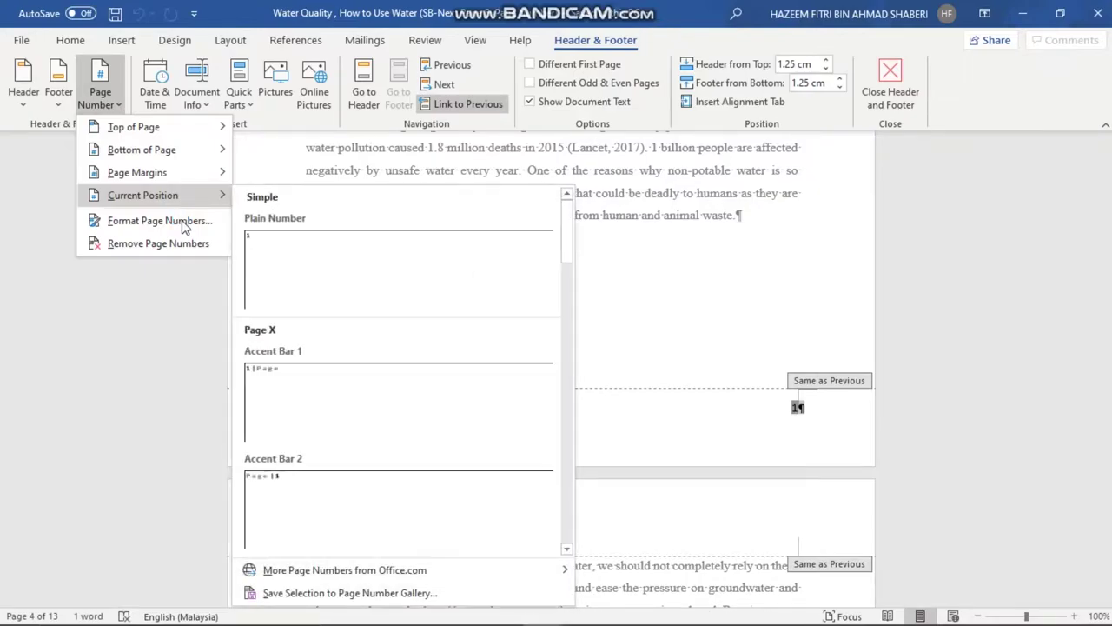
pyautogui.click(180, 220)
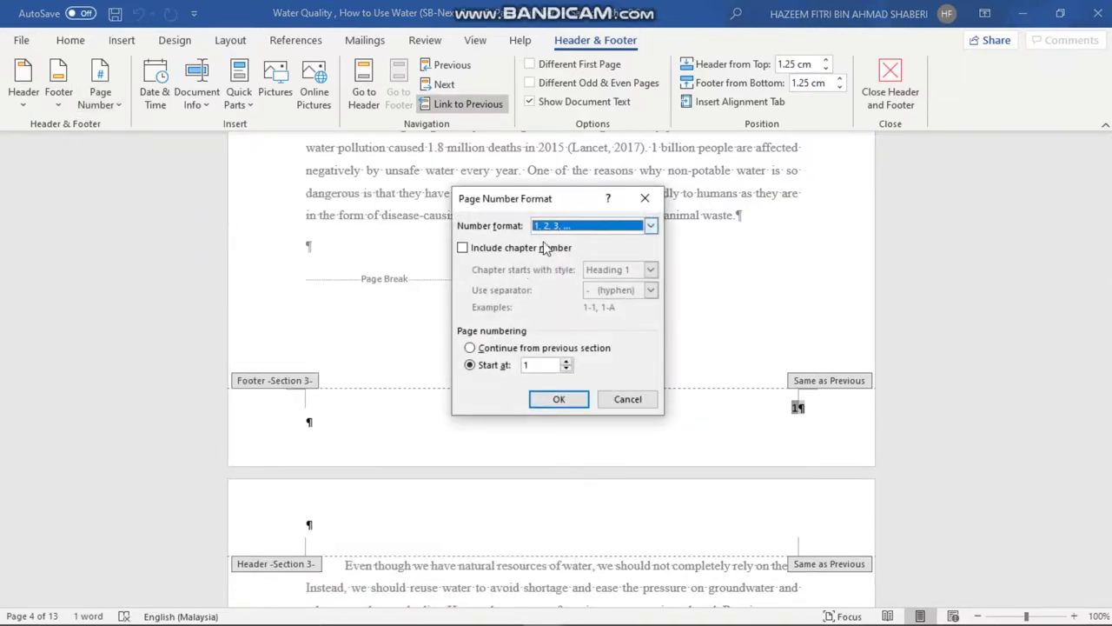
pyautogui.click(644, 199)
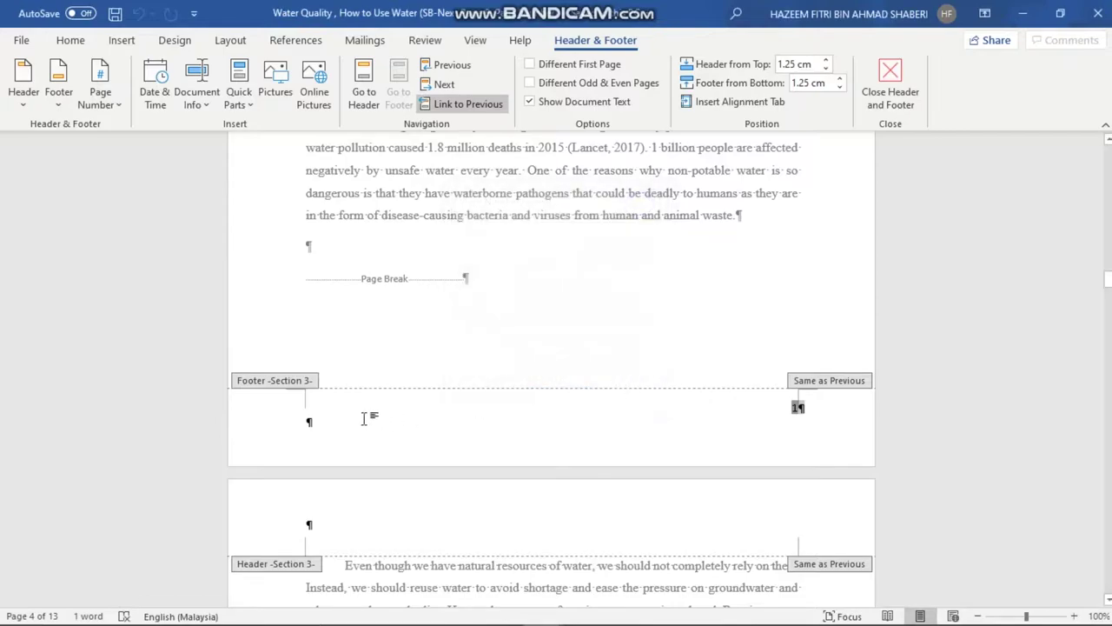
pyautogui.moveTo(1109, 278); pyautogui.dragTo(1108, 239)
pyautogui.doubleClick(796, 531)
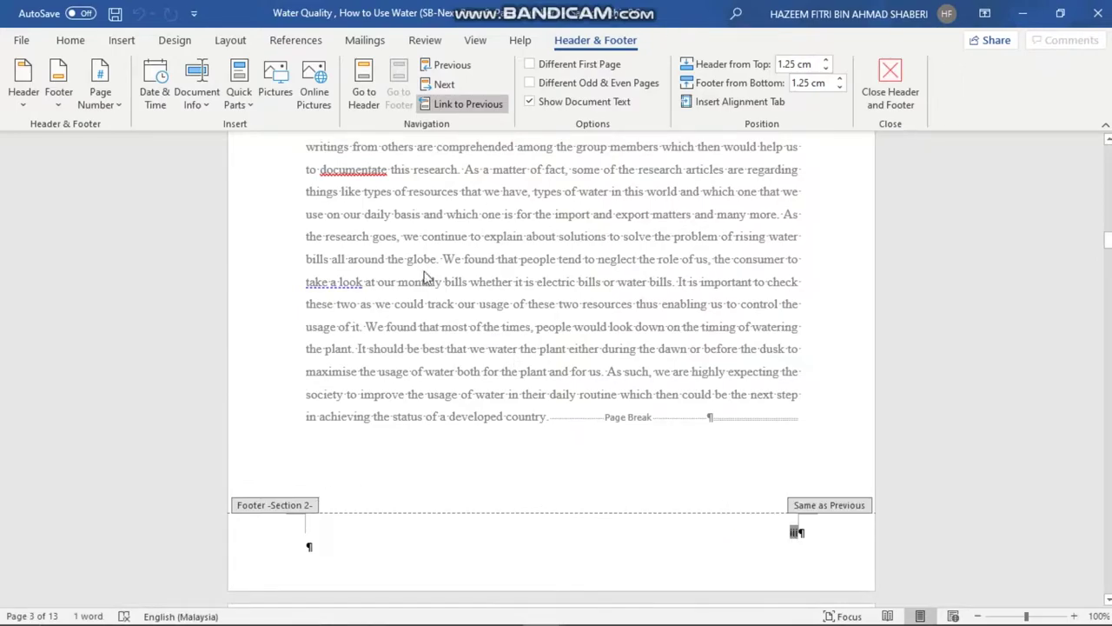
# Step: Keep the front-matter numbering as i, ii, iii starting at ii, then exit footer editing
pyautogui.click(100, 98)
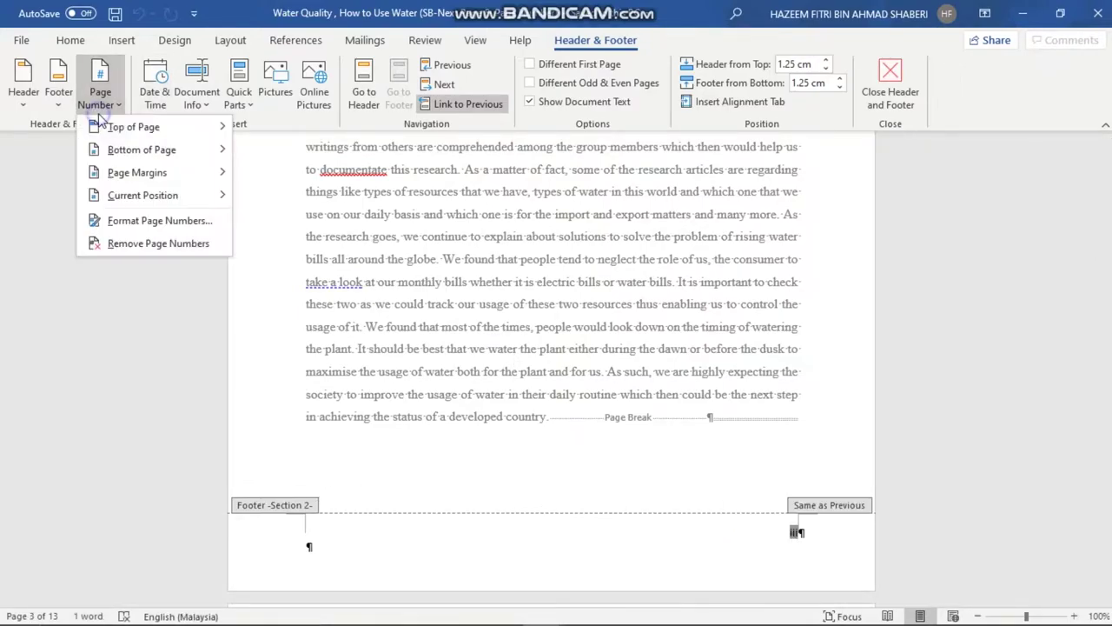
pyautogui.click(162, 220)
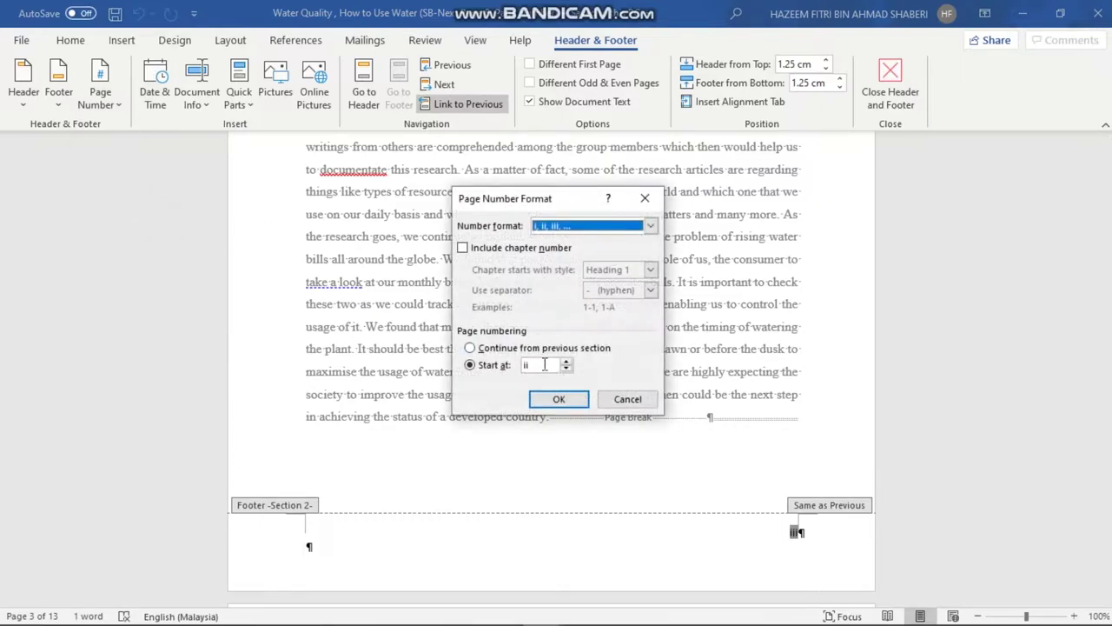
pyautogui.click(650, 225)
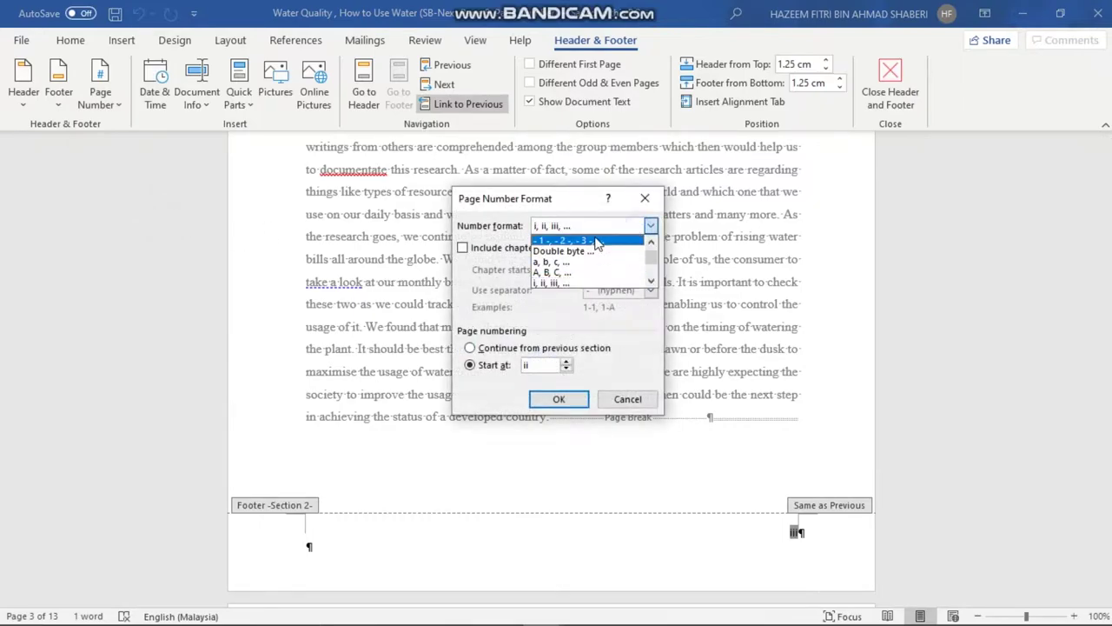
pyautogui.click(547, 363)
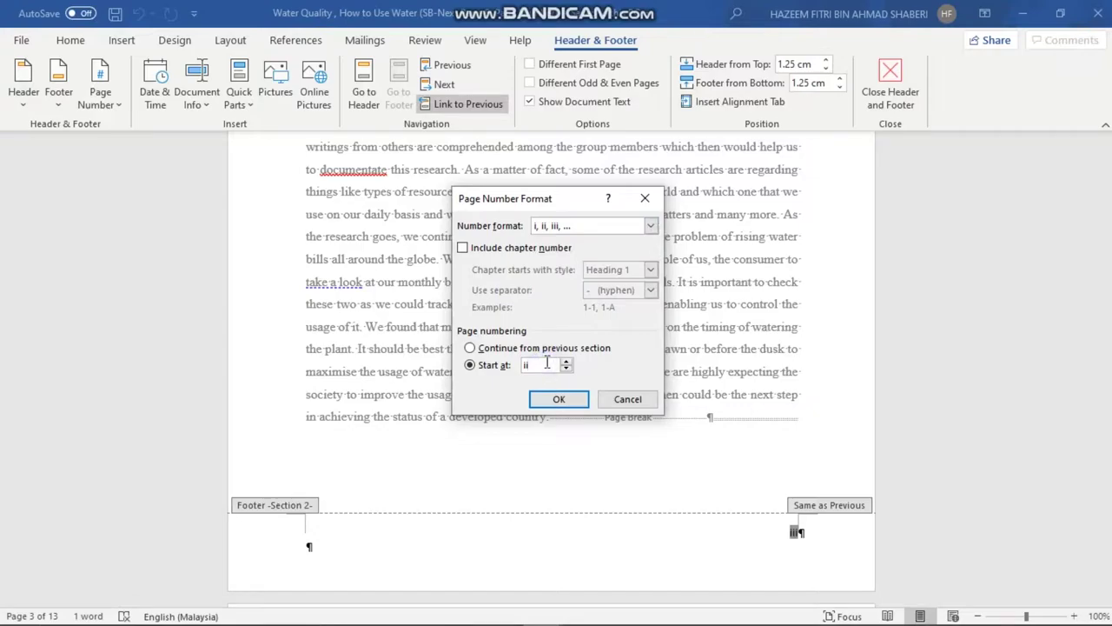
pyautogui.click(543, 400)
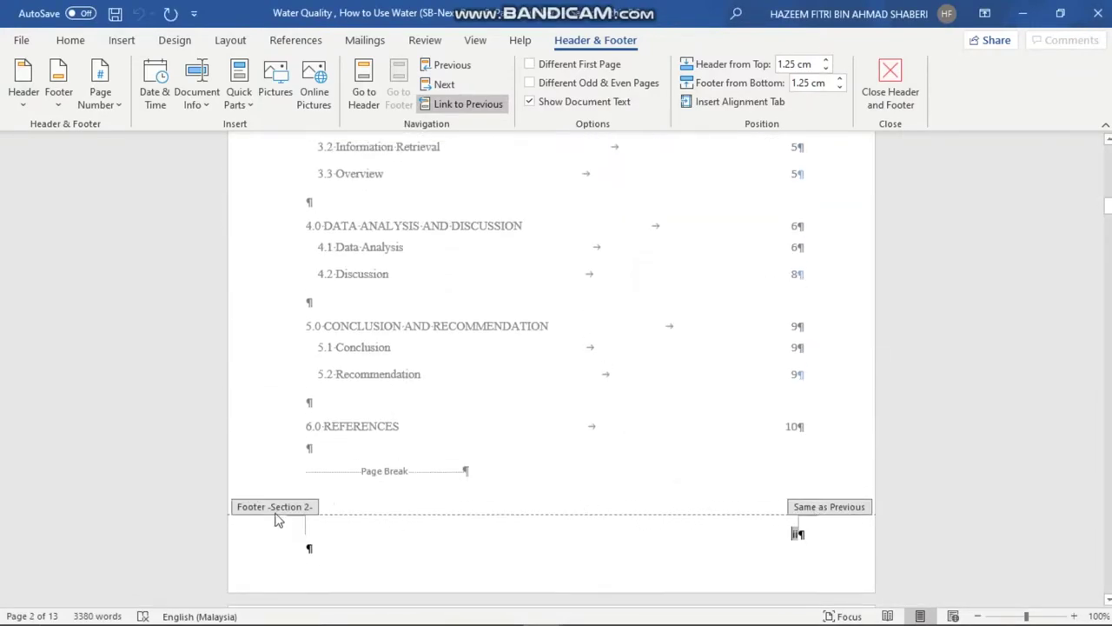
pyautogui.moveTo(1106, 211); pyautogui.dragTo(1107, 154)
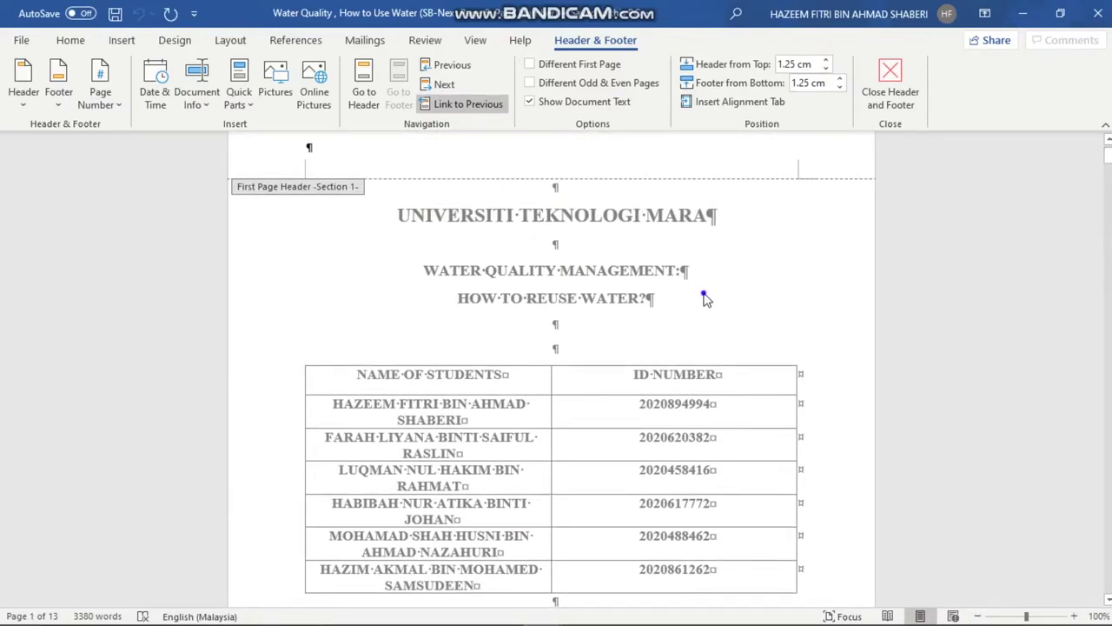
pyautogui.doubleClick(708, 293)
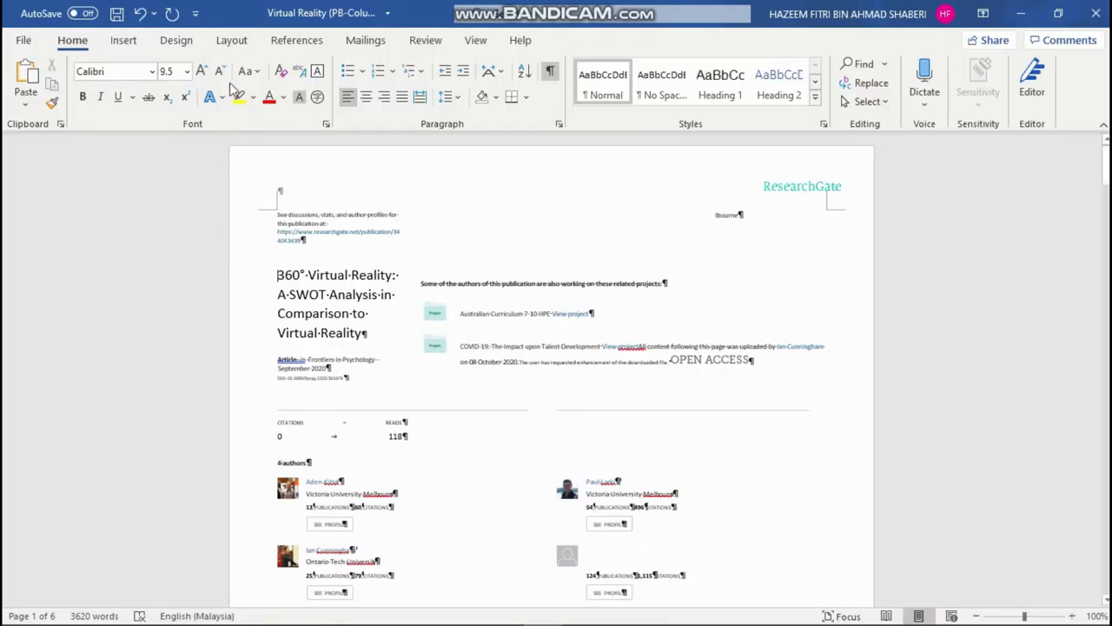
# Step: Look over the Layout break types without inserting one, then return to the Home tab
pyautogui.click(253, 43)
pyautogui.click(260, 64)
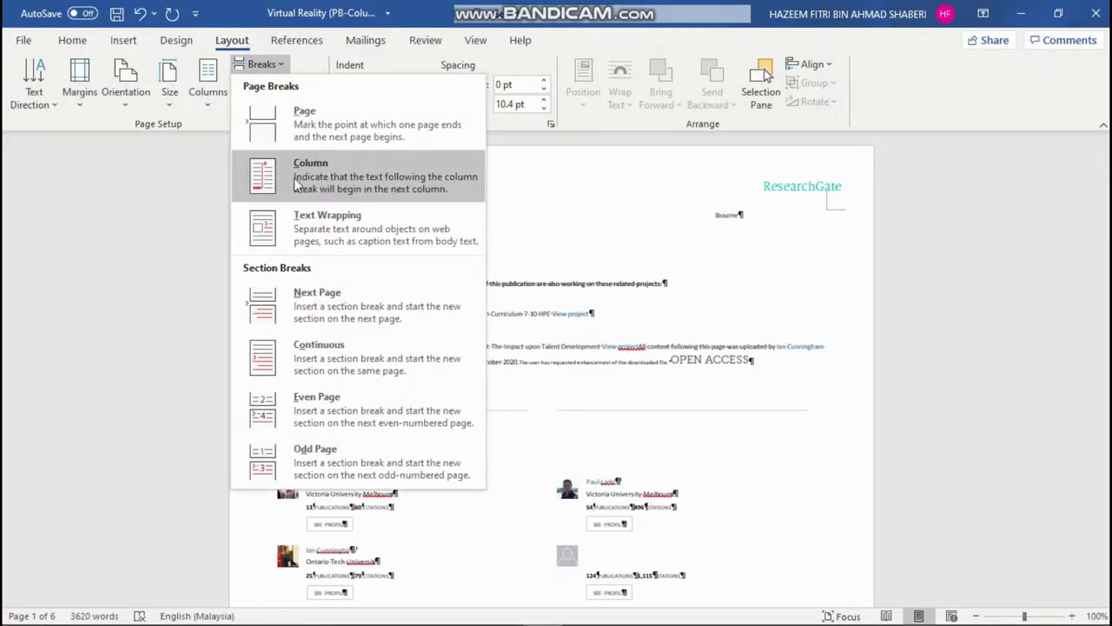
pyautogui.click(282, 66)
pyautogui.click(85, 40)
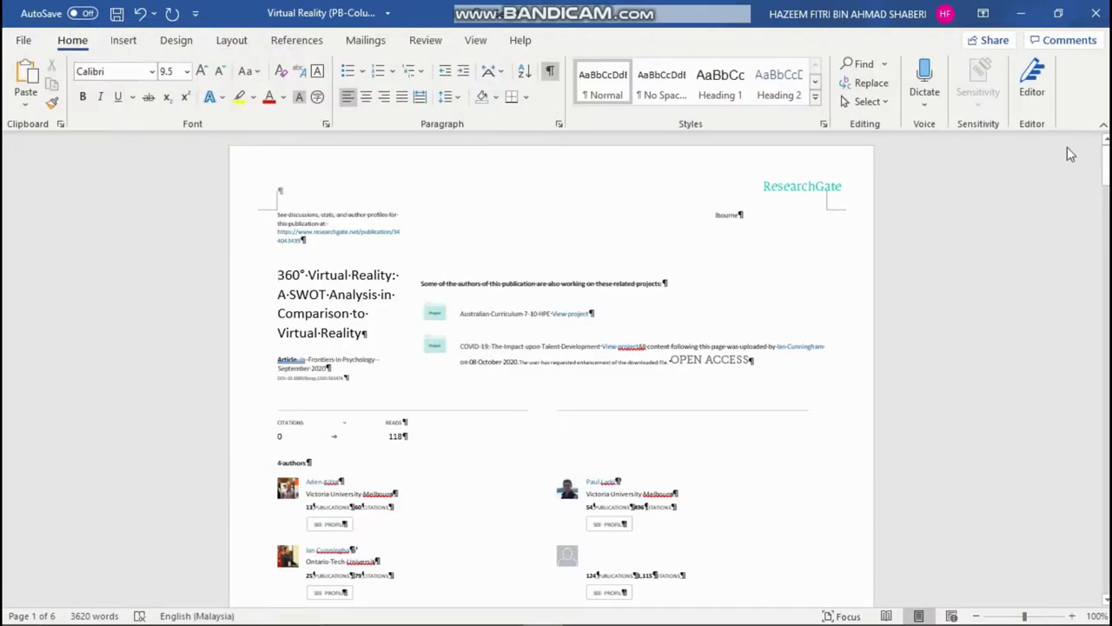
# Step: Delete the empty paragraph below the SWOT figure on page 3
pyautogui.moveTo(1105, 164); pyautogui.dragTo(1098, 293)
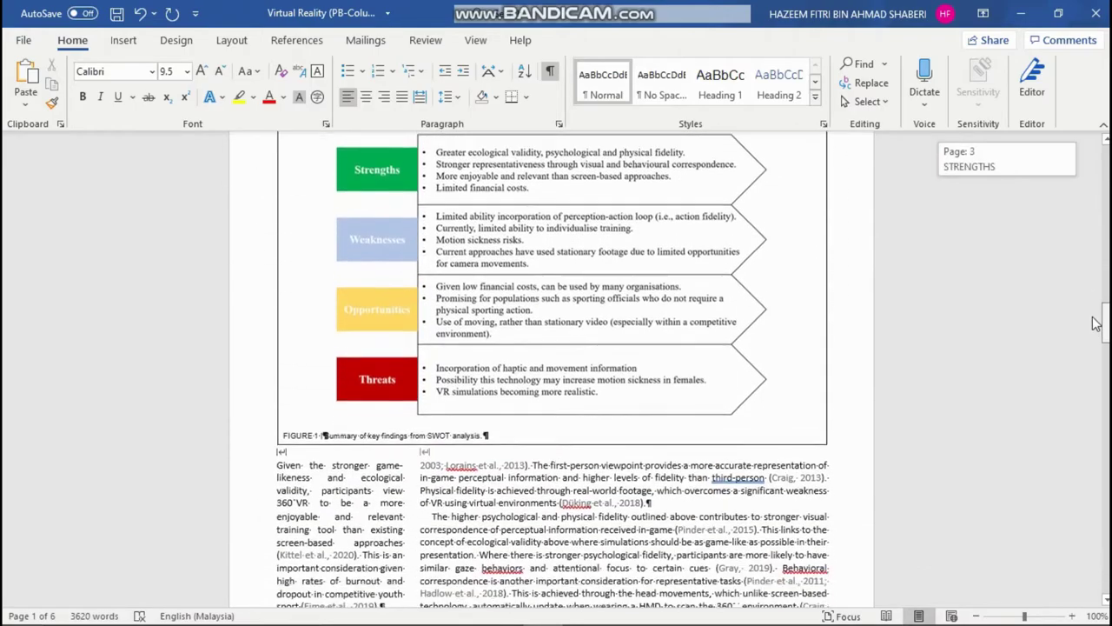
pyautogui.moveTo(1098, 293); pyautogui.dragTo(1095, 322)
pyautogui.click(282, 392)
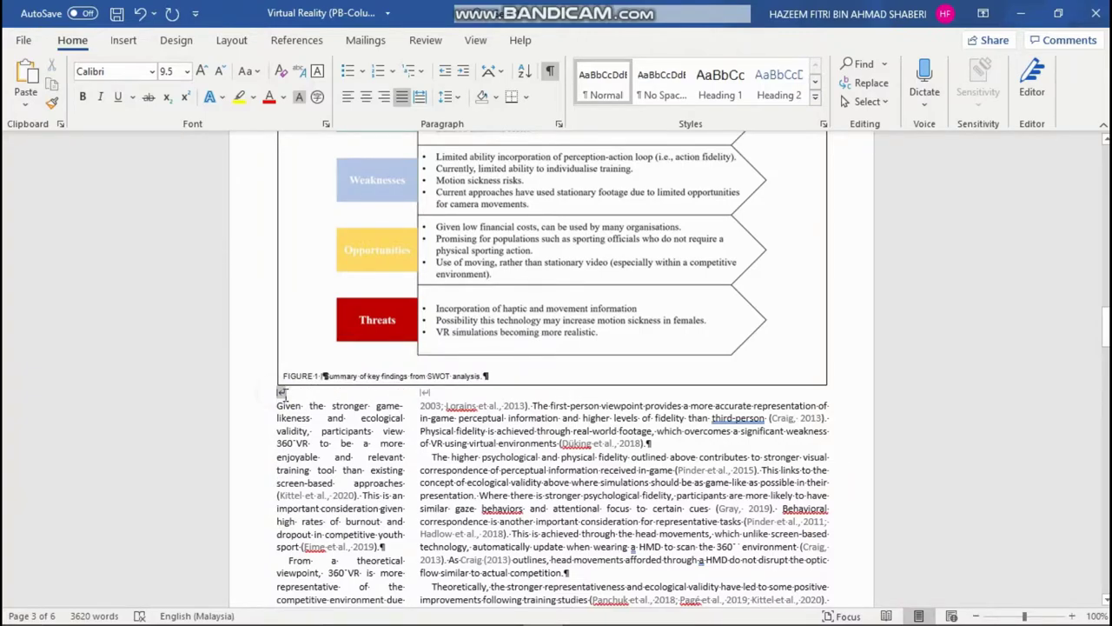
pyautogui.moveTo(275, 392); pyautogui.dragTo(284, 399)
pyautogui.press('Delete')
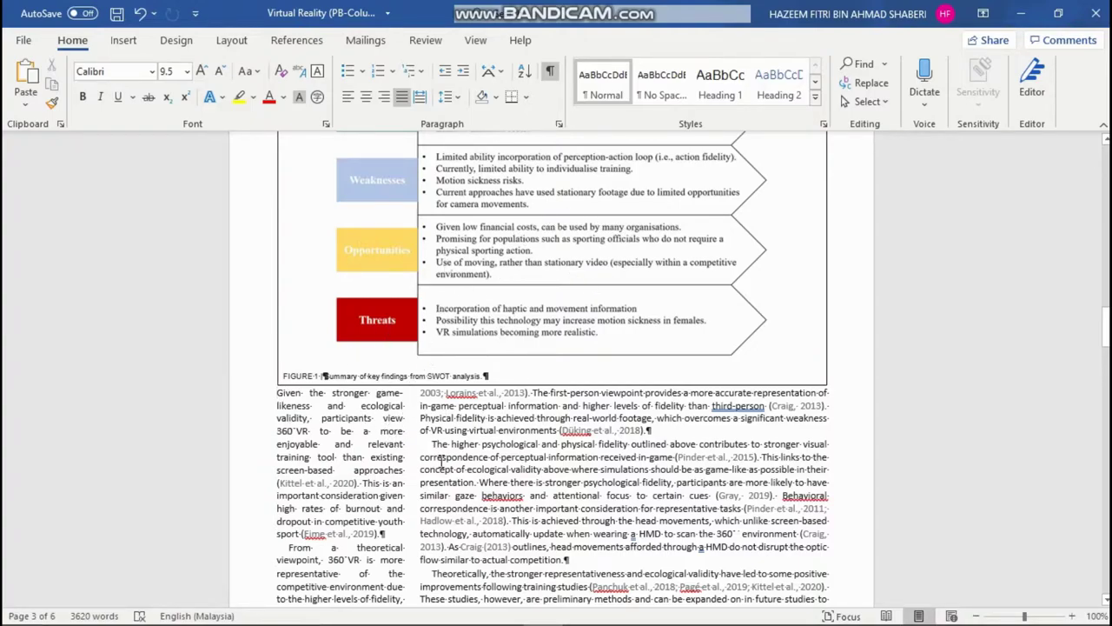
# Step: Insert a Column break after the SWOT figure and check the result across pages 3–4
pyautogui.click(232, 39)
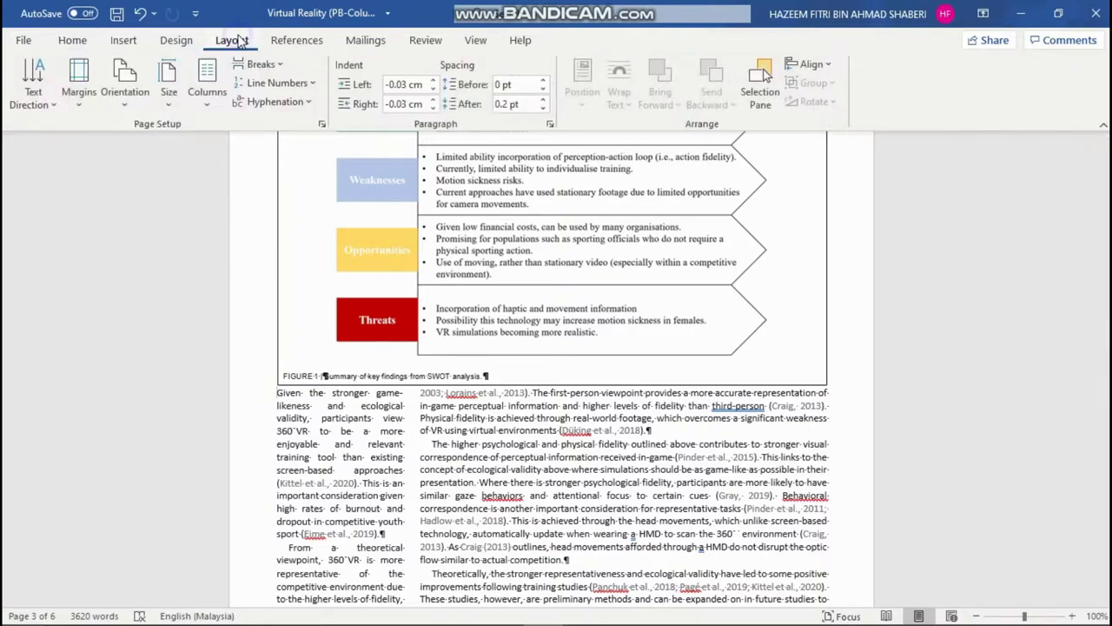
pyautogui.click(275, 66)
pyautogui.click(318, 180)
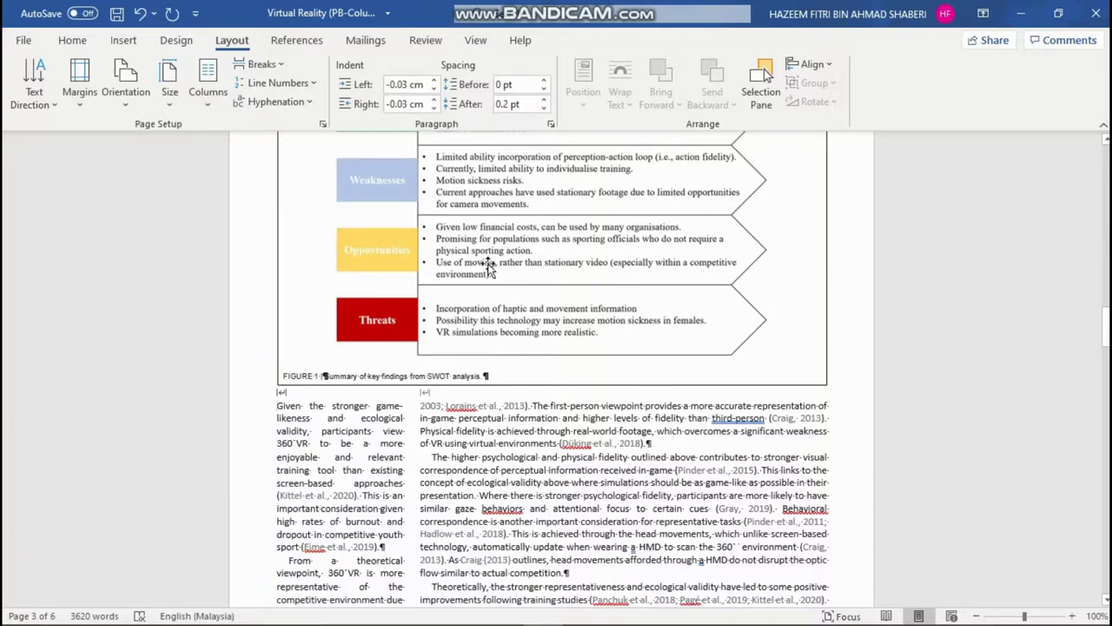
pyautogui.scroll(3, 1085, 329)
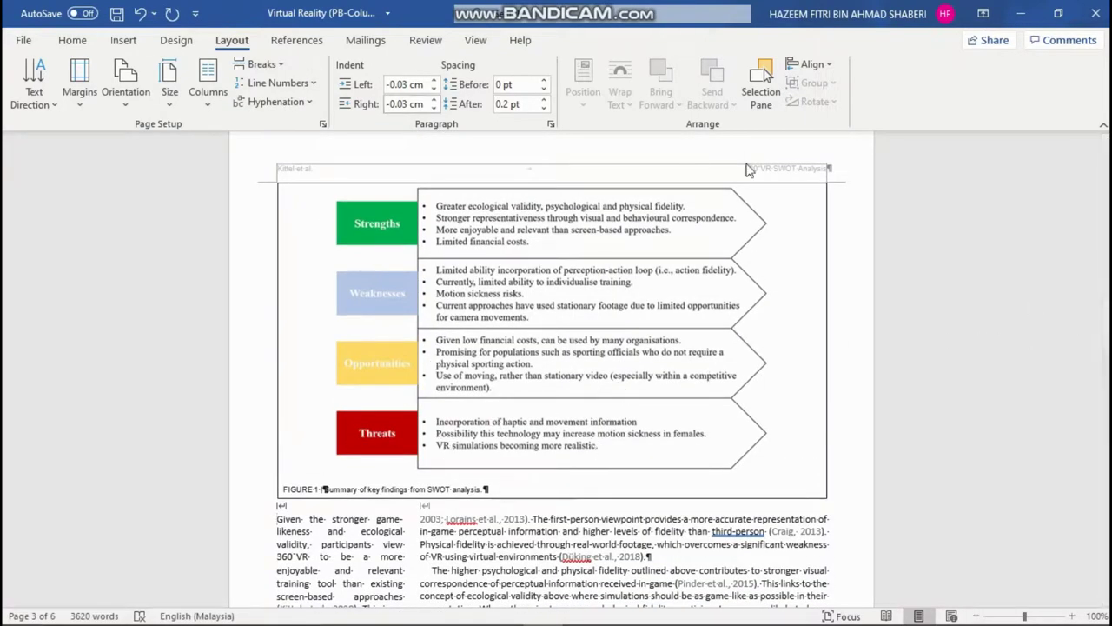
pyautogui.moveTo(1106, 317)
pyautogui.mouseDown()
pyautogui.moveTo(1106, 195)
pyautogui.moveTo(1107, 352)
pyautogui.mouseUp()
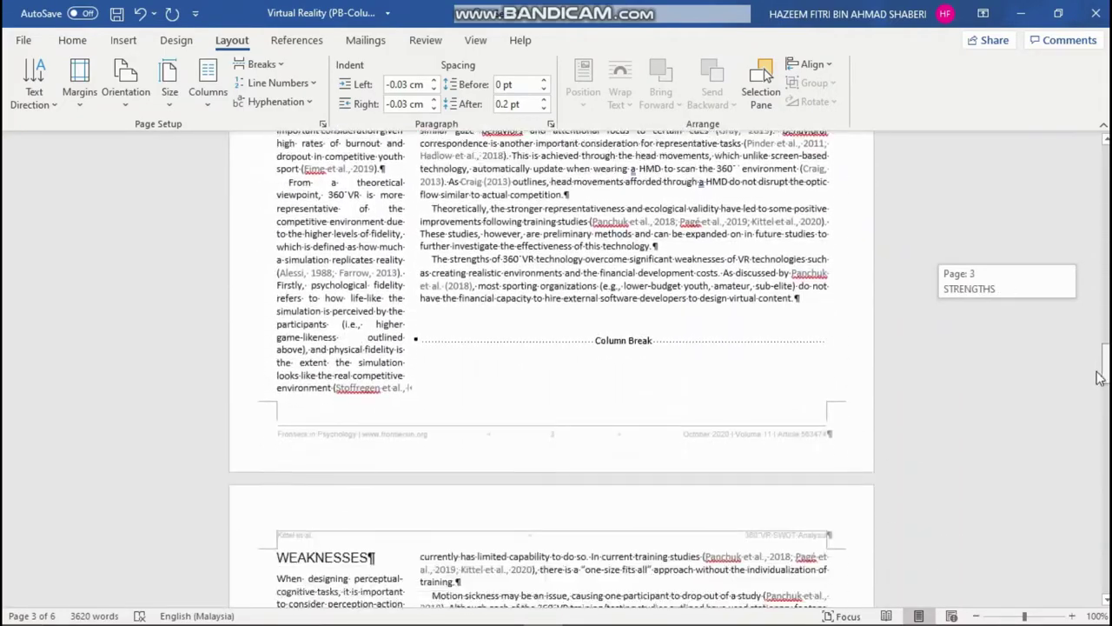
pyautogui.moveTo(1107, 352); pyautogui.dragTo(1106, 358)
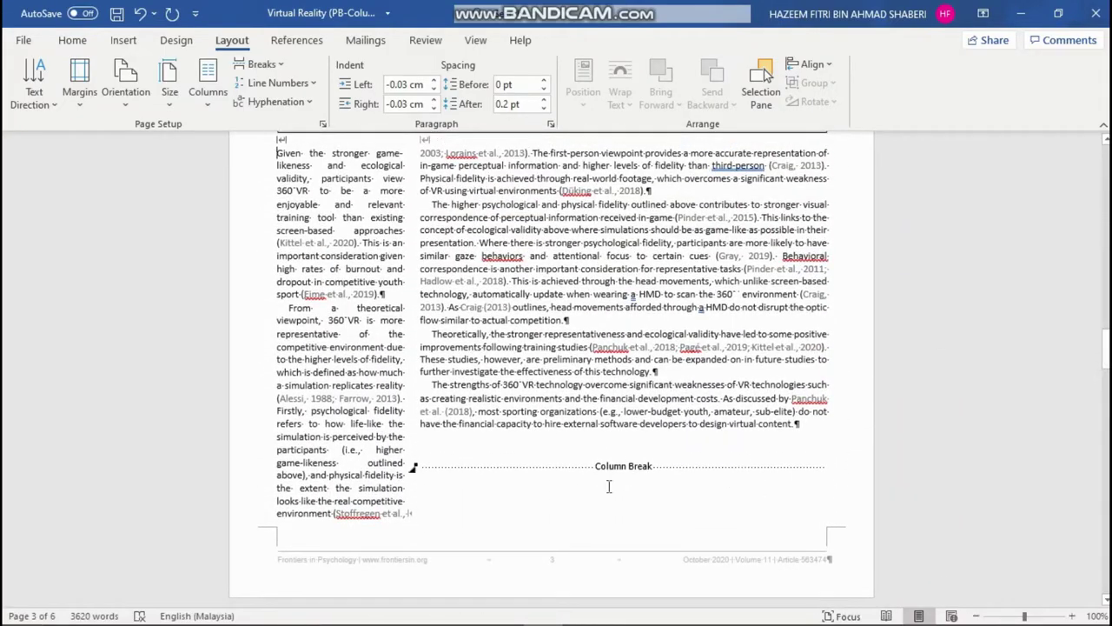
pyautogui.scroll(4, 402, 418)
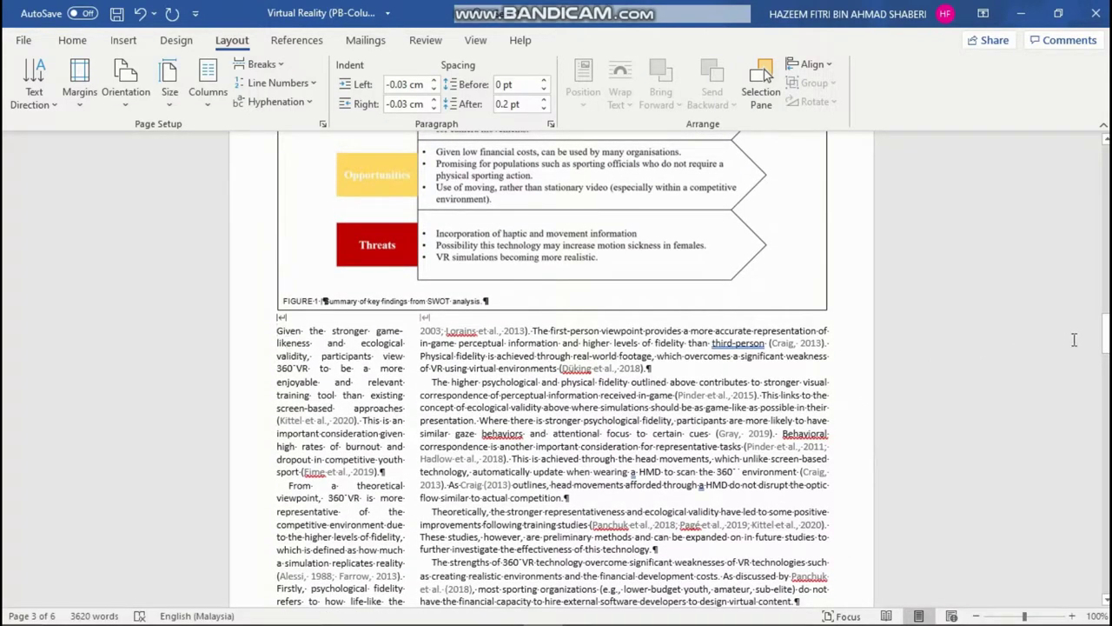
pyautogui.moveTo(1105, 334); pyautogui.dragTo(1106, 361)
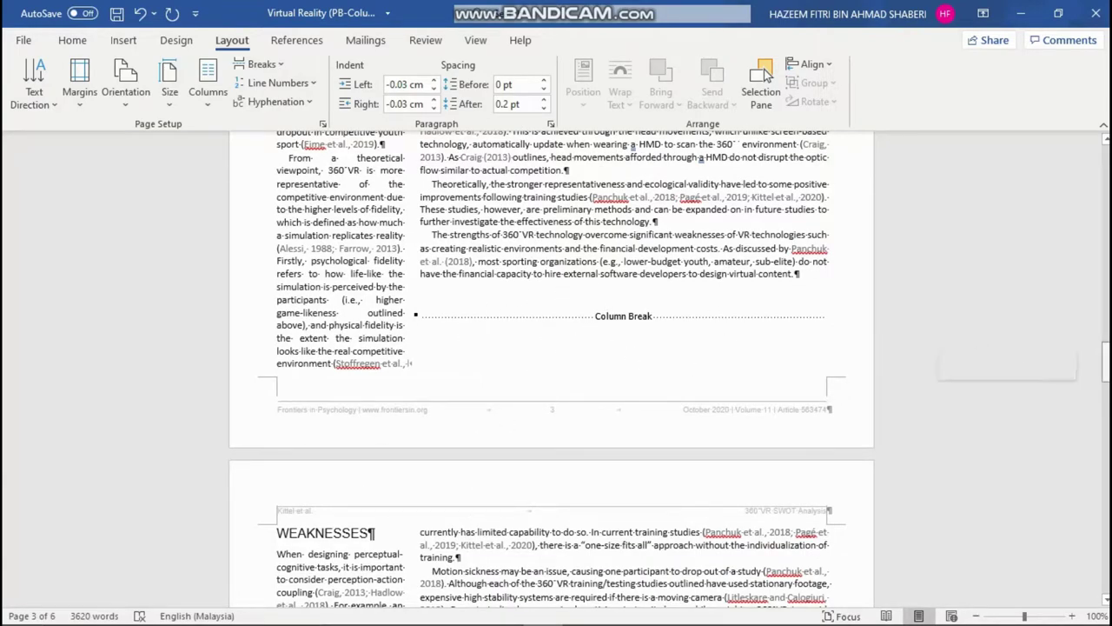
pyautogui.scroll(-4, 628, 193)
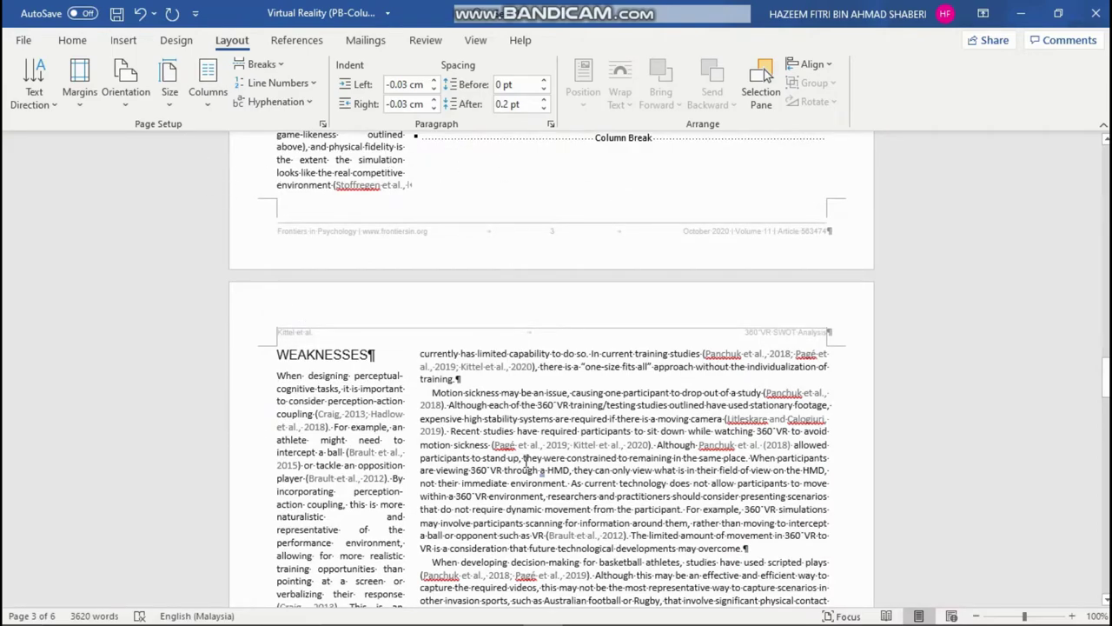
pyautogui.scroll(-8, 674, 298)
pyautogui.scroll(-3, 674, 298)
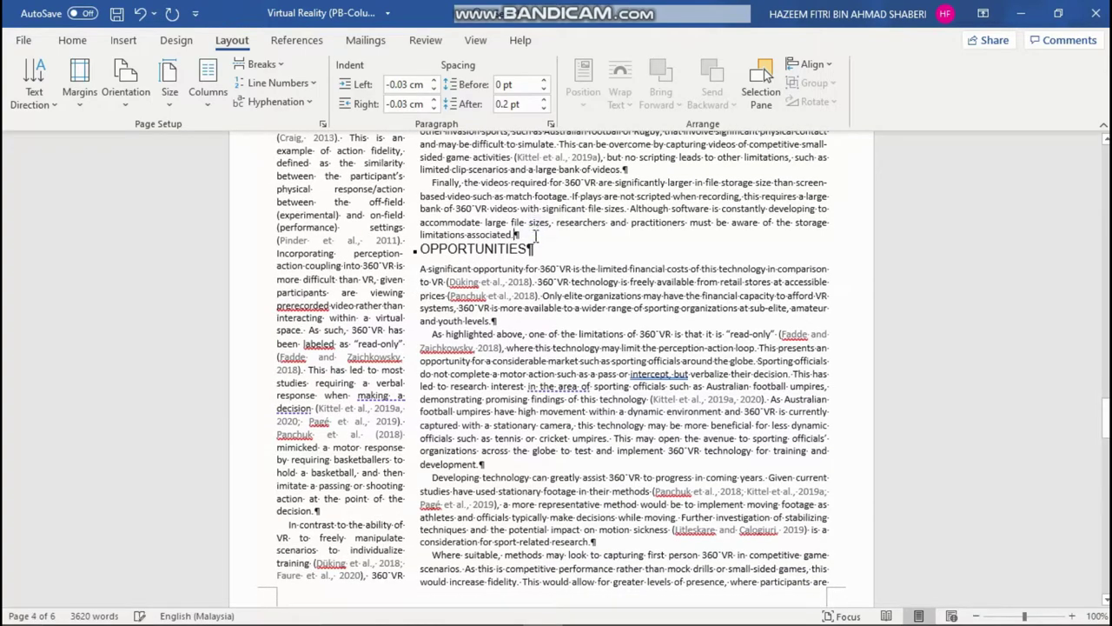
# Step: Add a Column break after 'limitations associated.', then place the cursor at a paragraph end on page 6
pyautogui.click(261, 64)
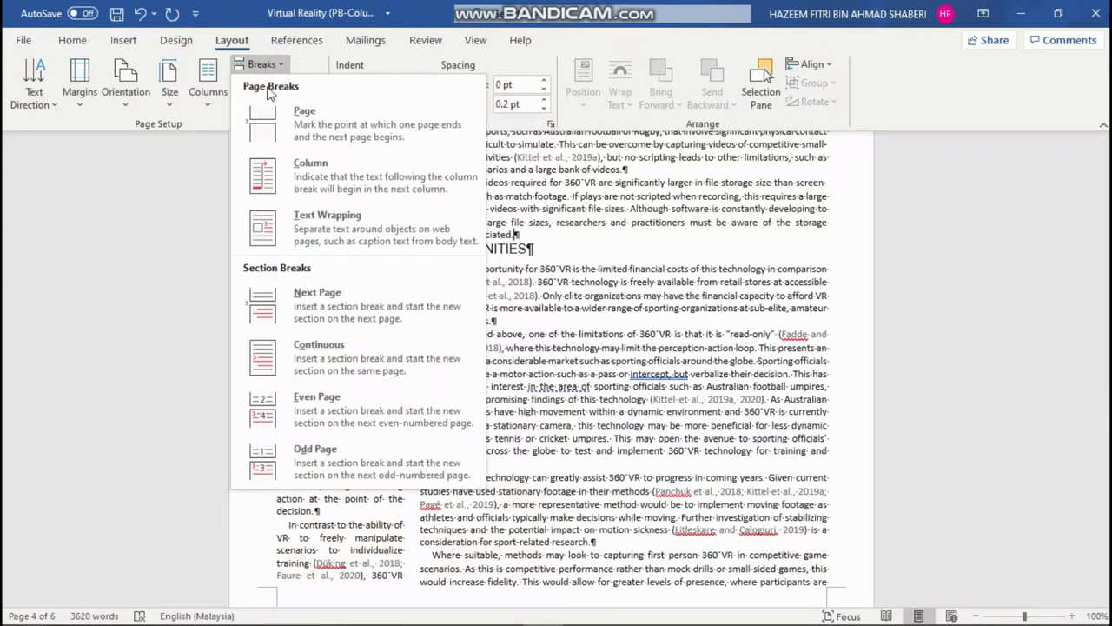
pyautogui.click(300, 174)
pyautogui.scroll(-4, 372, 185)
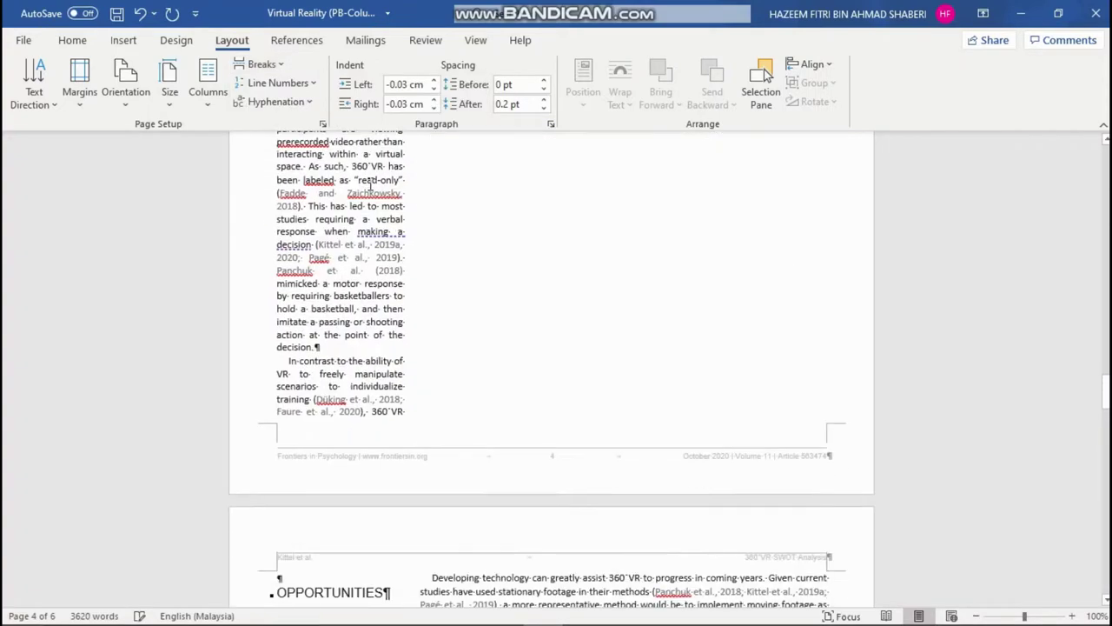
pyautogui.moveTo(1107, 391); pyautogui.dragTo(1076, 361)
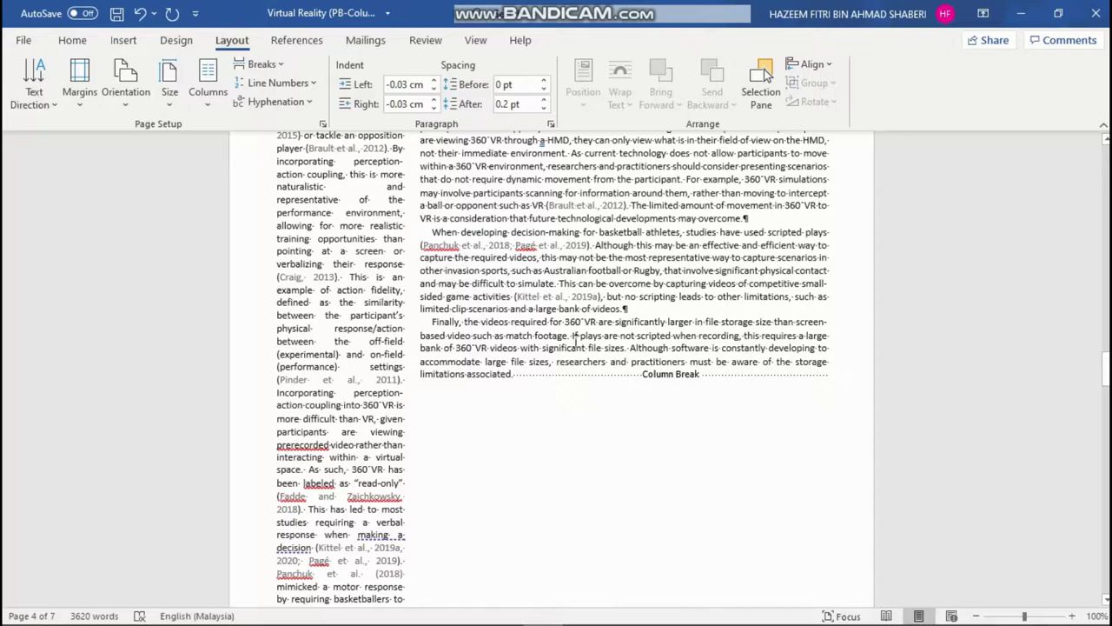
pyautogui.moveTo(1107, 372); pyautogui.dragTo(1107, 398)
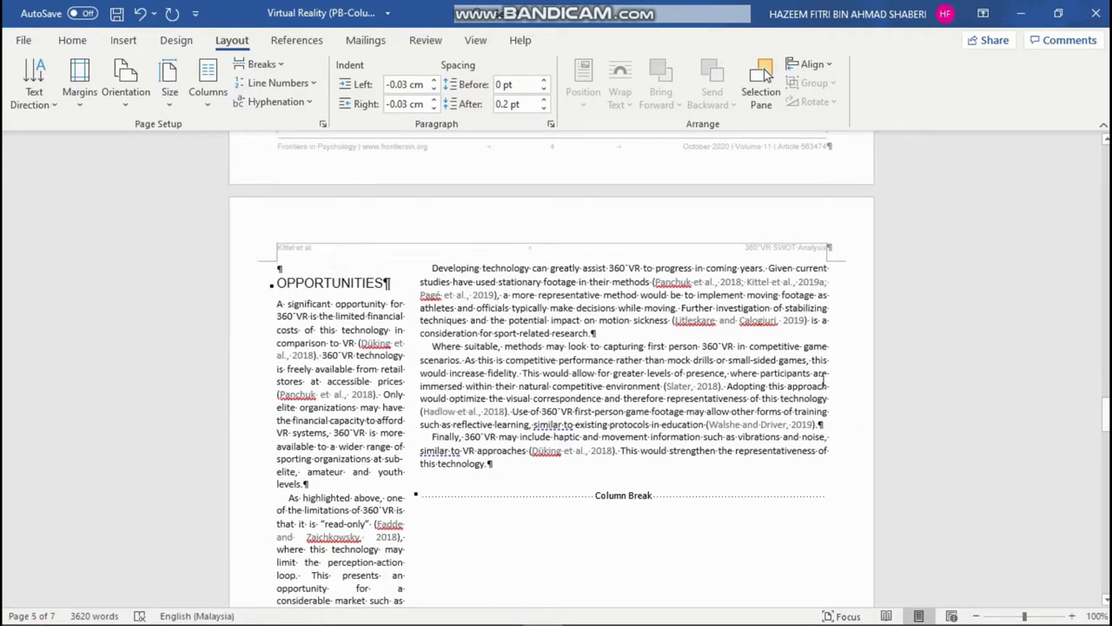
pyautogui.moveTo(1106, 398); pyautogui.dragTo(1107, 491)
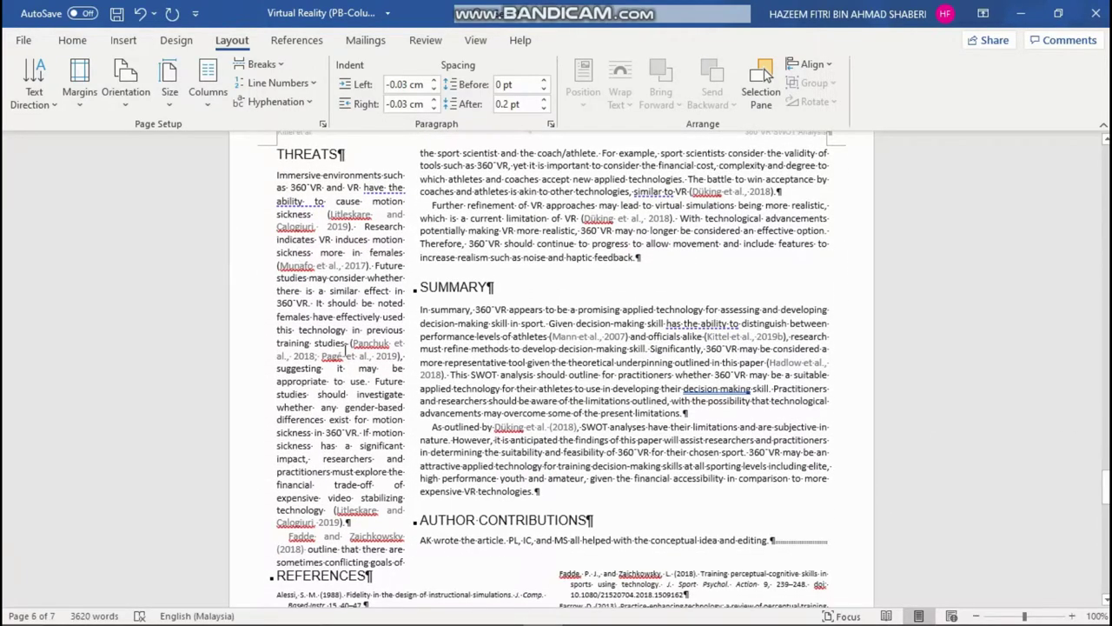
pyautogui.click(645, 257)
pyautogui.click(261, 65)
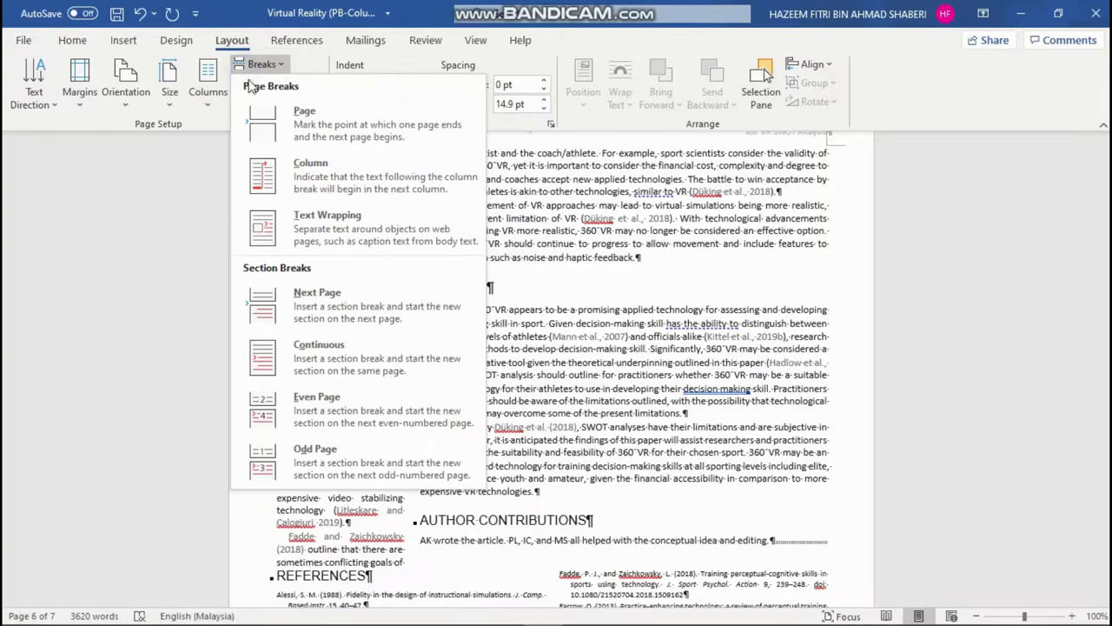
# Step: Insert a Column break before the SUMMARY section and scroll back to the first page
pyautogui.click(367, 179)
pyautogui.moveTo(1106, 469); pyautogui.dragTo(1106, 491)
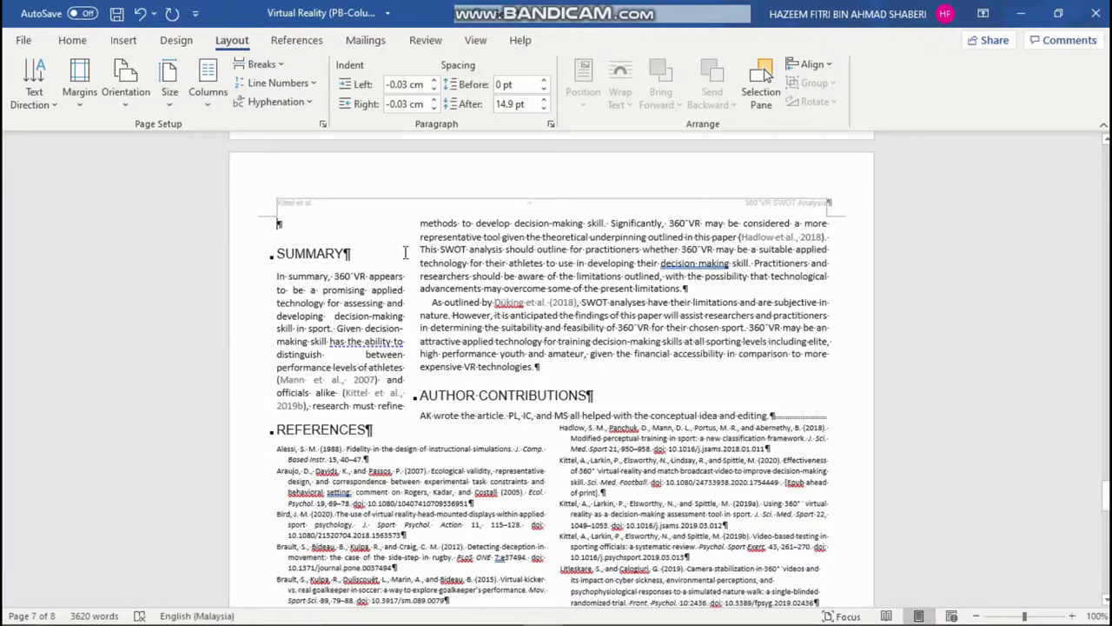
pyautogui.moveTo(1106, 494); pyautogui.dragTo(1097, 251)
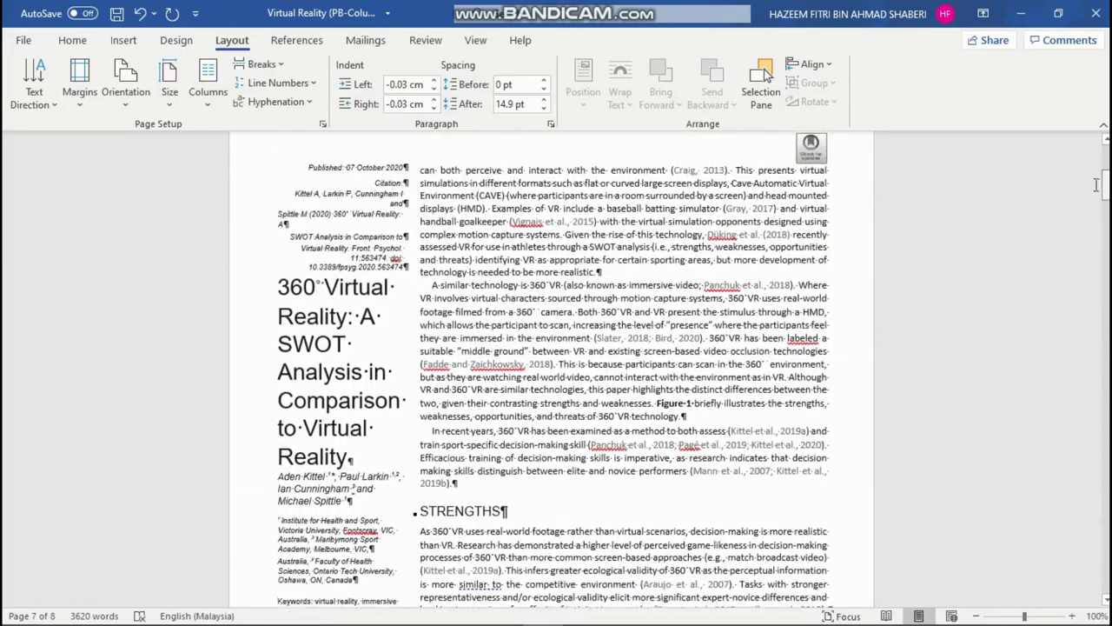
pyautogui.moveTo(1098, 251); pyautogui.dragTo(1104, 149)
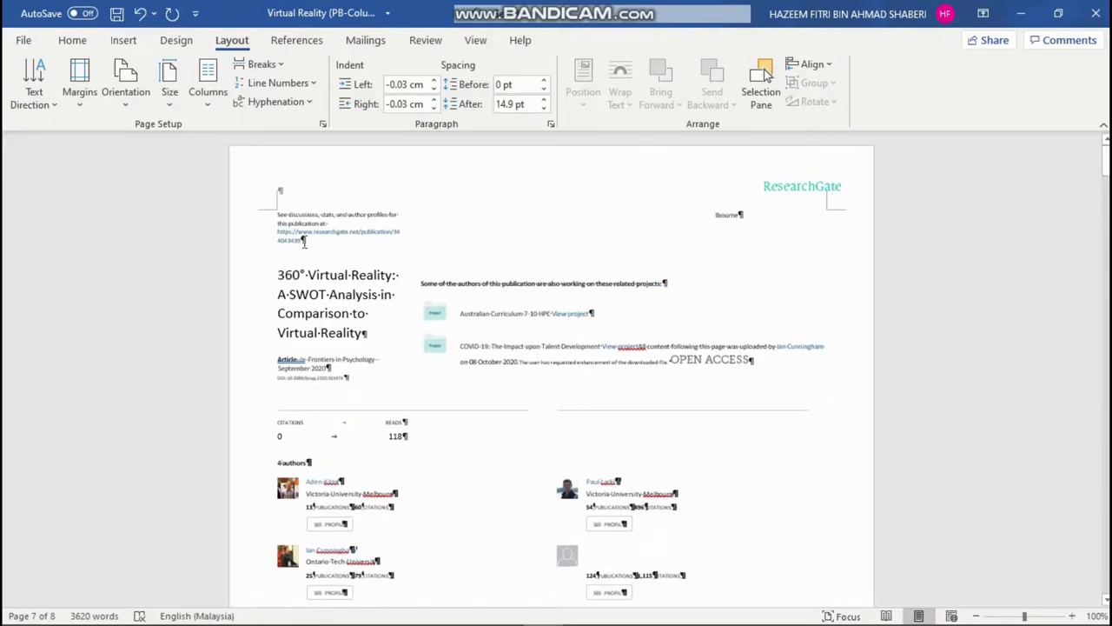
pyautogui.click(84, 39)
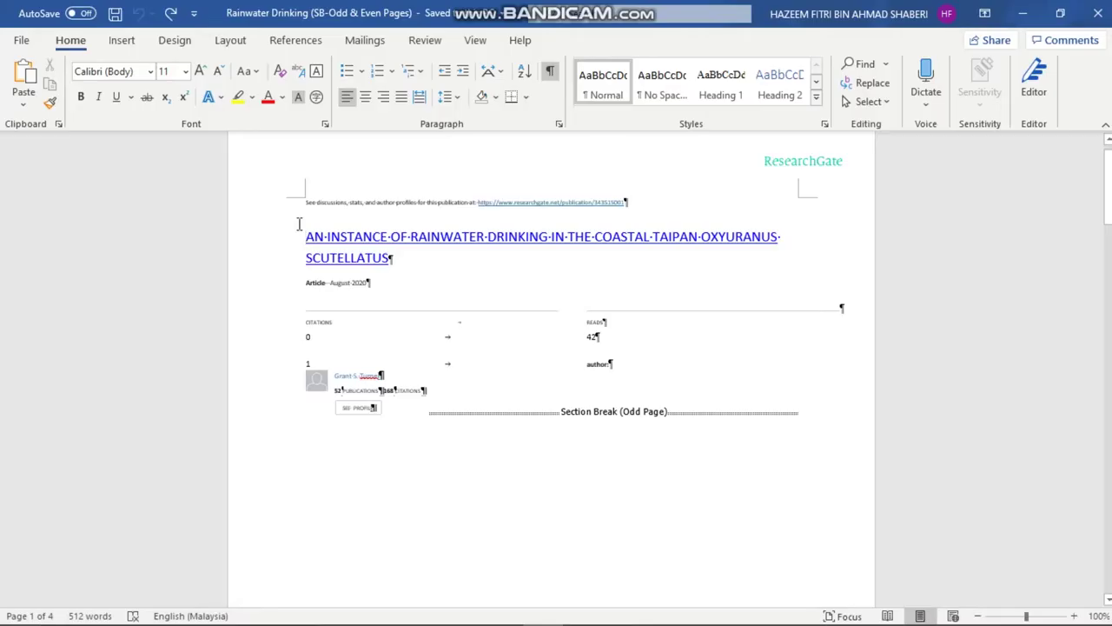
pyautogui.click(230, 40)
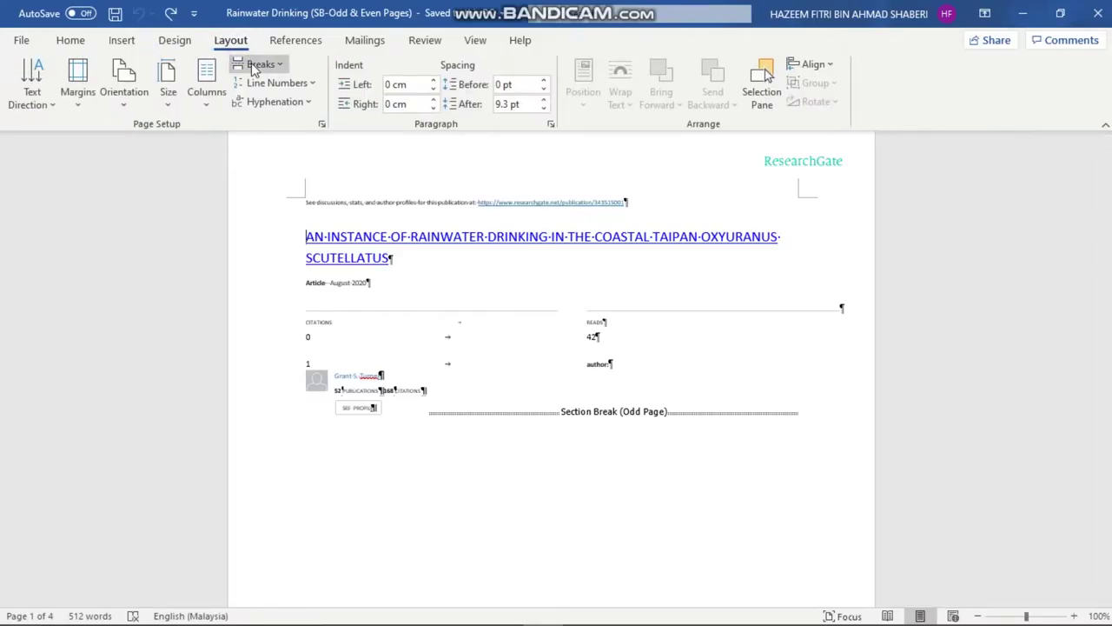
pyautogui.click(254, 65)
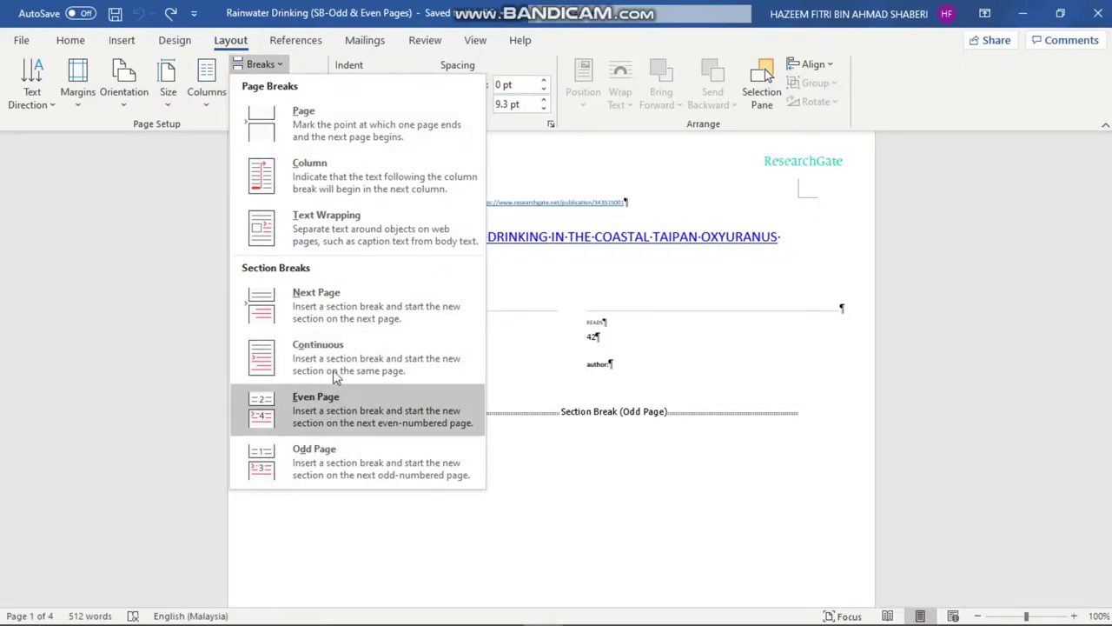
pyautogui.click(274, 68)
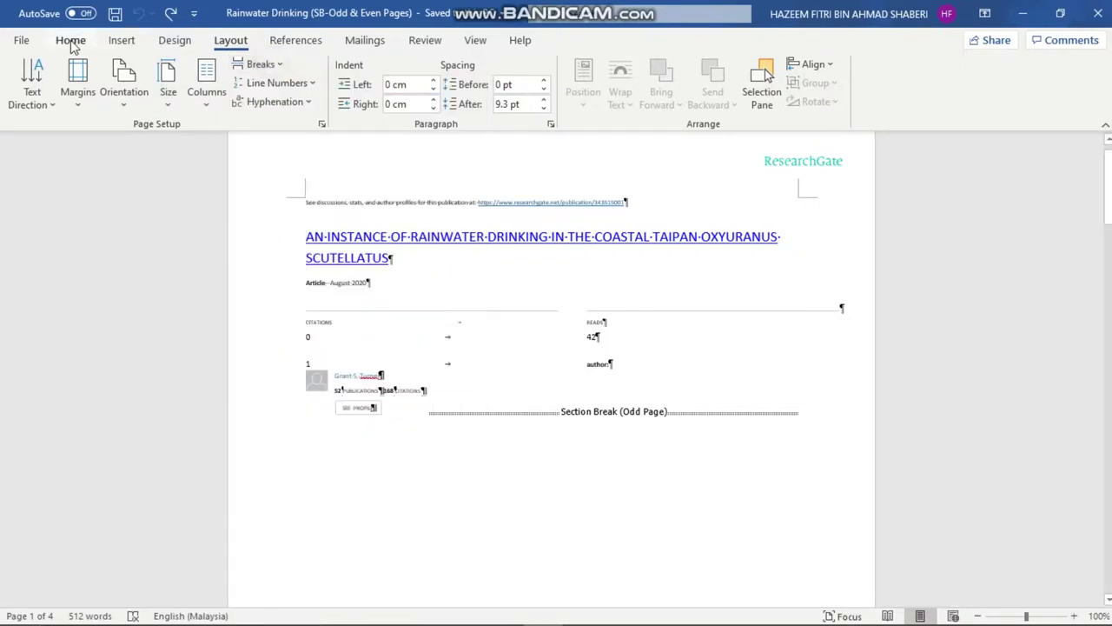
pyautogui.click(71, 42)
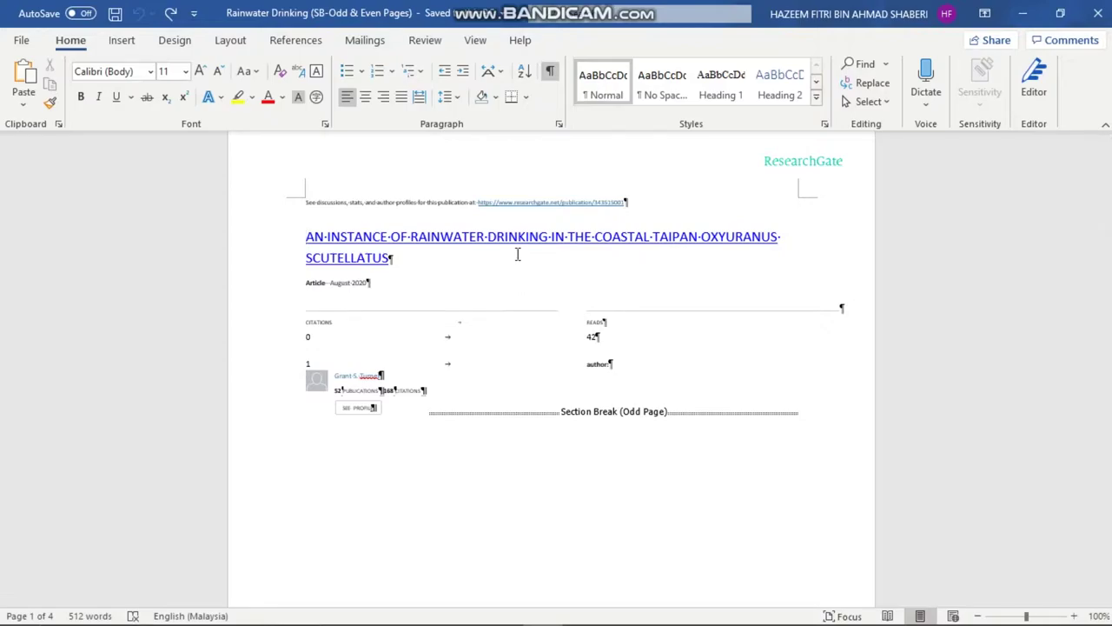
pyautogui.moveTo(1106, 187)
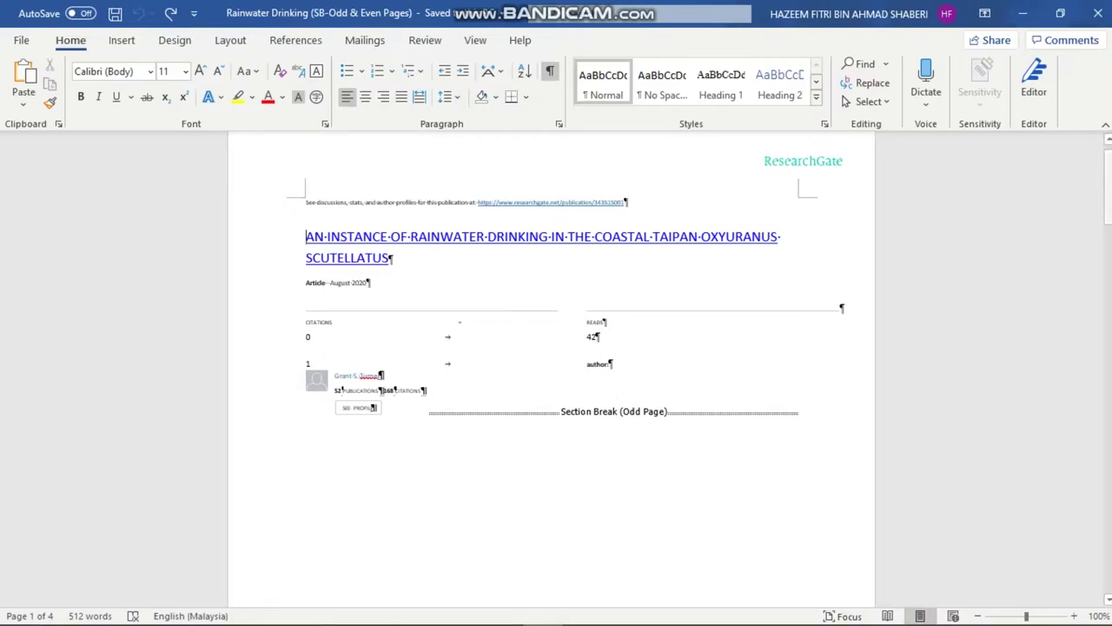
pyautogui.moveTo(1108, 187); pyautogui.dragTo(1108, 221)
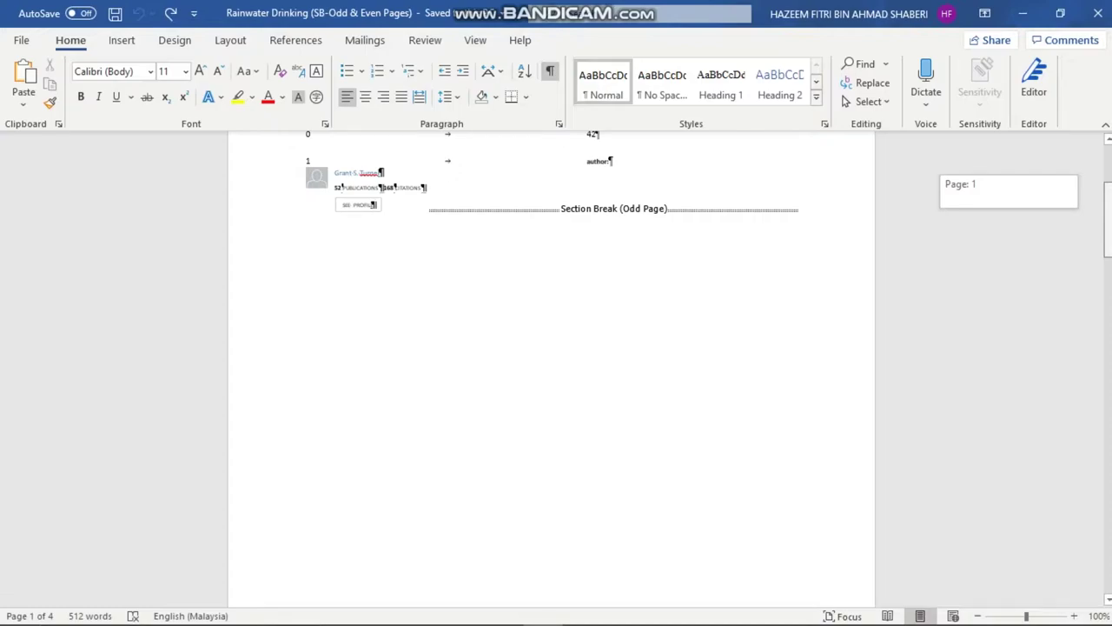
pyautogui.moveTo(1108, 222); pyautogui.dragTo(1108, 198)
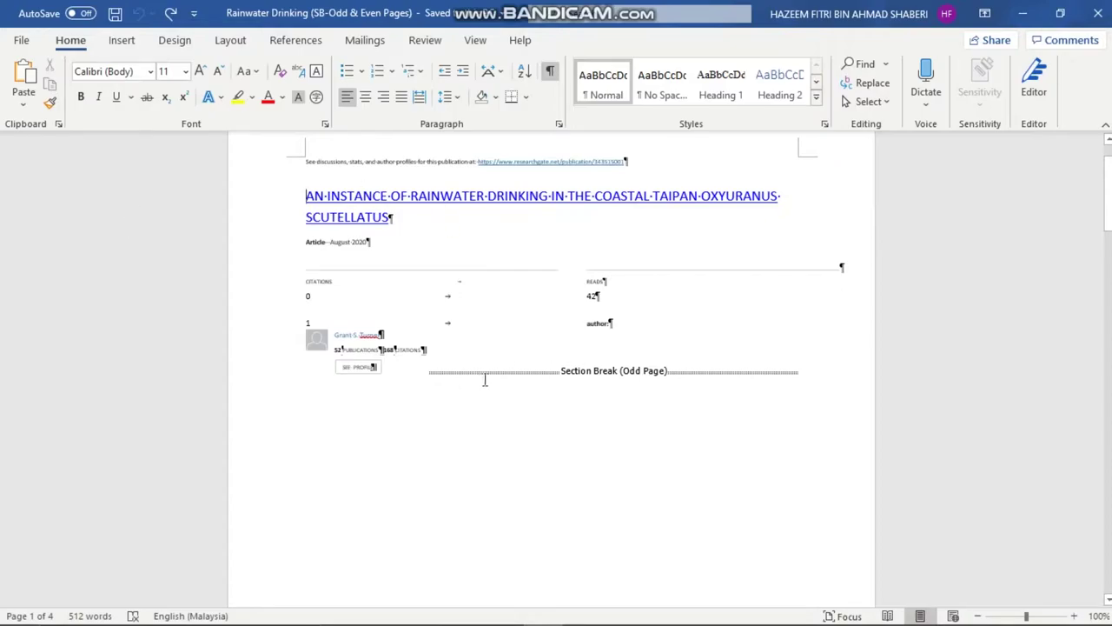
pyautogui.scroll(-8, 867, 250)
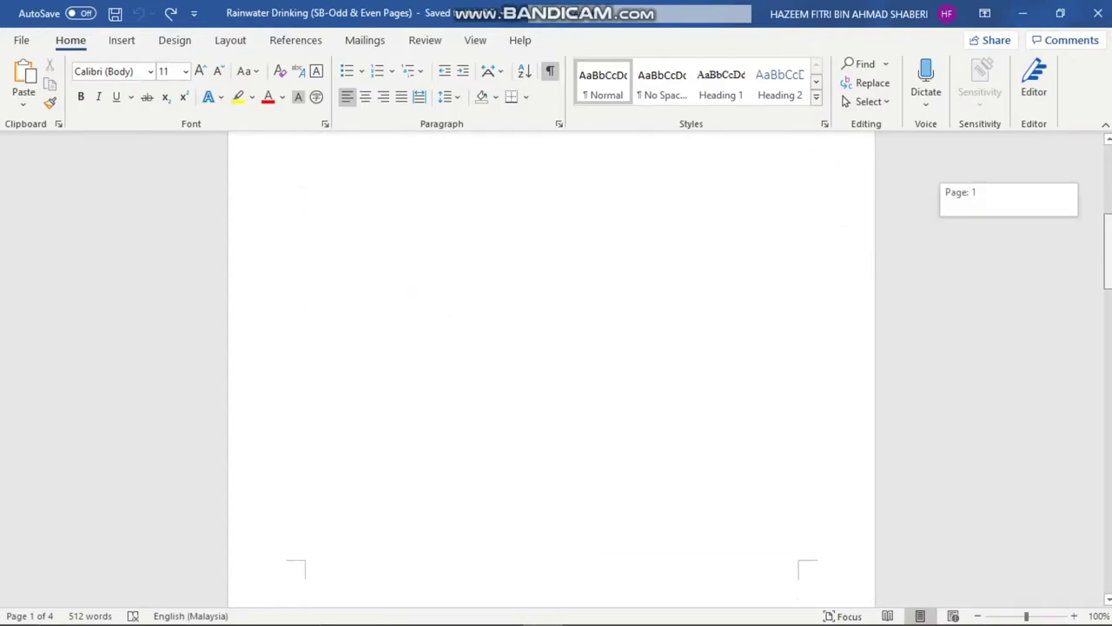
pyautogui.scroll(-5, 913, 270)
pyautogui.scroll(-6, 964, 294)
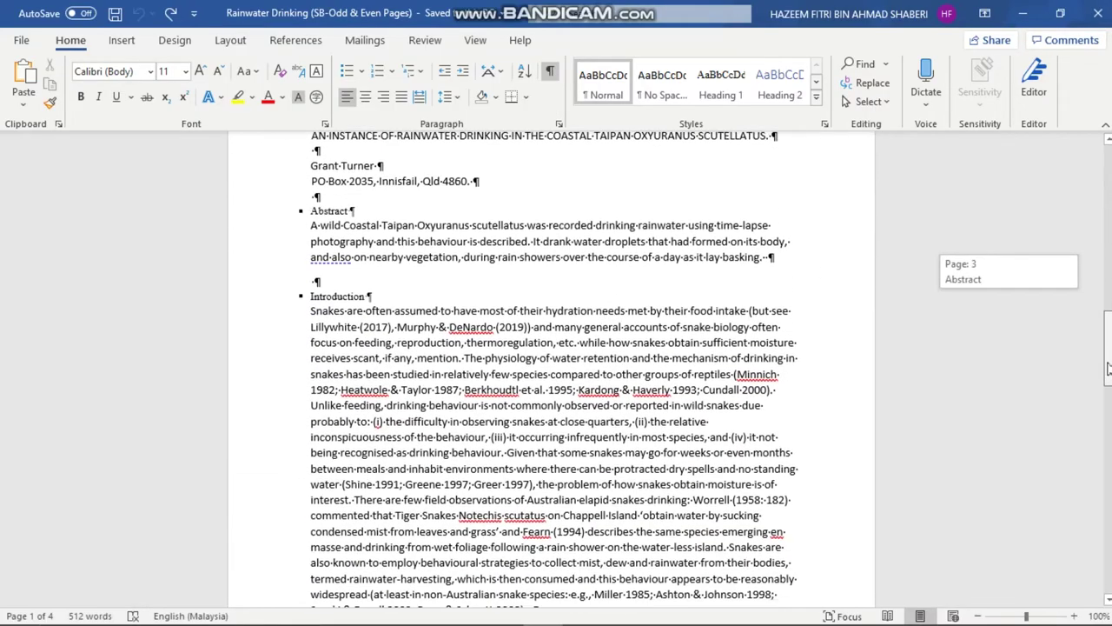
pyautogui.scroll(10, 953, 273)
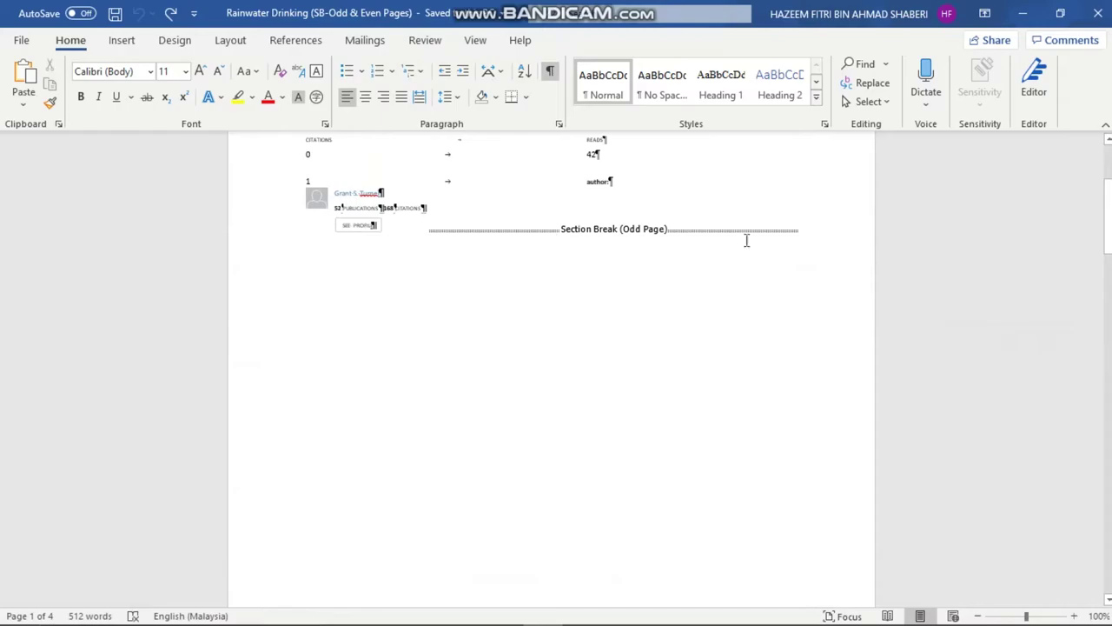
pyautogui.moveTo(1108, 209); pyautogui.dragTo(1099, 359)
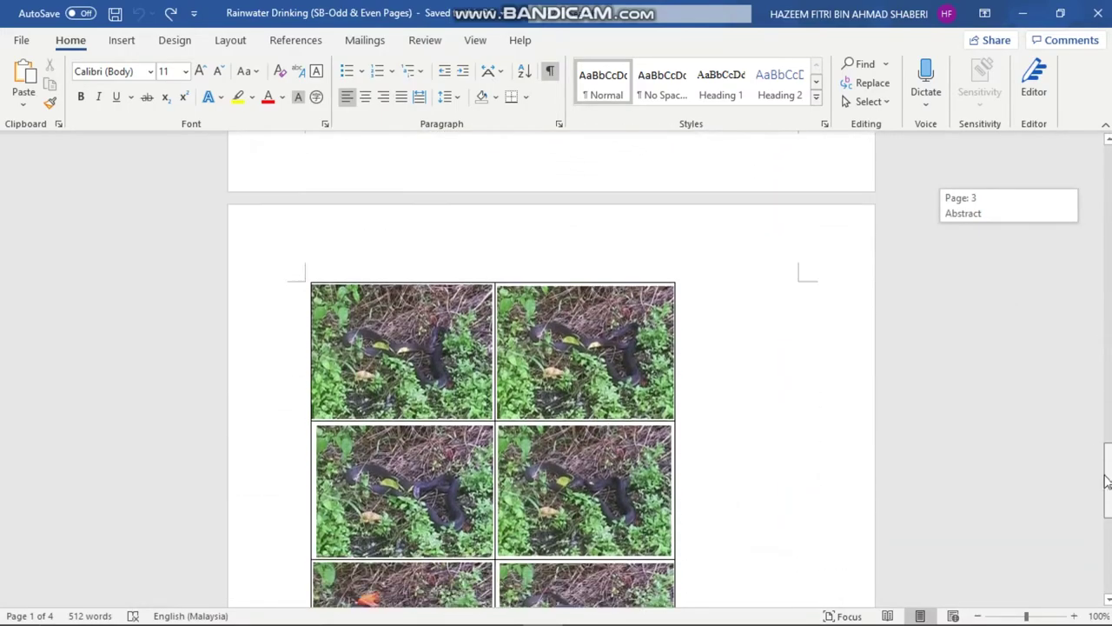
pyautogui.moveTo(1100, 360)
pyautogui.mouseDown()
pyautogui.moveTo(1108, 494)
pyautogui.moveTo(1108, 407)
pyautogui.mouseUp()
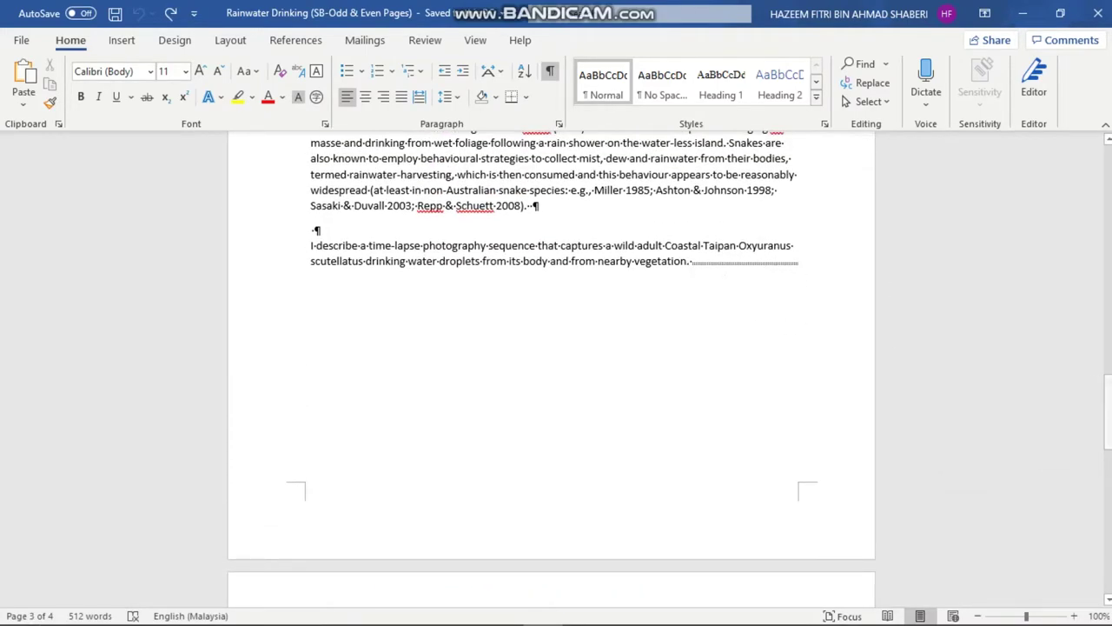
pyautogui.moveTo(1109, 409)
pyautogui.mouseDown()
pyautogui.moveTo(1108, 491)
pyautogui.moveTo(1108, 335)
pyautogui.mouseUp()
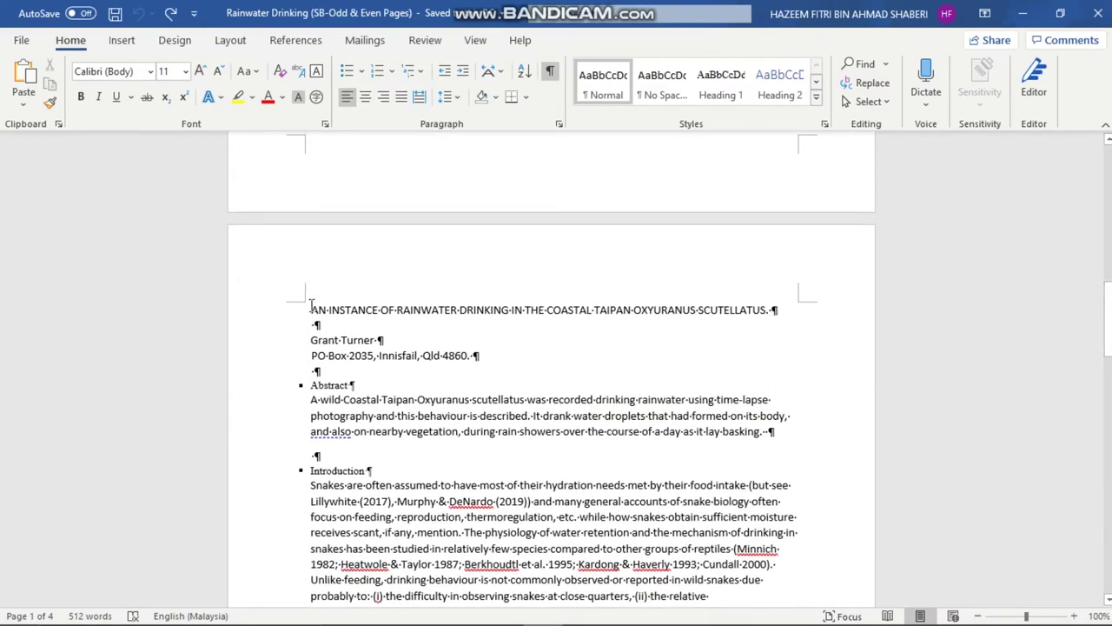
# Step: Insert an Odd Page section break before the article title
pyautogui.click(309, 309)
pyautogui.click(230, 40)
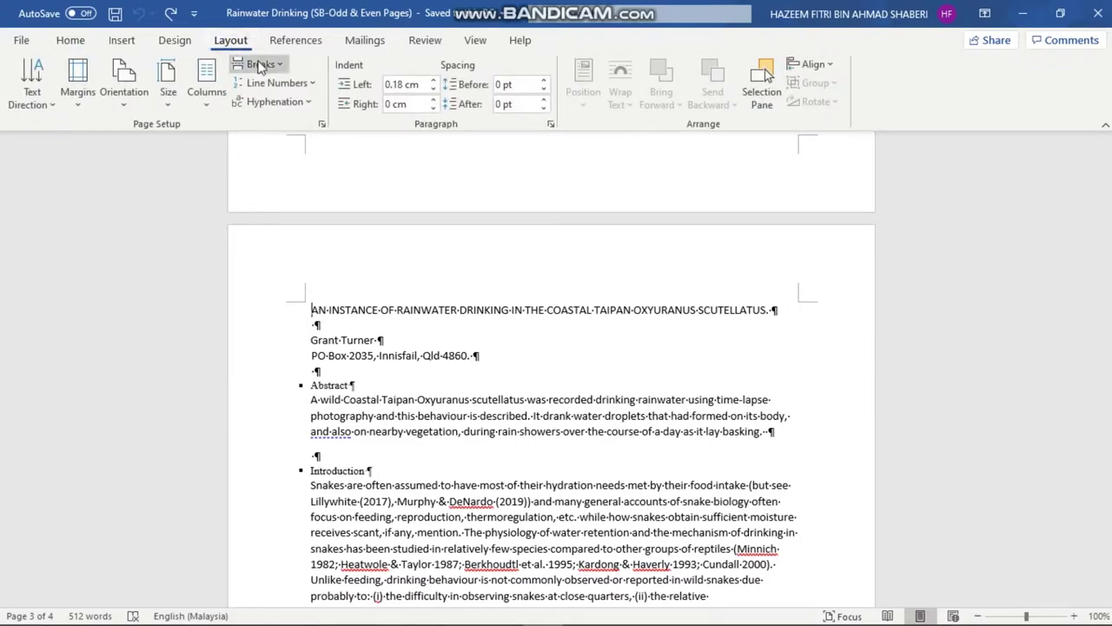
pyautogui.click(259, 66)
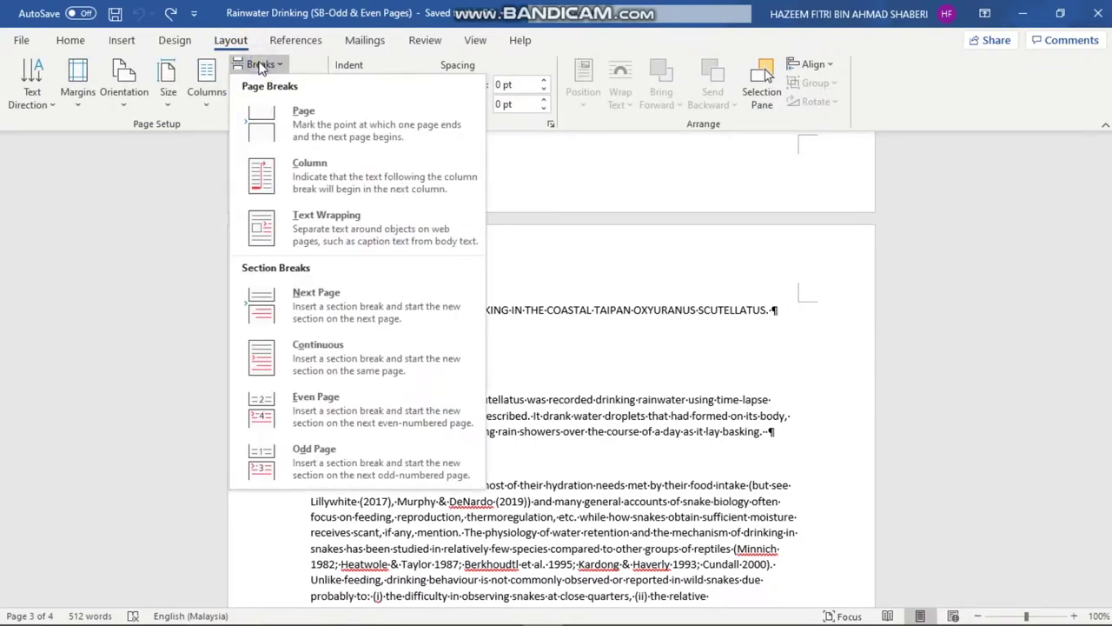
pyautogui.click(362, 455)
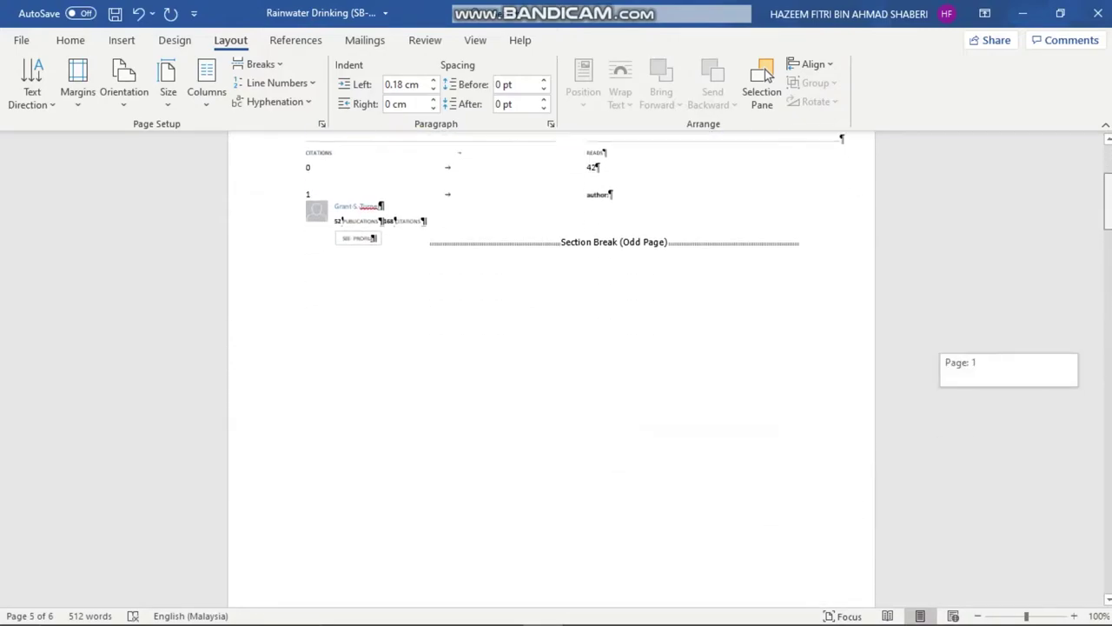
pyautogui.scroll(-10, 551, 365)
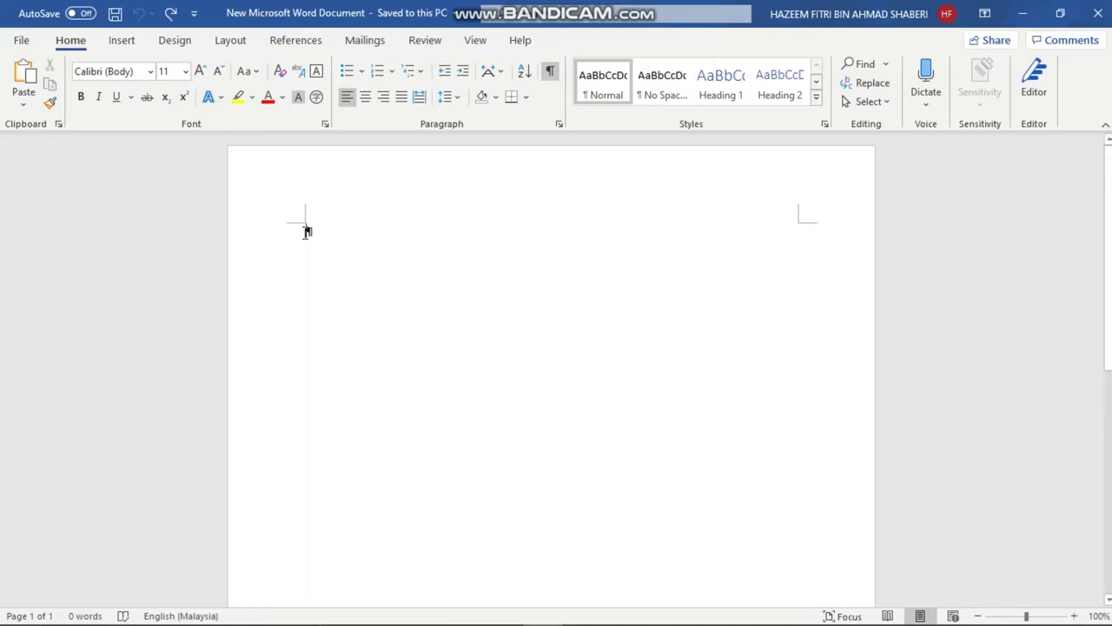
# Step: Insert a text-wrapping break from the Layout Breaks list
pyautogui.click(244, 43)
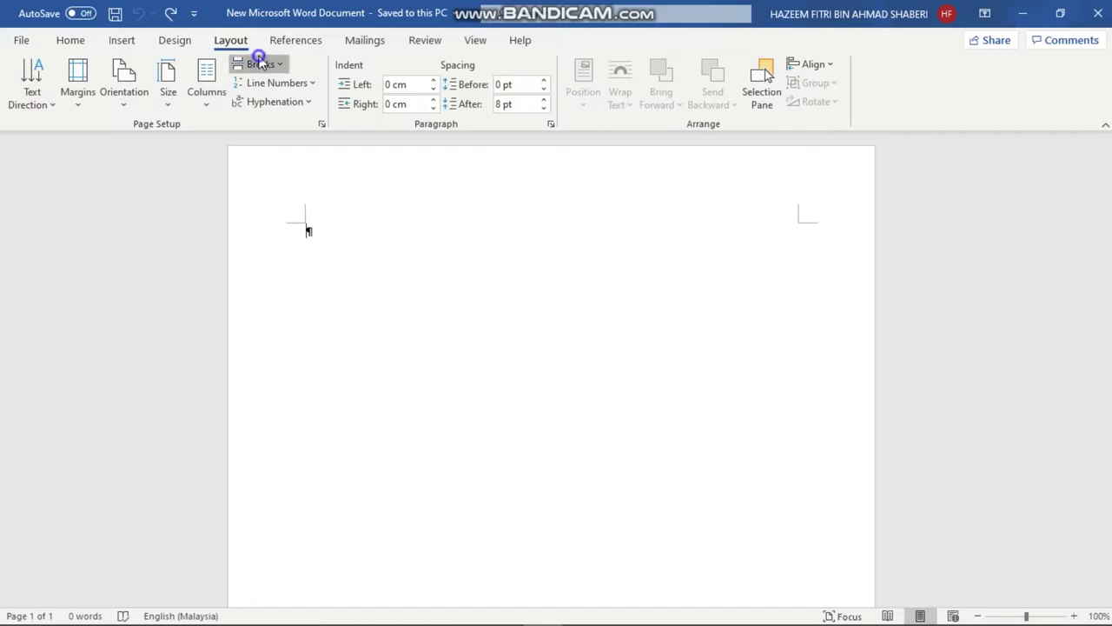
pyautogui.click(259, 63)
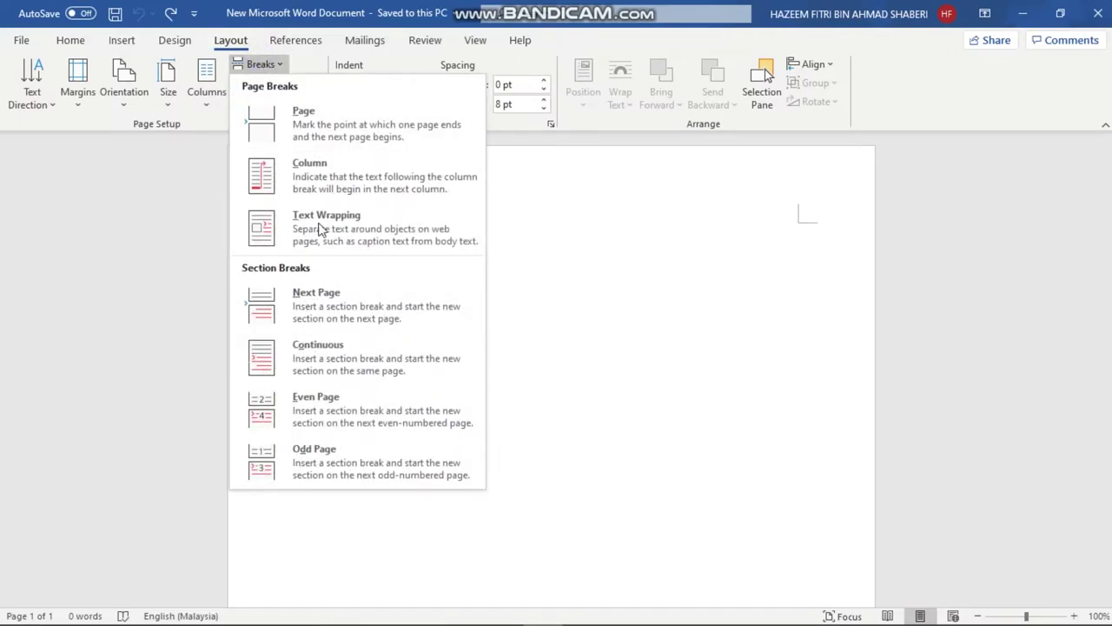
pyautogui.click(487, 228)
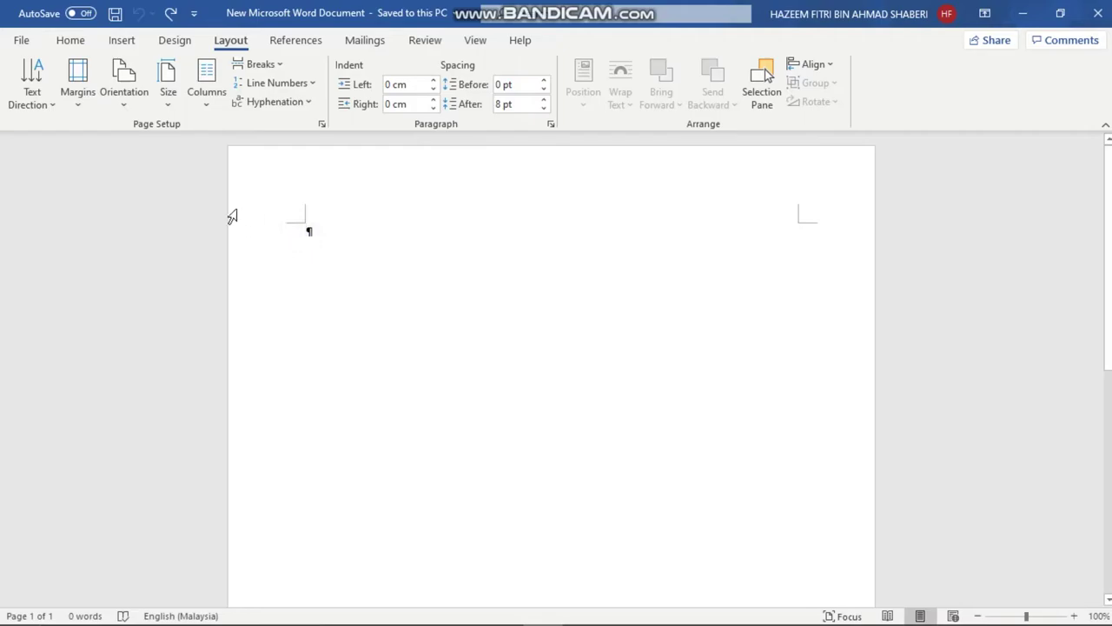
pyautogui.click(95, 48)
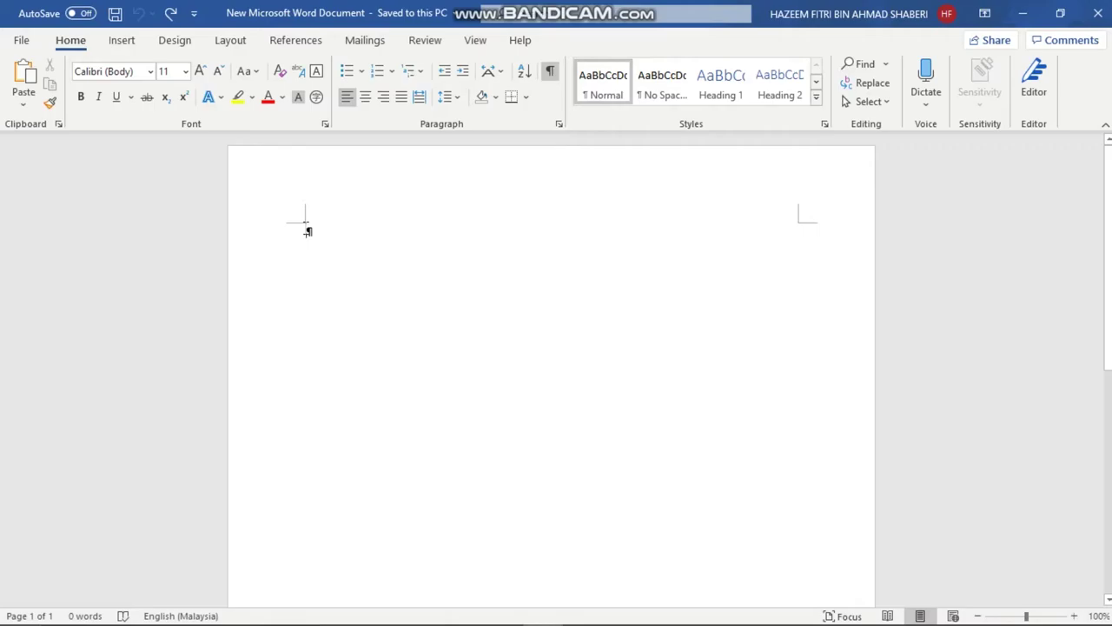
# Step: Select the empty paragraph and insert a page break with Alt, P, B to start page 2
pyautogui.press('alt')
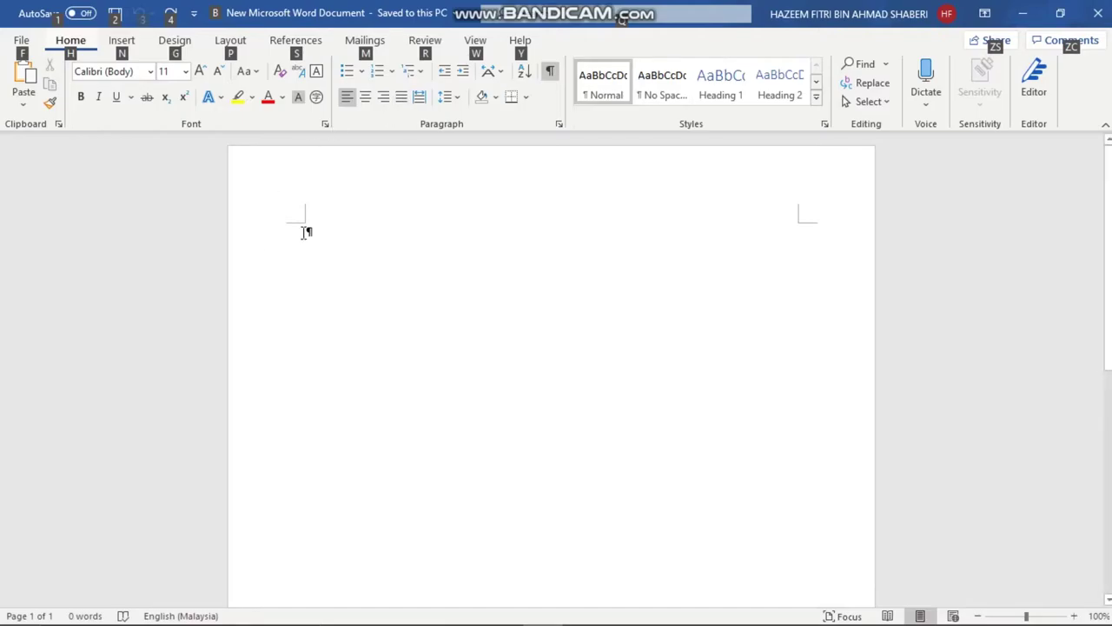
pyautogui.doubleClick(306, 232)
pyautogui.press('alt')
pyautogui.press('p')
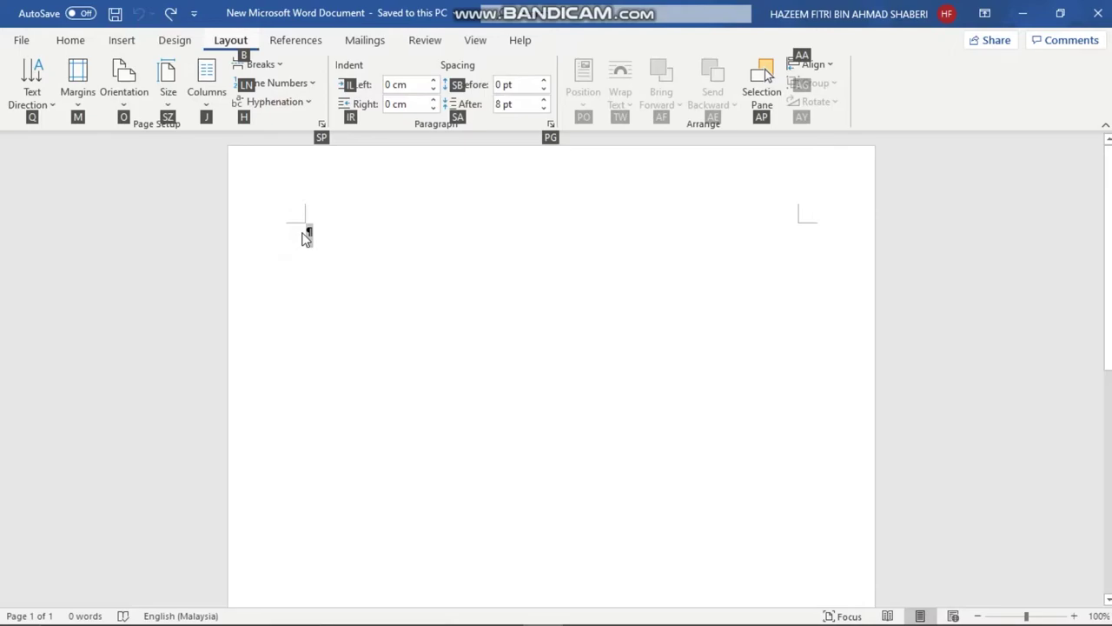
pyautogui.press('b')
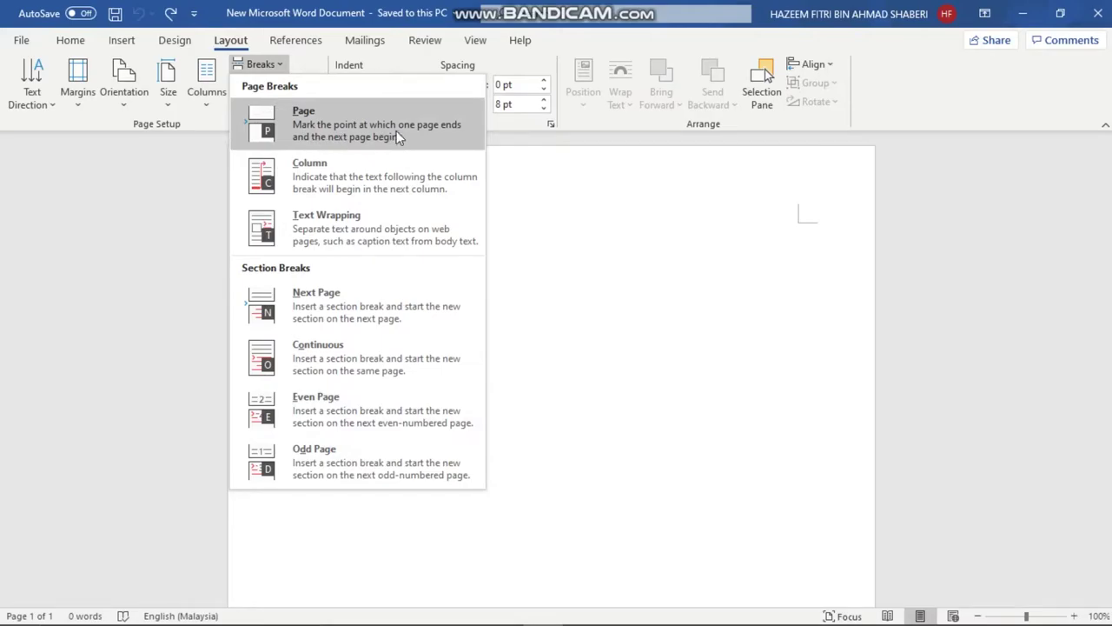
pyautogui.click(370, 111)
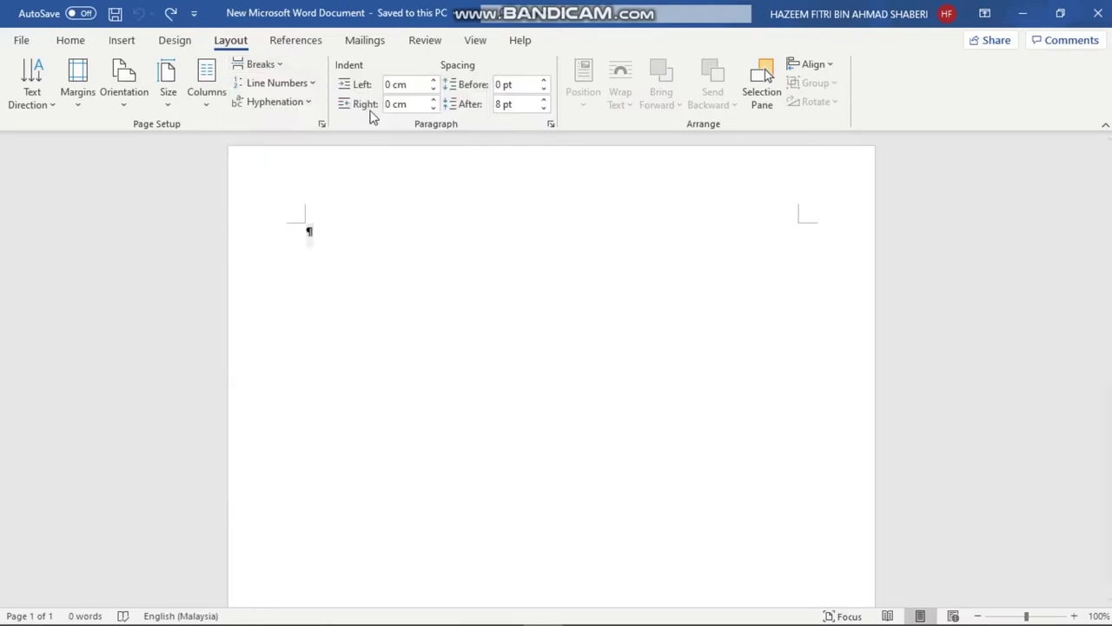
pyautogui.moveTo(1108, 334); pyautogui.dragTo(1108, 218)
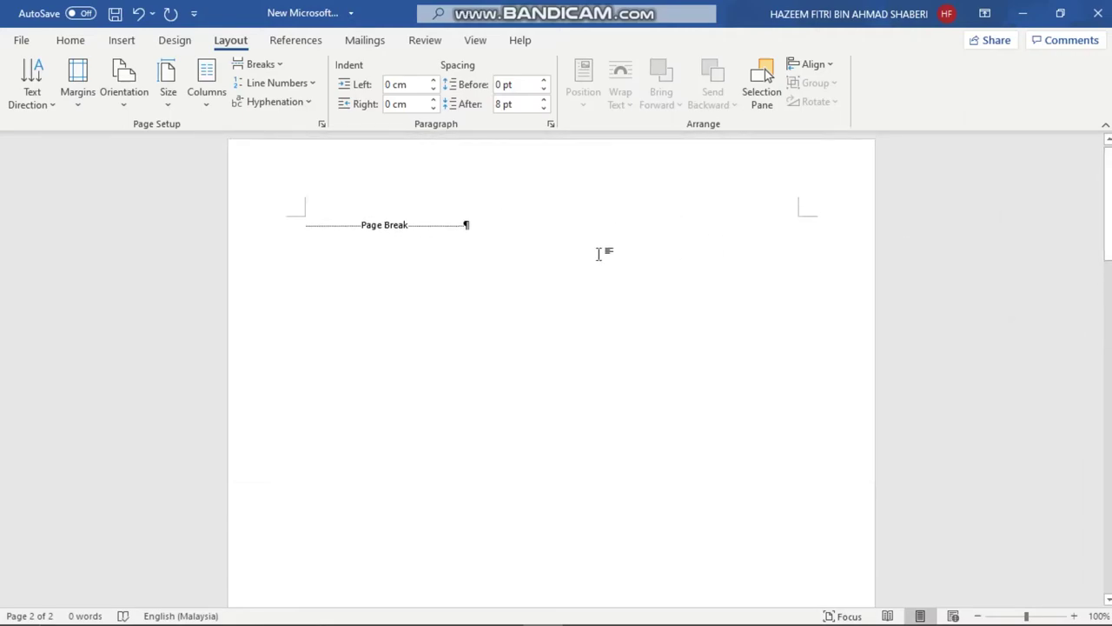
pyautogui.moveTo(1108, 213); pyautogui.dragTo(1106, 402)
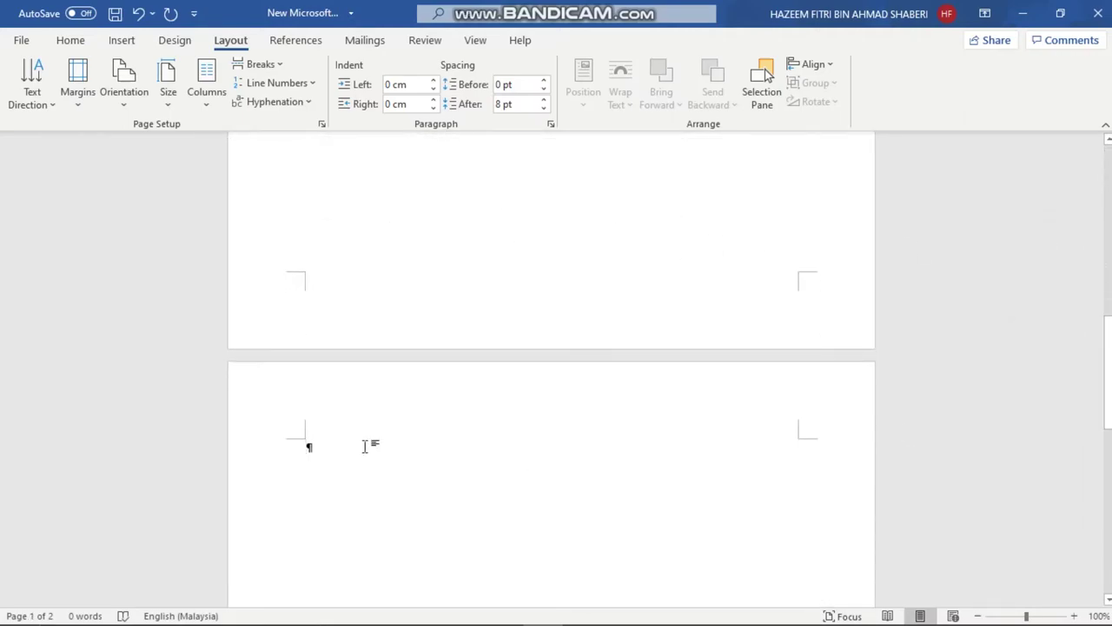
pyautogui.press('alt')
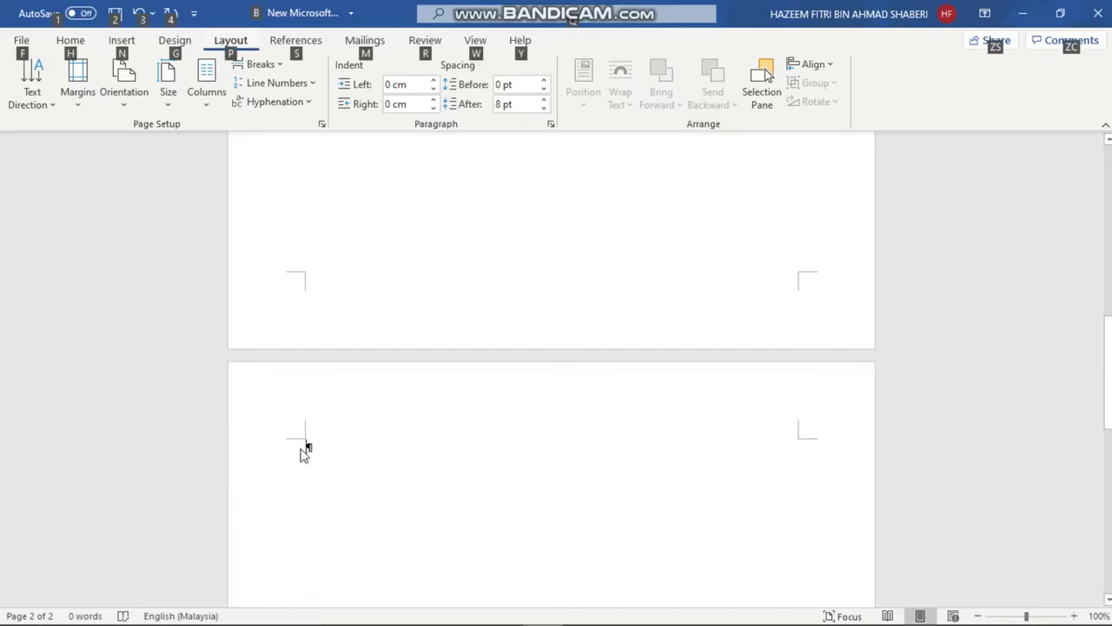
pyautogui.press('p')
pyautogui.press('b')
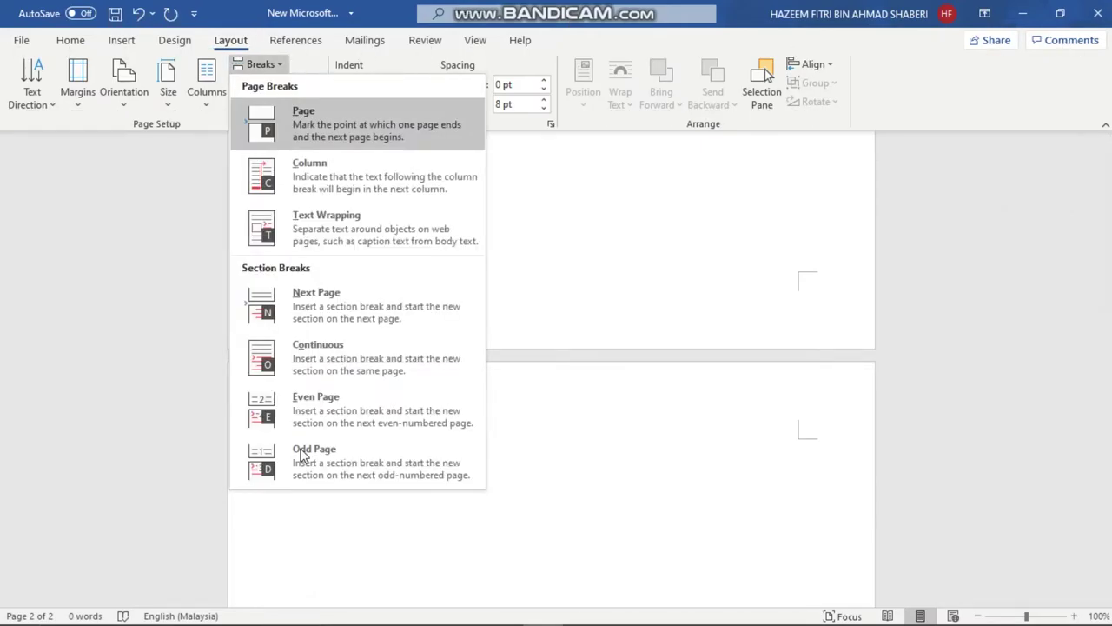
pyautogui.click(302, 452)
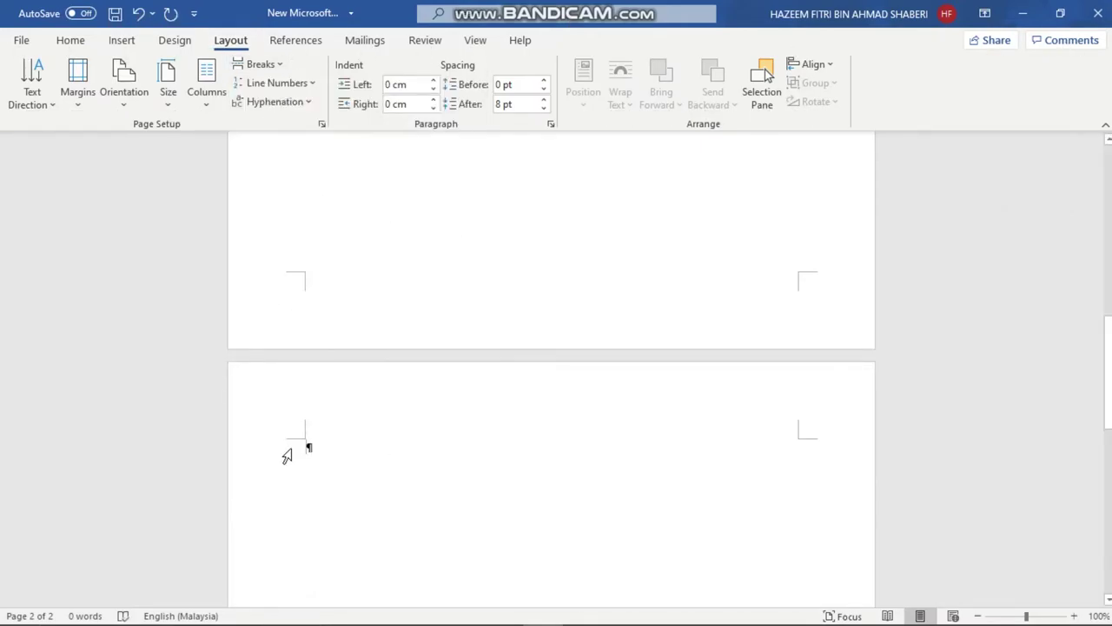
pyautogui.moveTo(1106, 373)
pyautogui.mouseDown()
pyautogui.moveTo(1106, 244)
pyautogui.moveTo(1106, 388)
pyautogui.mouseUp()
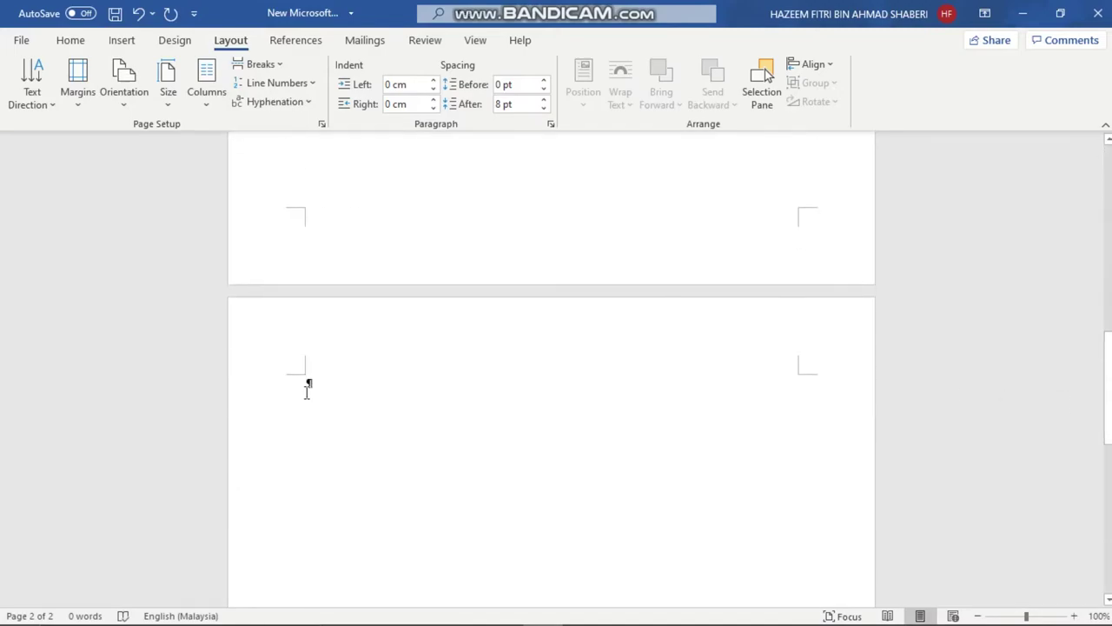
pyautogui.click(87, 42)
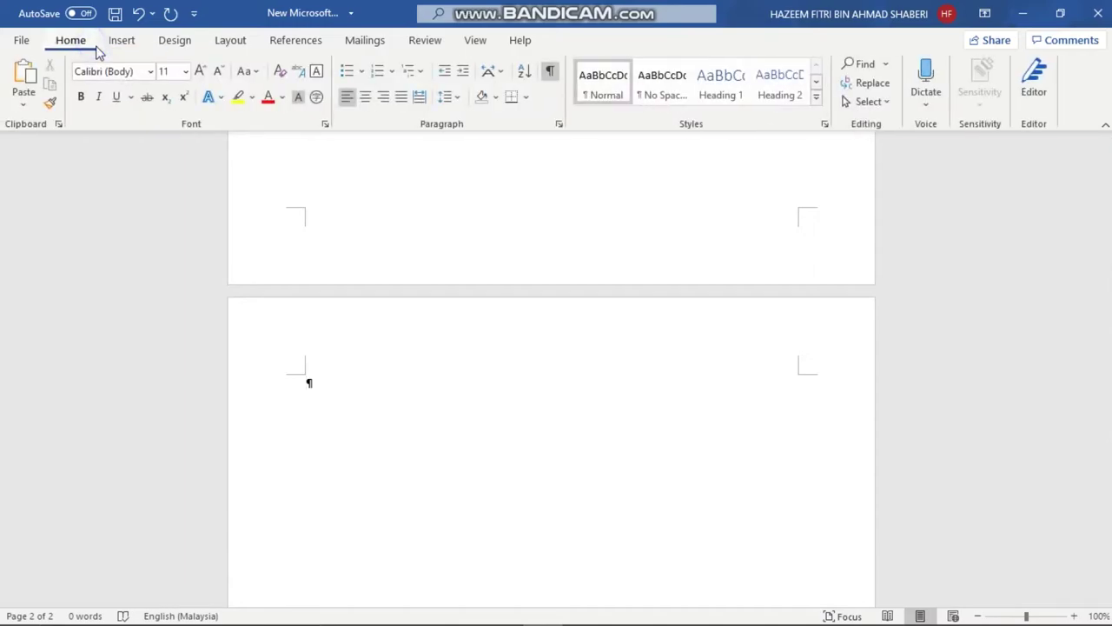
pyautogui.click(304, 385)
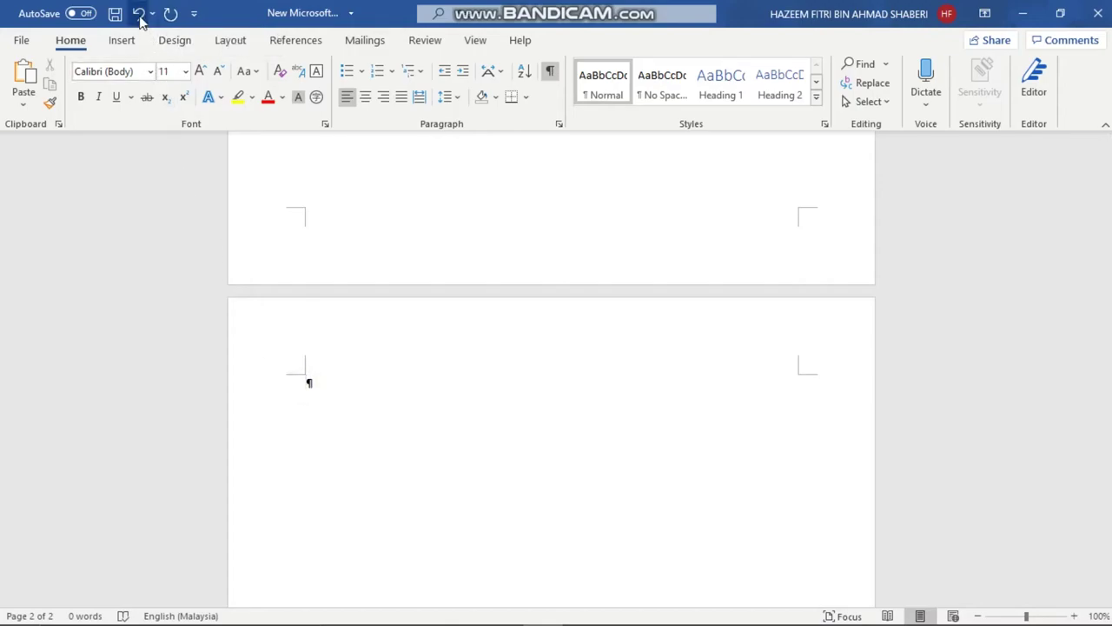
pyautogui.click(306, 380)
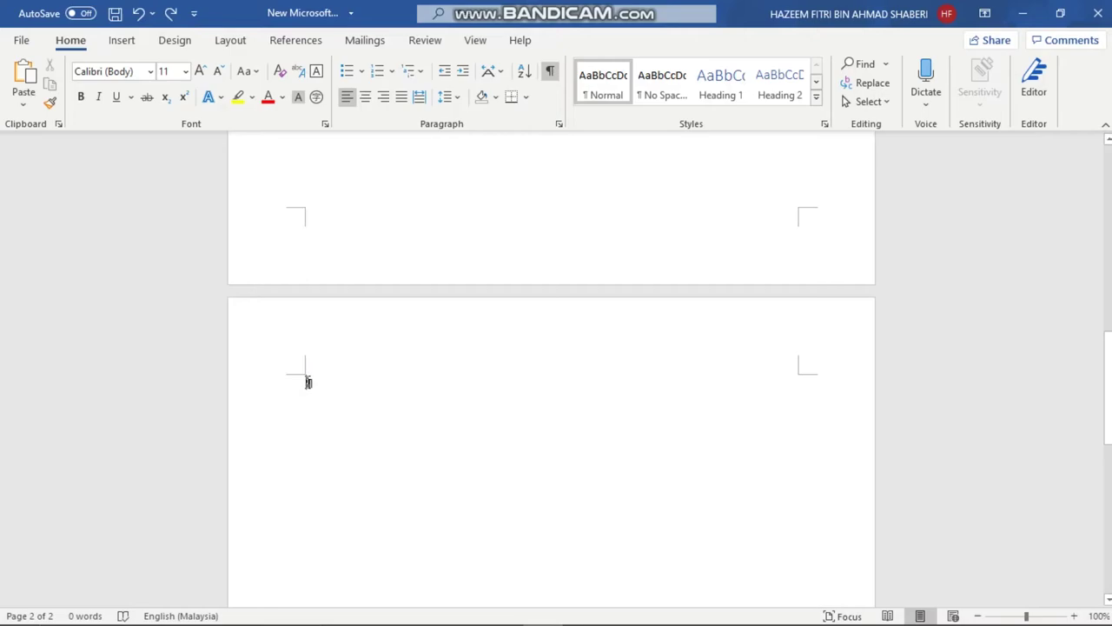
pyautogui.scroll(-5, 308, 383)
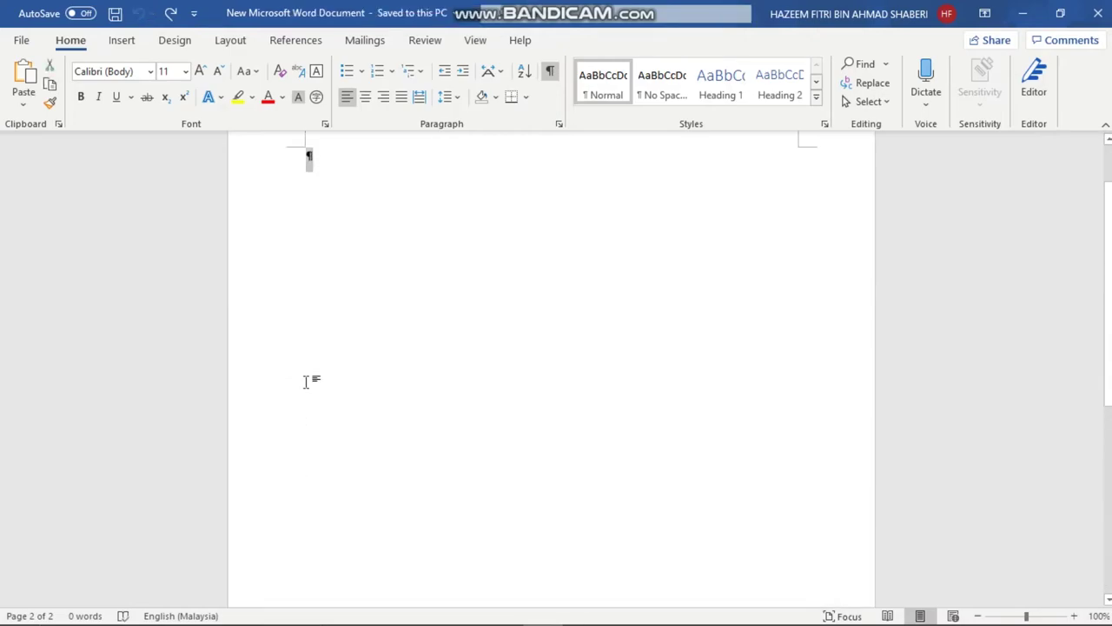
# Step: Delete the page break, add one with Ctrl+Enter, then undo it, leaving one page
pyautogui.press('BackSpace')
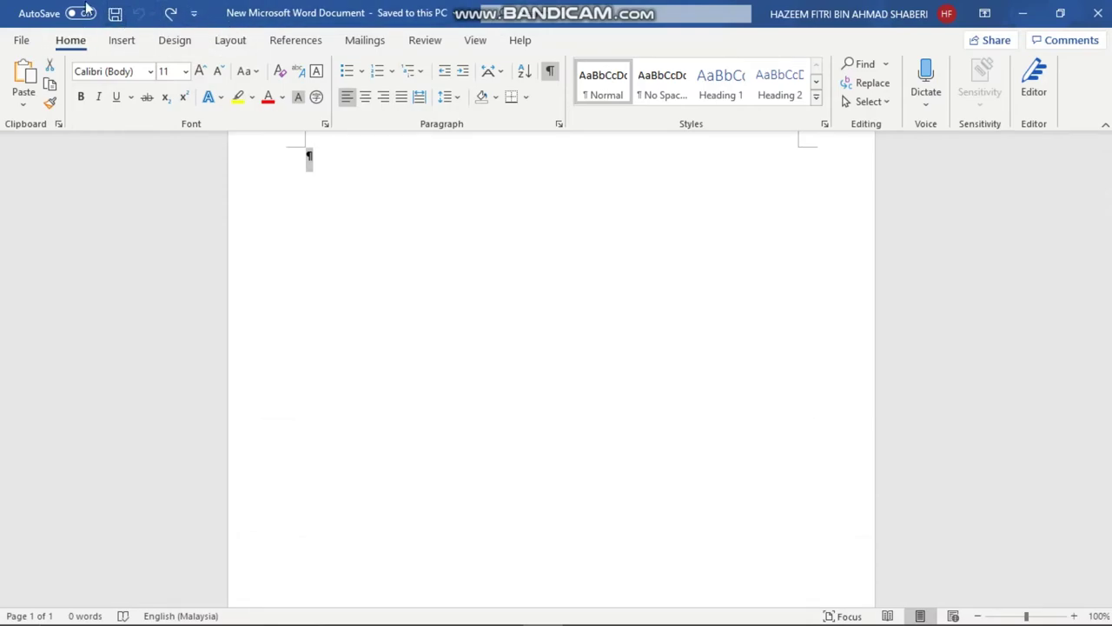
pyautogui.click(304, 166)
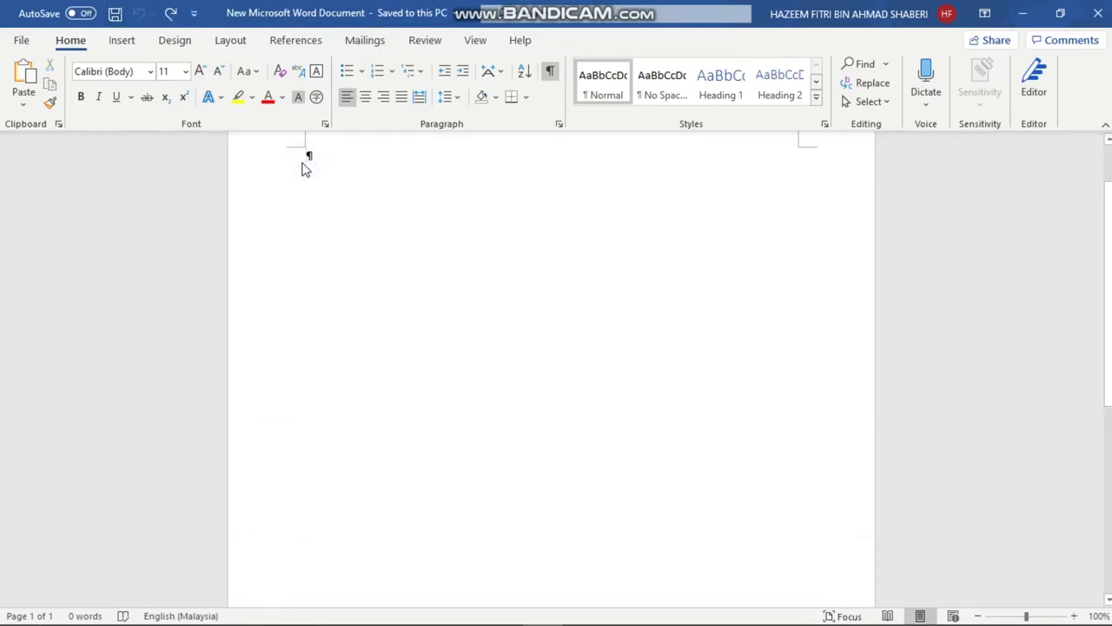
pyautogui.hotkey('ctrl', 'Return')
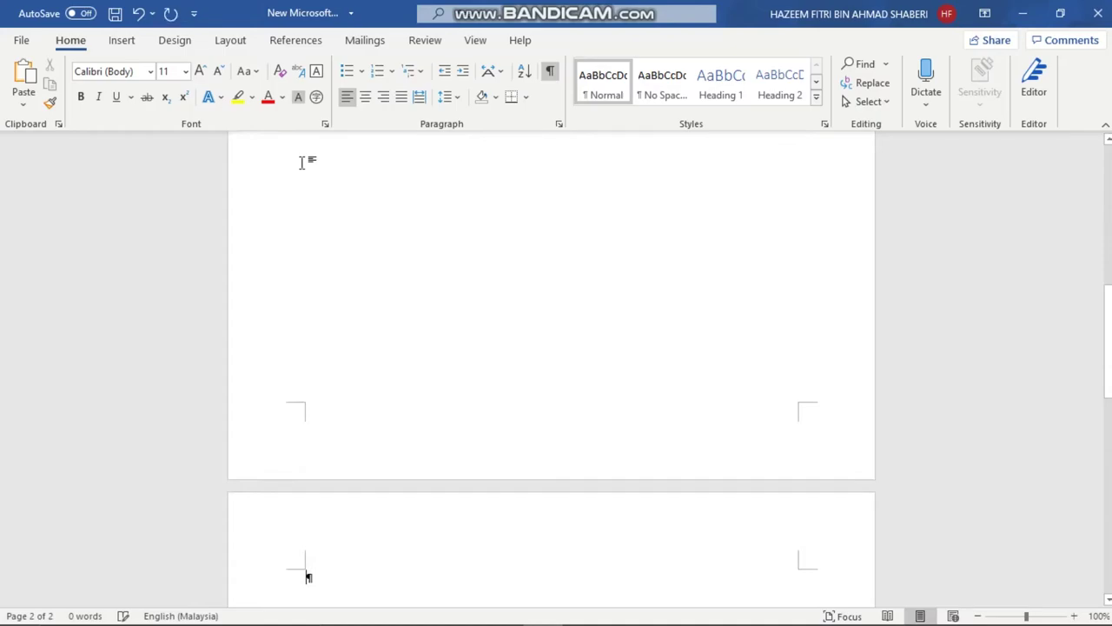
pyautogui.hotkey('ctrl', 's')
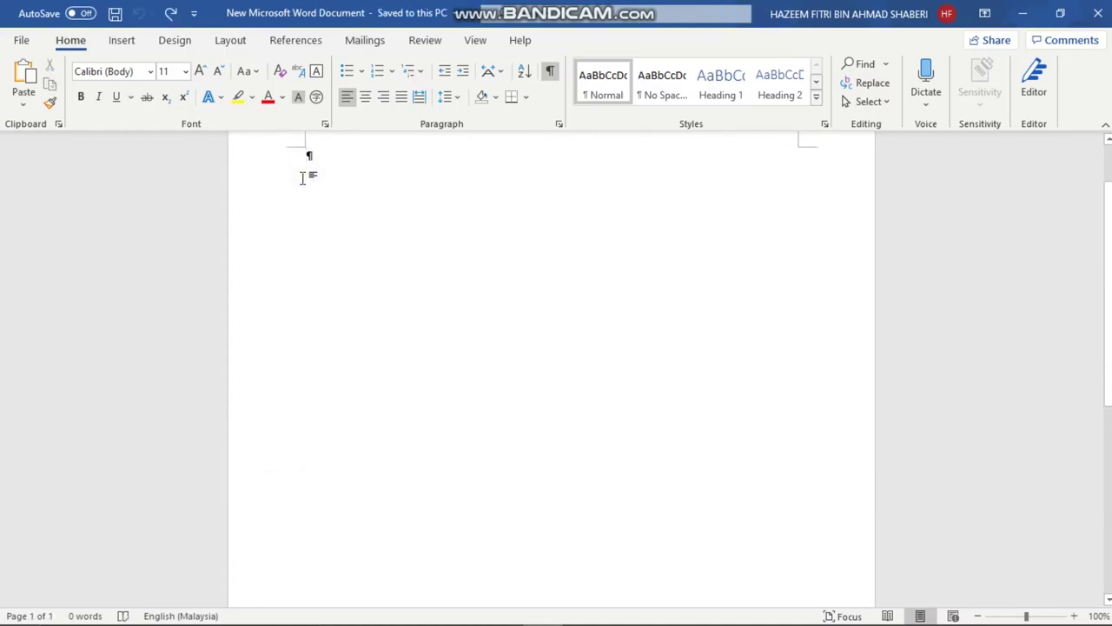
pyautogui.doubleClick(309, 161)
pyautogui.click(304, 162)
pyautogui.scroll(1, 305, 188)
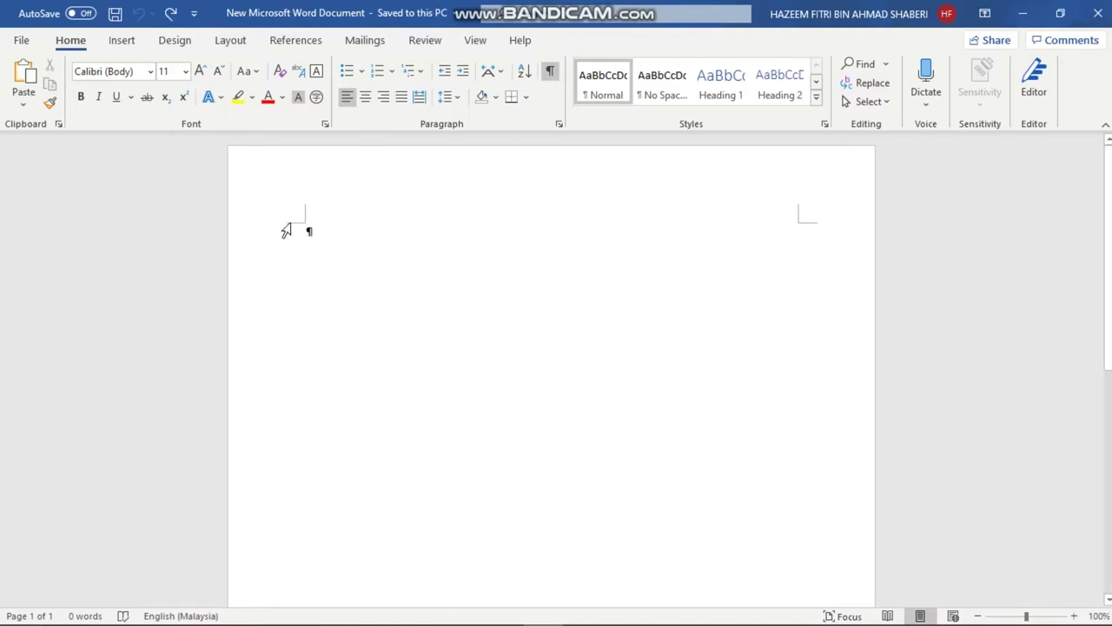
# Step: Insert a Next Page section break to start a second section
pyautogui.press('alt')
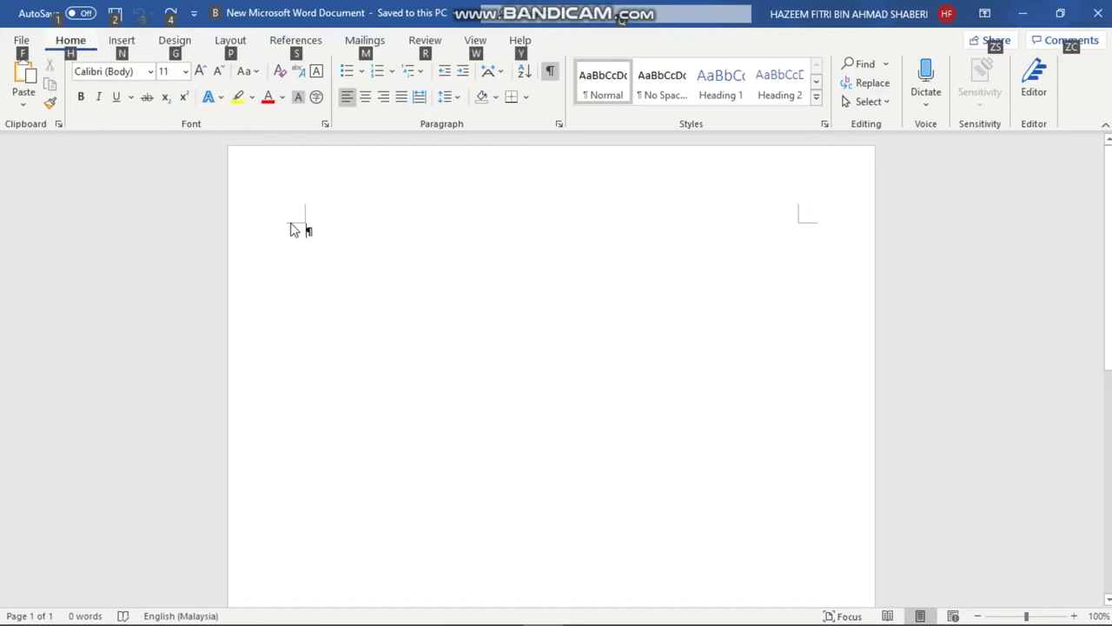
pyautogui.press('p')
pyautogui.press('b')
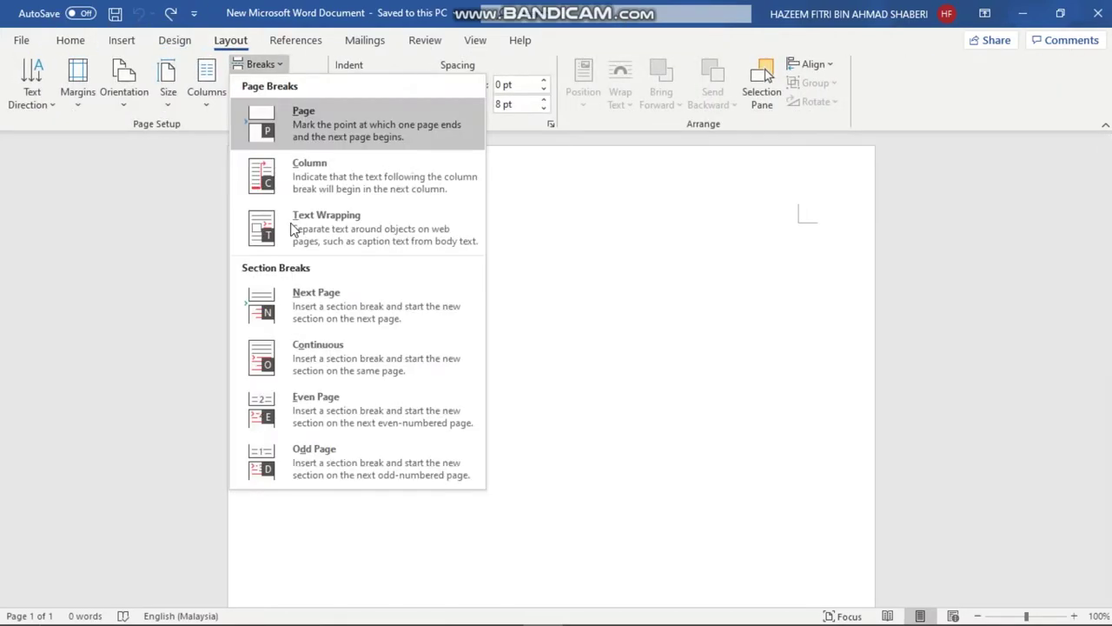
pyautogui.press('Return')
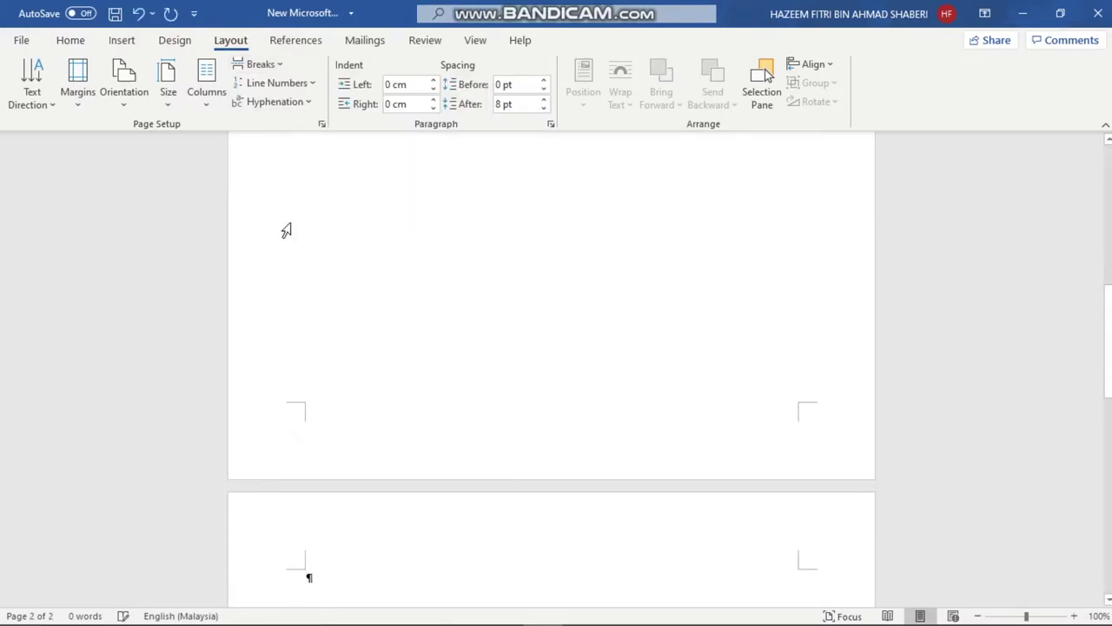
# Step: Open the page 1 footer, then close header and footer editing
pyautogui.doubleClick(746, 414)
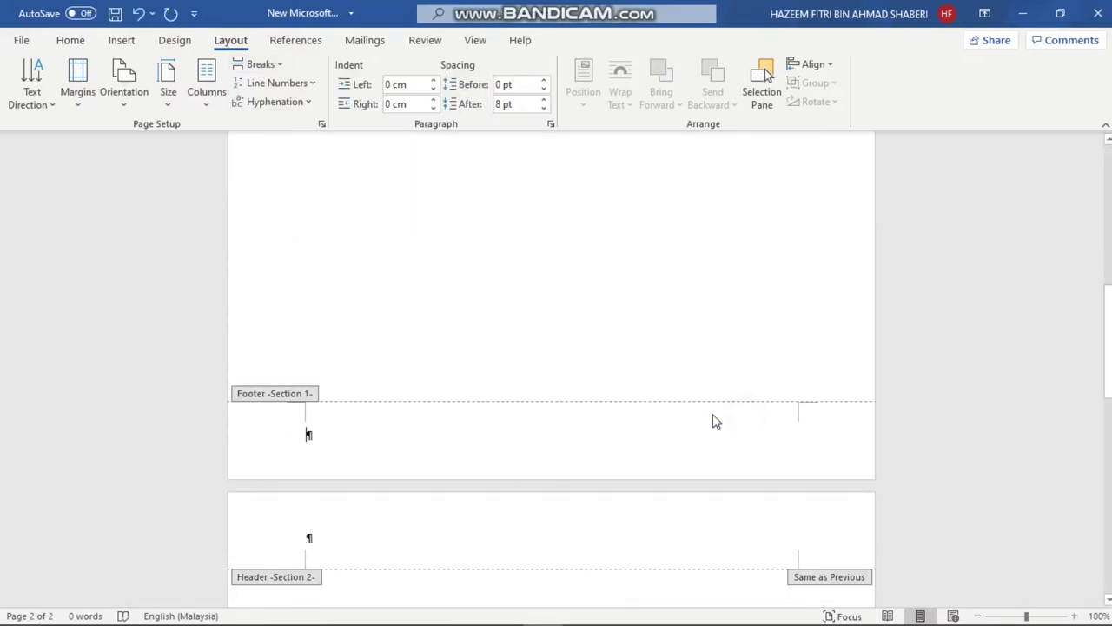
pyautogui.moveTo(1107, 361)
pyautogui.mouseDown()
pyautogui.moveTo(1106, 512)
pyautogui.moveTo(1107, 417)
pyautogui.mouseUp()
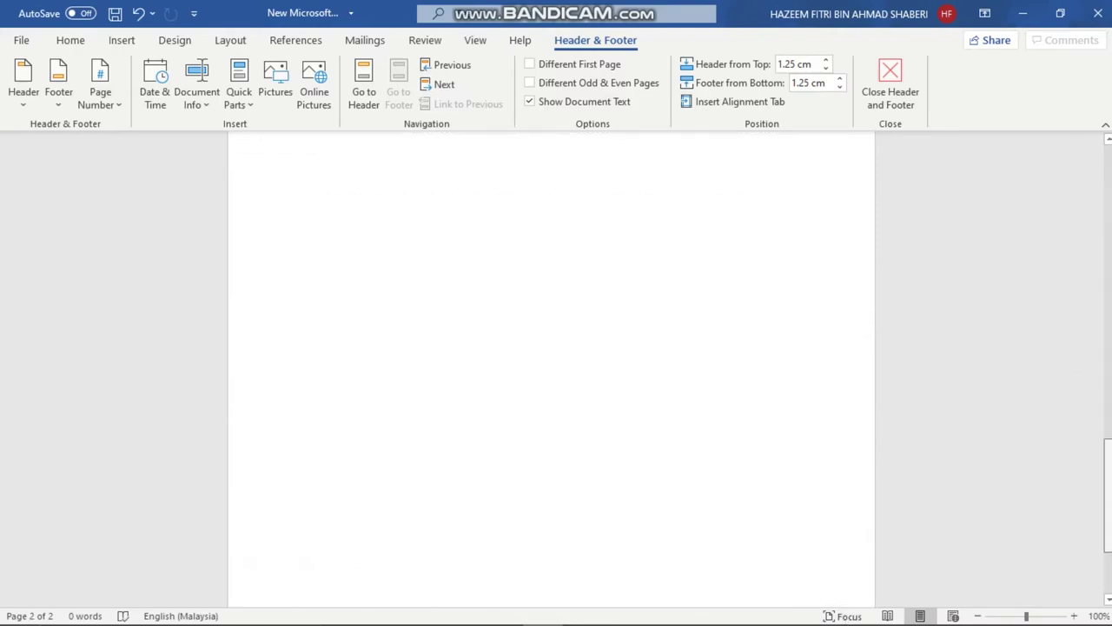
pyautogui.doubleClick(386, 318)
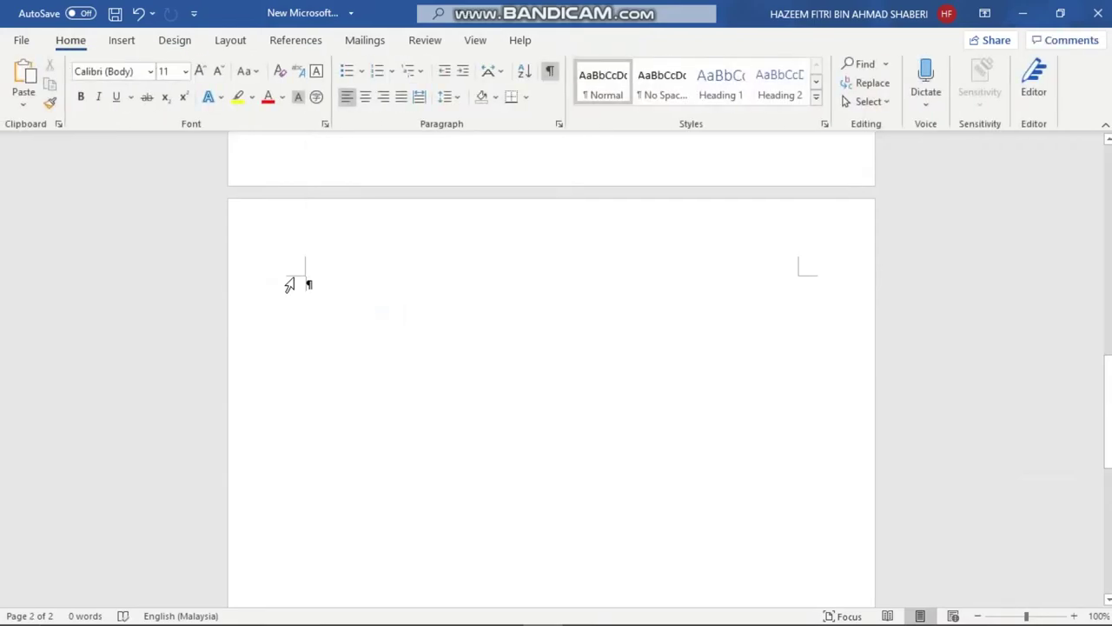
pyautogui.press('alt')
# Step: Add another new-page section break to create a third page
pyautogui.press('p')
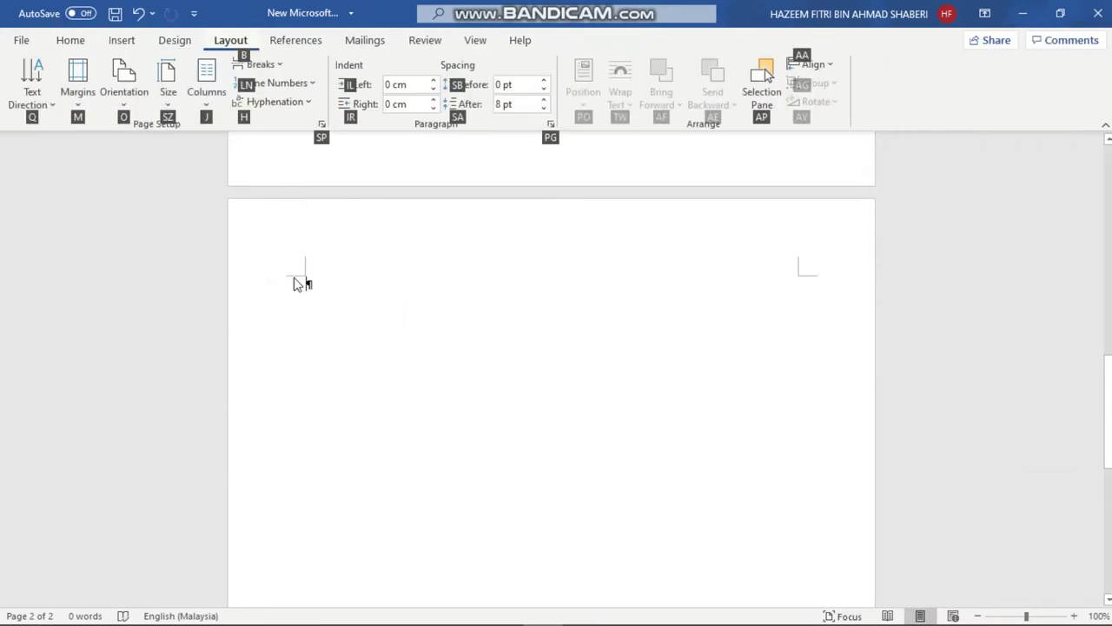
pyautogui.press('b')
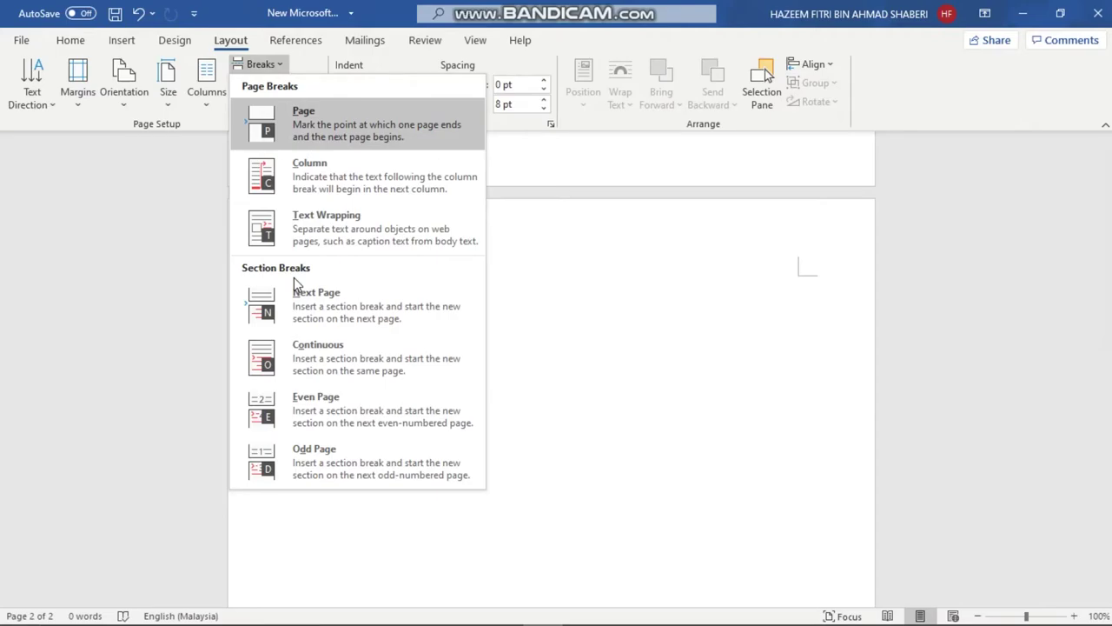
pyautogui.press('p')
pyautogui.moveTo(1108, 424); pyautogui.dragTo(1108, 547)
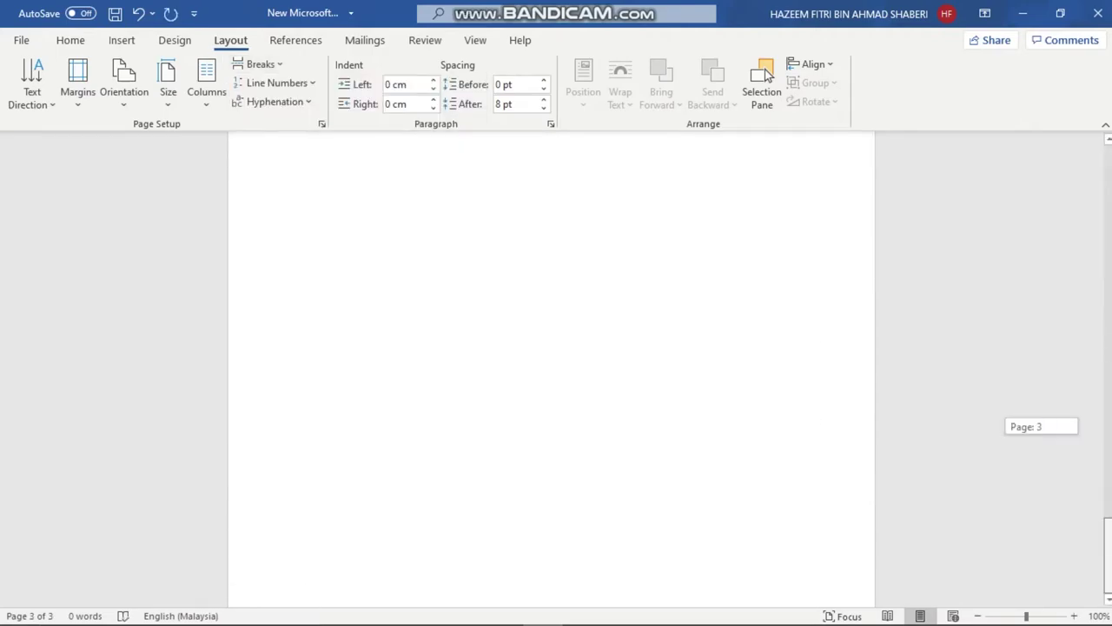
# Step: Open the page 3 footer, then close header and footer editing
pyautogui.doubleClick(540, 582)
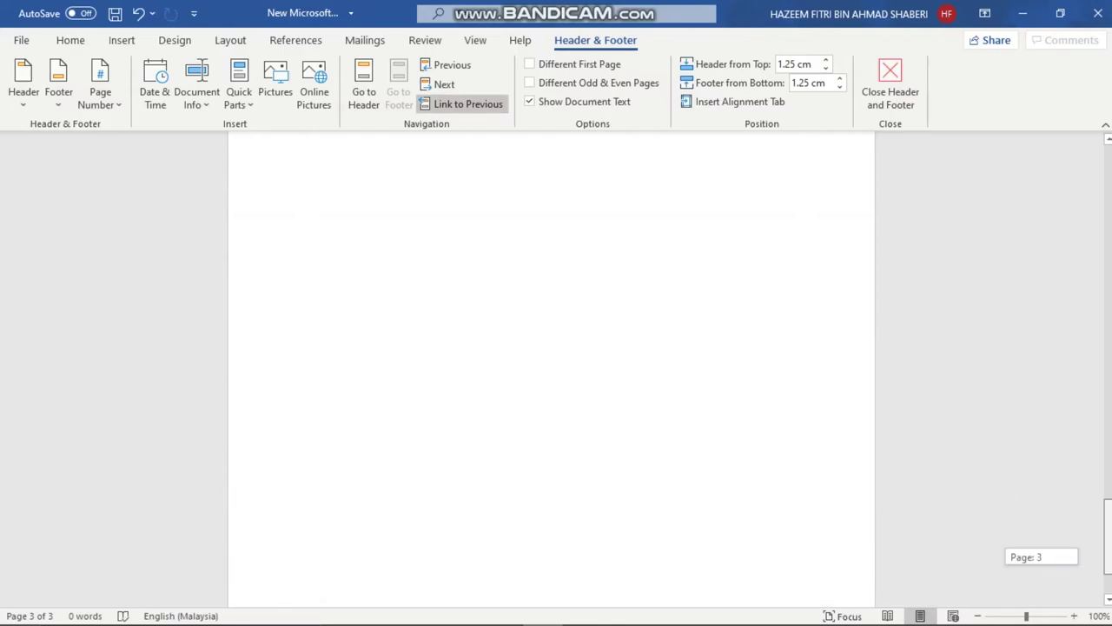
pyautogui.moveTo(1108, 556); pyautogui.dragTo(1108, 205)
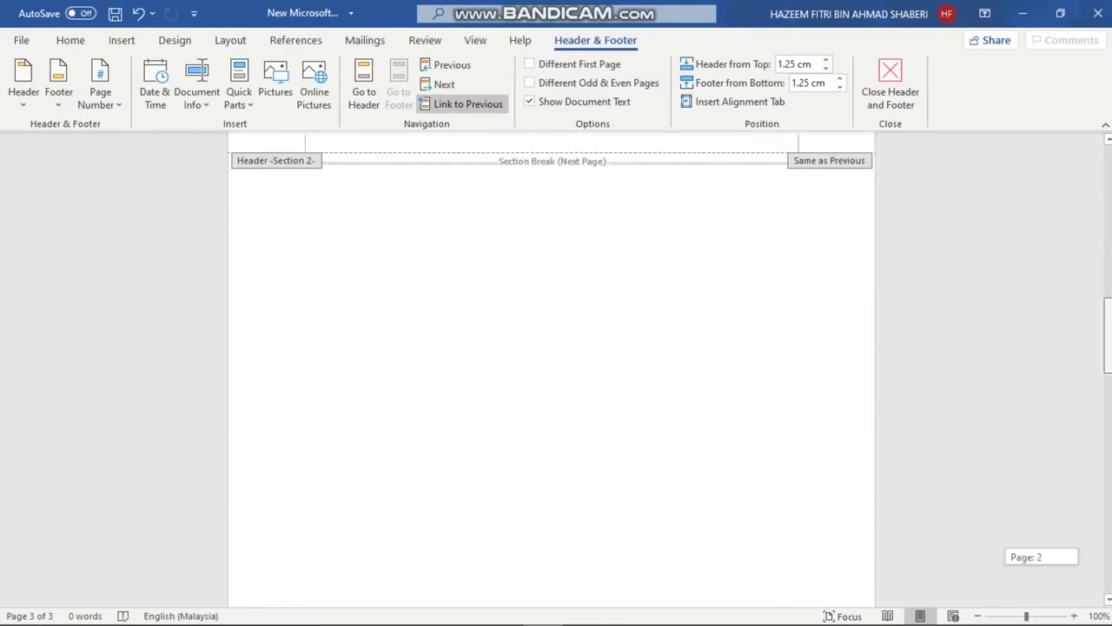
pyautogui.scroll(-1, 308, 206)
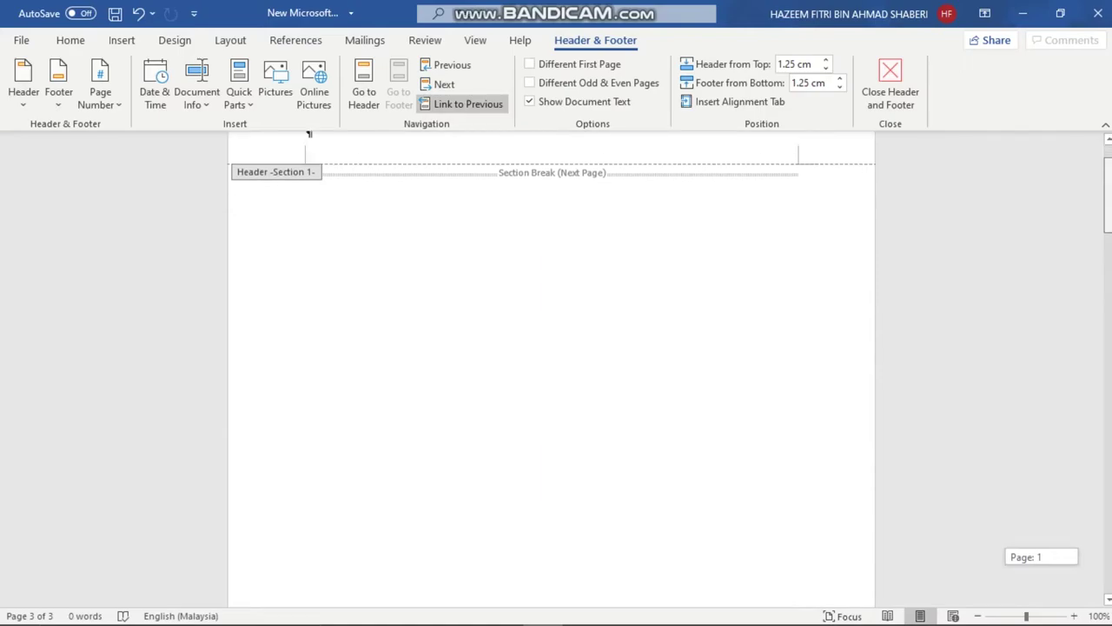
pyautogui.doubleClick(484, 221)
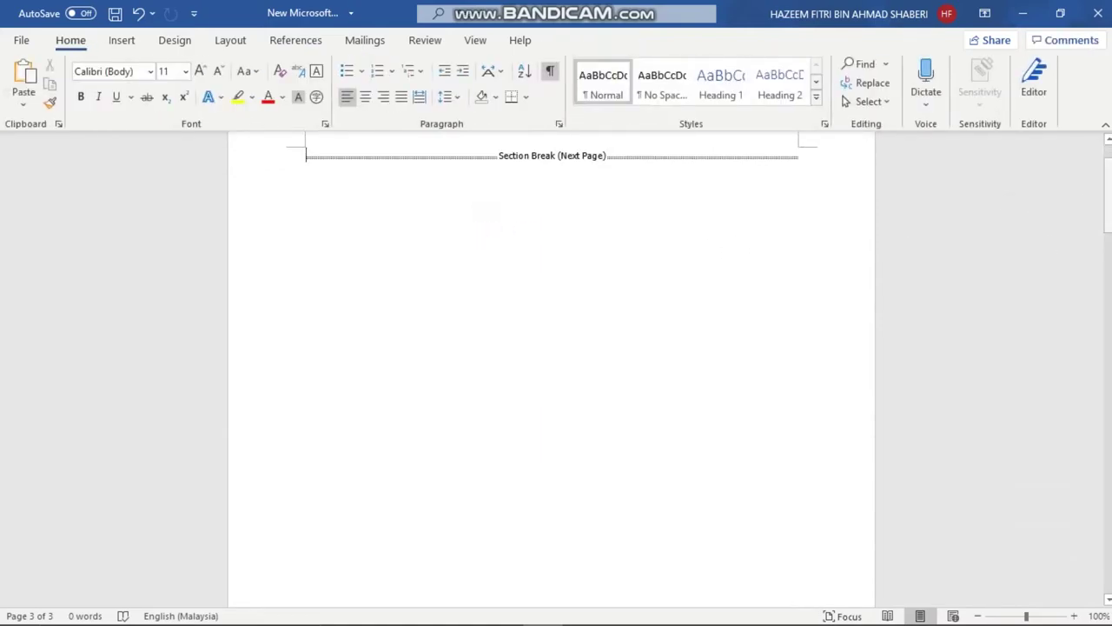
# Step: Scroll back up and open the footer at the bottom of page 1
pyautogui.moveTo(1108, 200); pyautogui.dragTo(1108, 187)
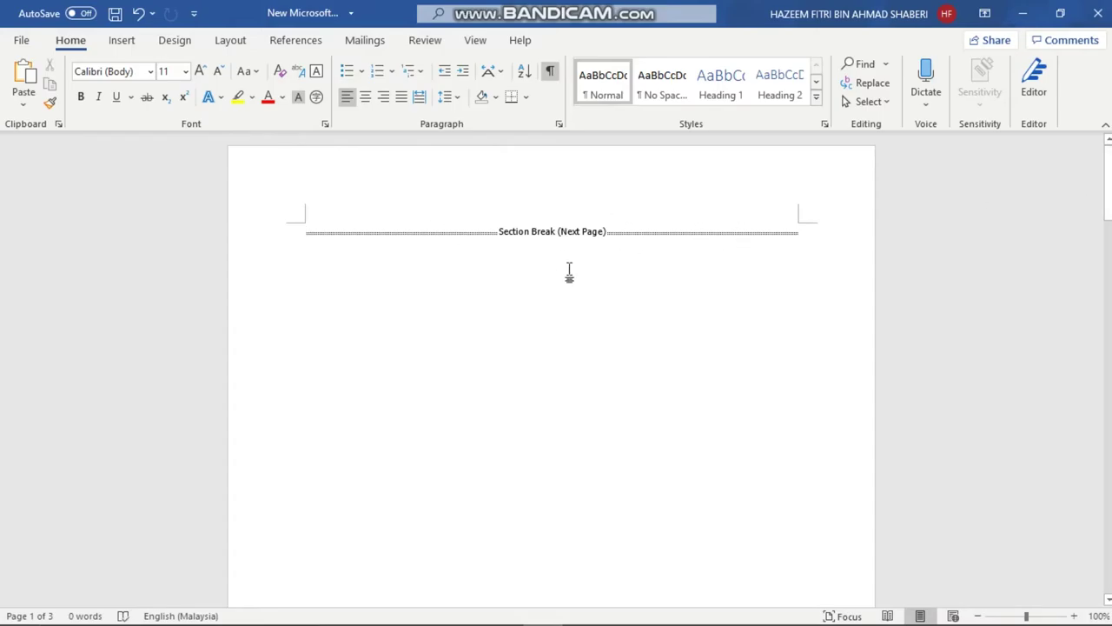
pyautogui.moveTo(1106, 179); pyautogui.dragTo(1077, 241)
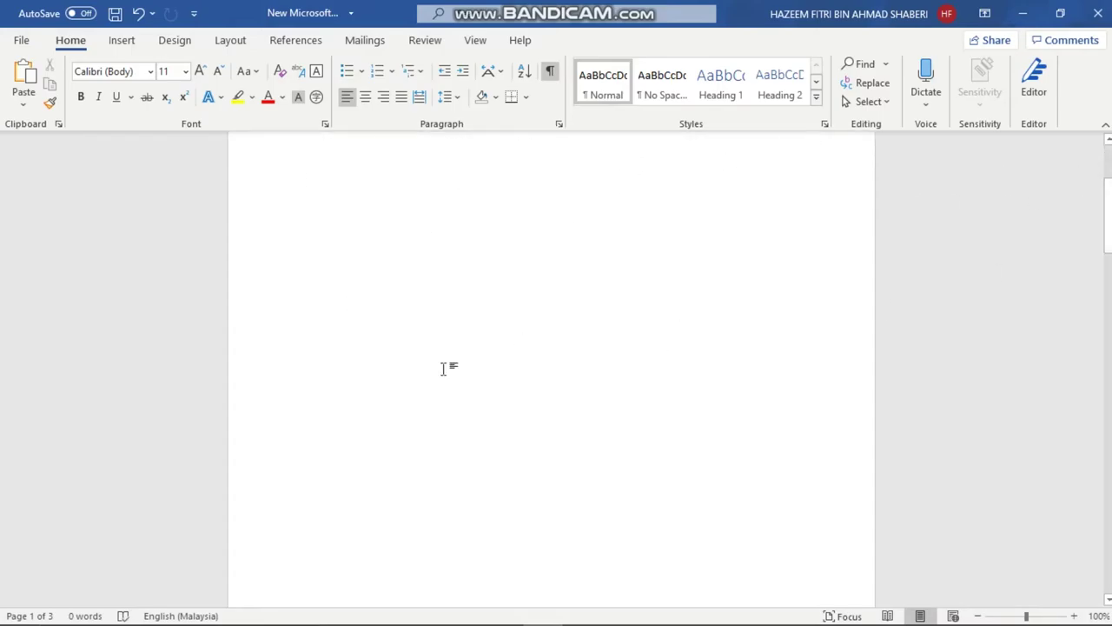
pyautogui.moveTo(1107, 216); pyautogui.dragTo(1107, 350)
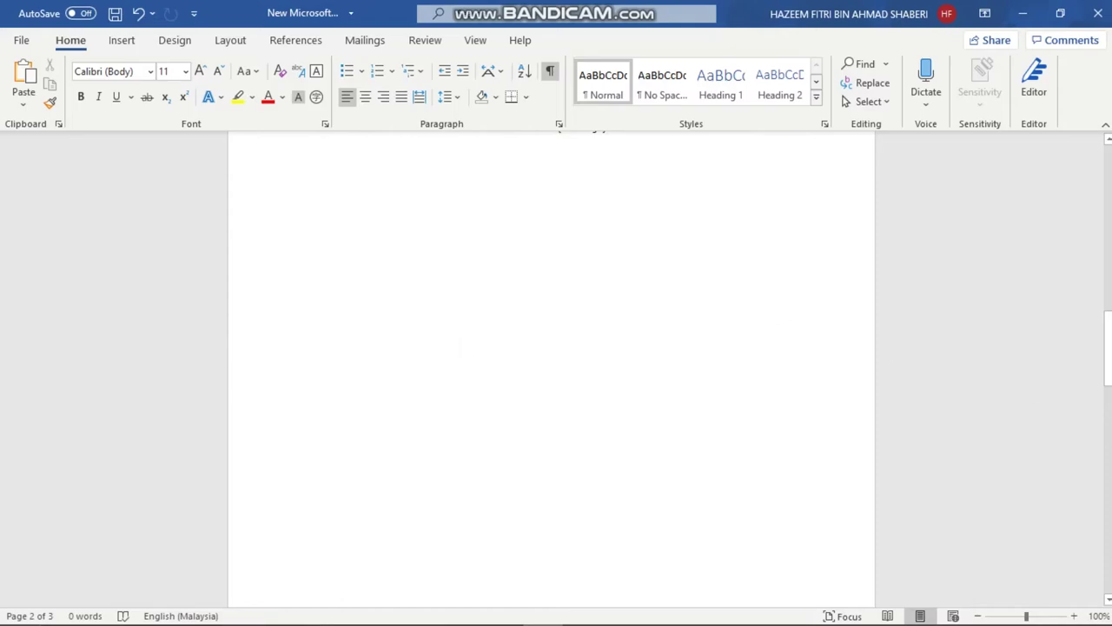
pyautogui.moveTo(1109, 348); pyautogui.dragTo(1108, 513)
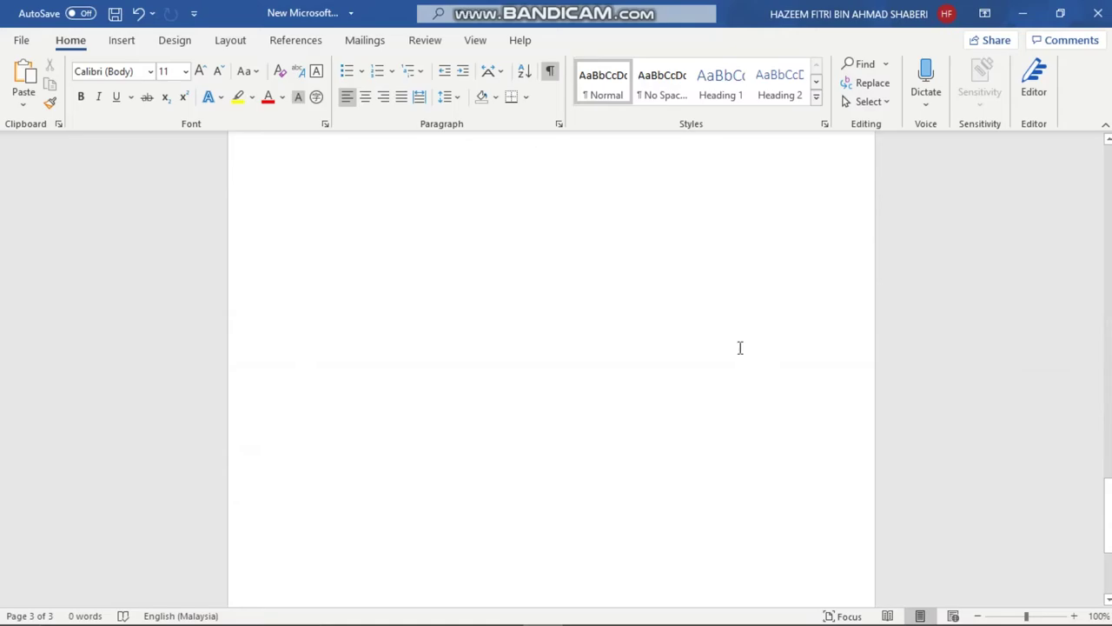
pyautogui.moveTo(1108, 512); pyautogui.dragTo(1108, 200)
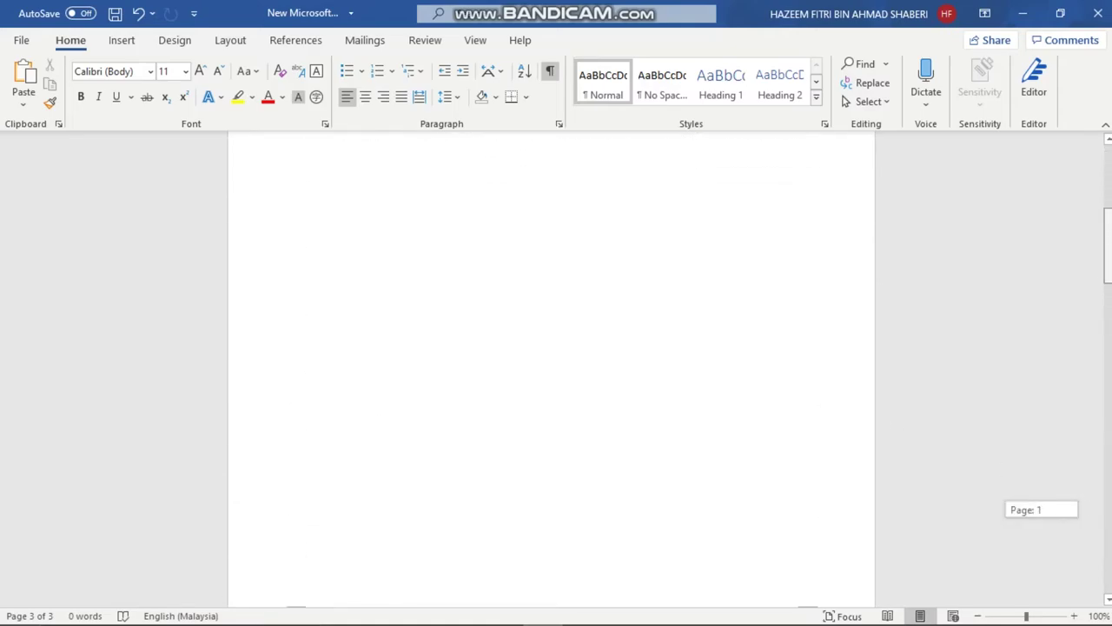
pyautogui.moveTo(1108, 200); pyautogui.dragTo(1108, 260)
pyautogui.doubleClick(521, 513)
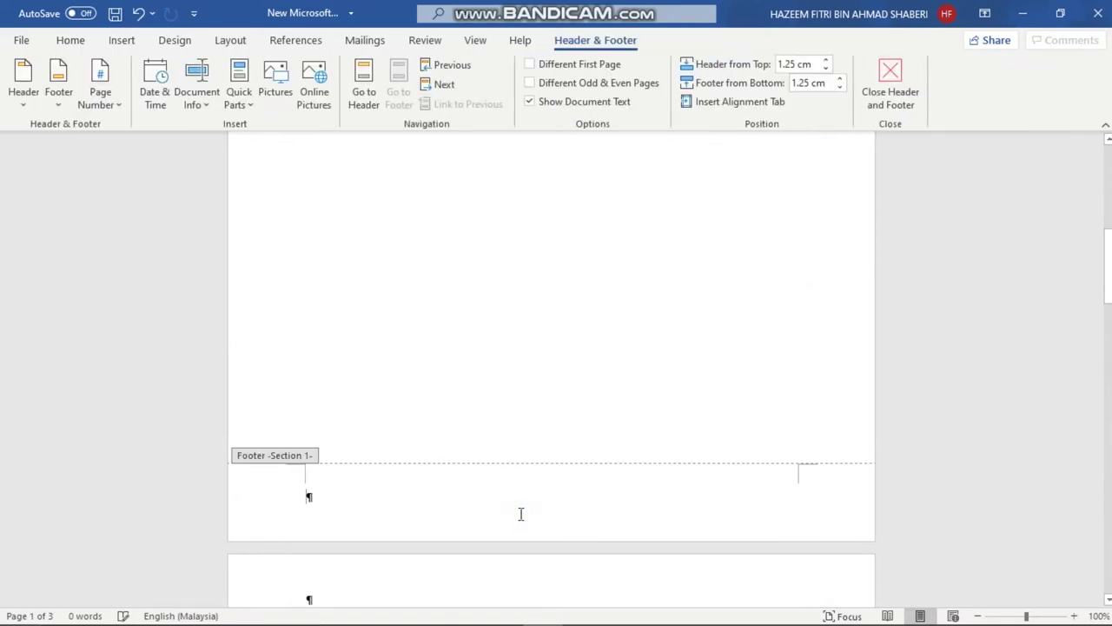
# Step: Set Section 1's page number format to start at 1
pyautogui.click(109, 97)
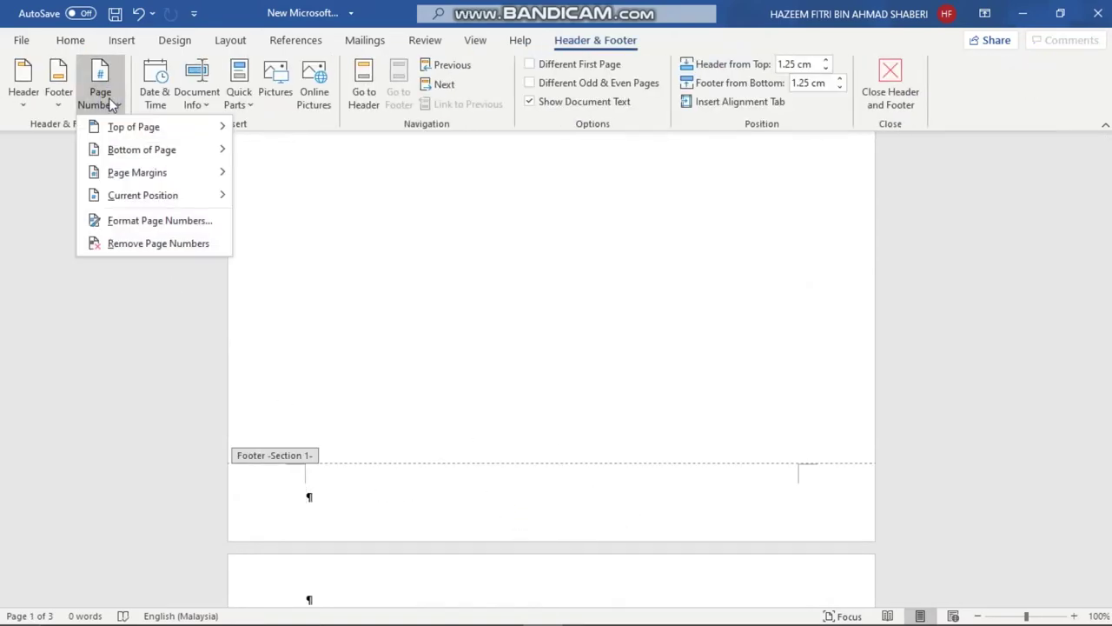
pyautogui.click(184, 222)
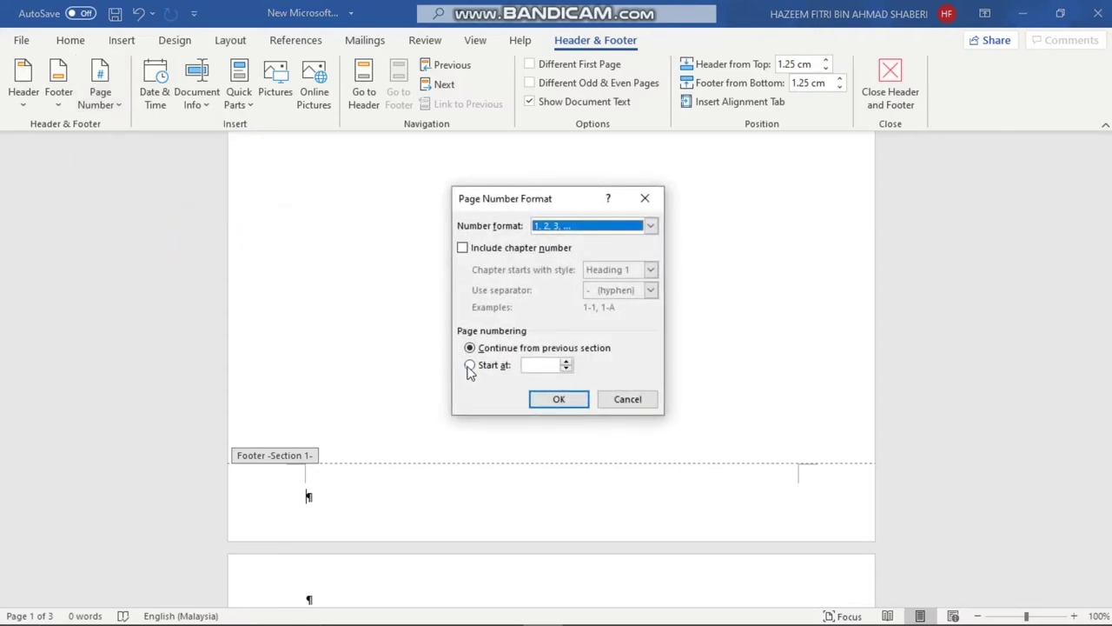
pyautogui.click(469, 365)
pyautogui.click(554, 399)
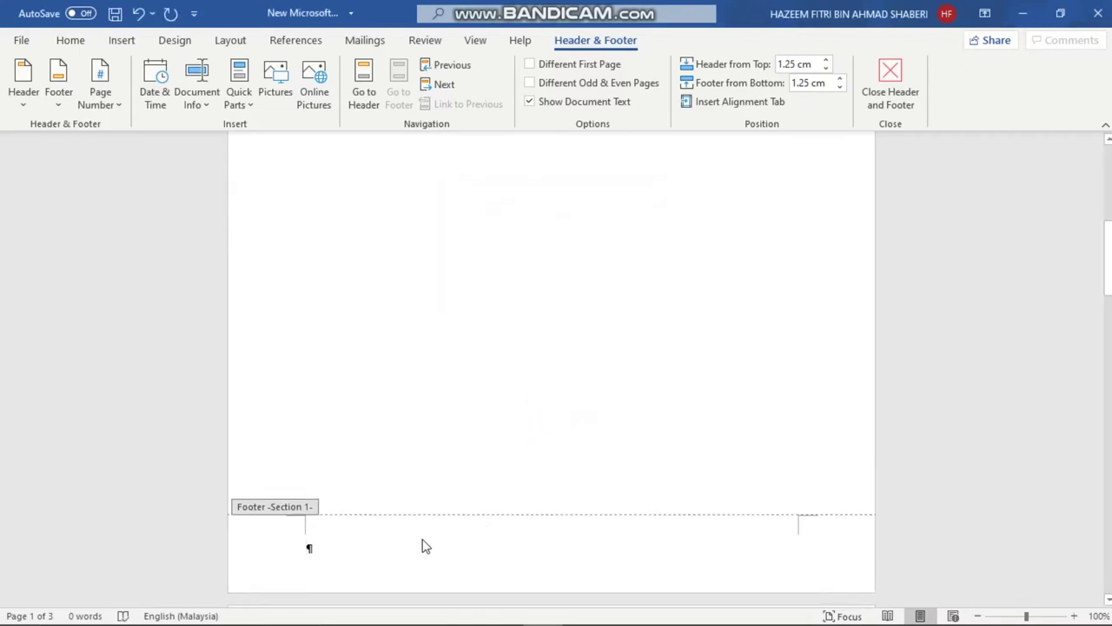
# Step: Add a Plain Number 2 bottom-of-page number and set a different first-page footer
pyautogui.click(109, 104)
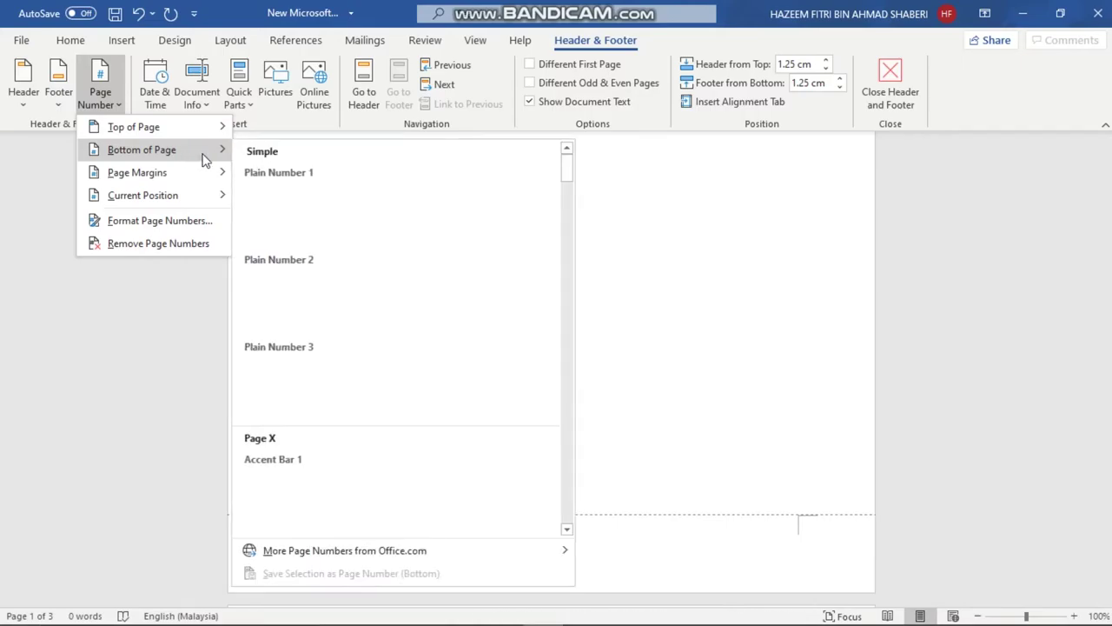
pyautogui.click(392, 285)
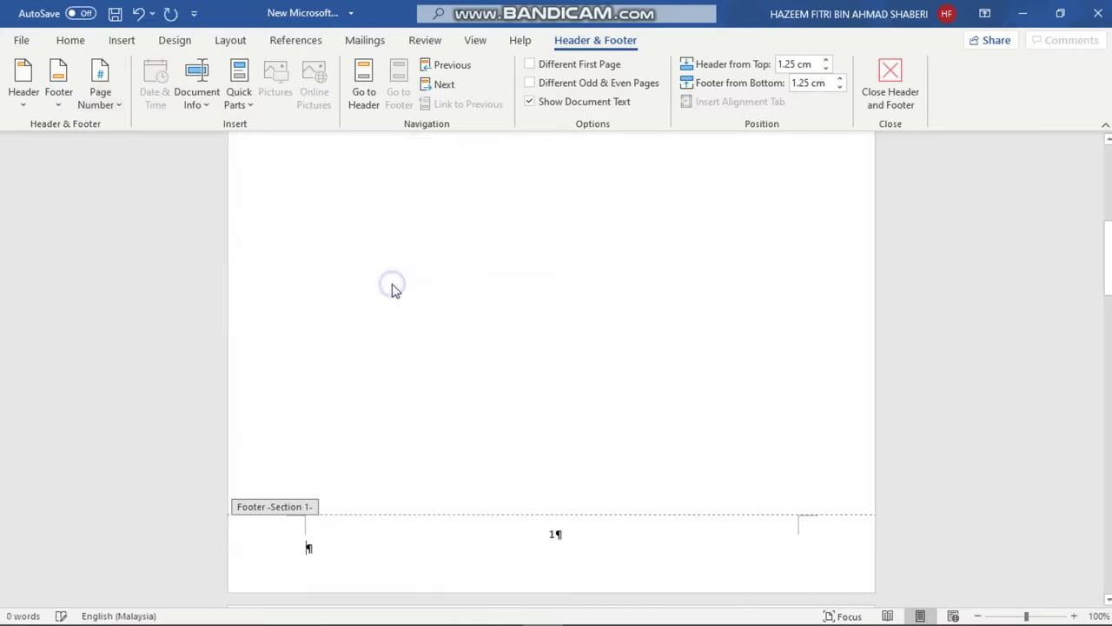
pyautogui.doubleClick(548, 534)
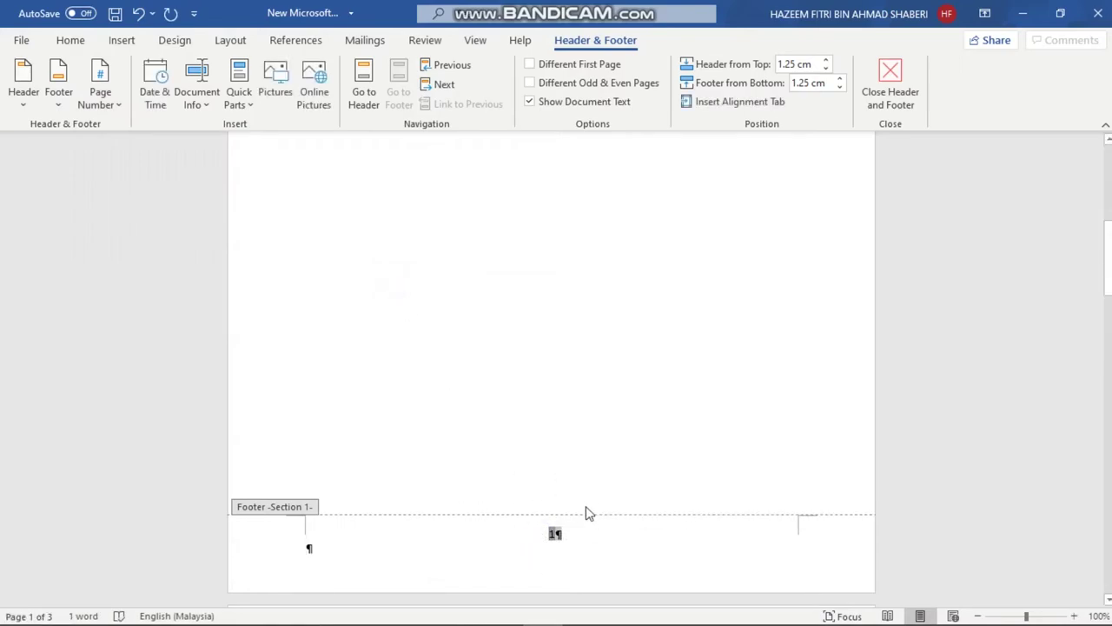
pyautogui.click(536, 70)
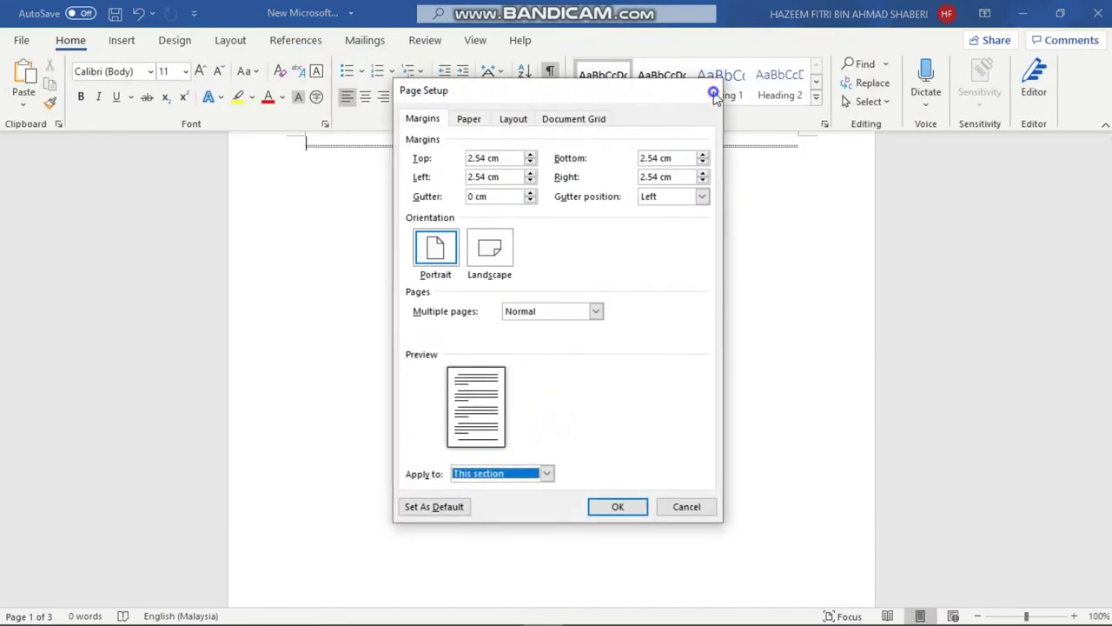
pyautogui.click(713, 91)
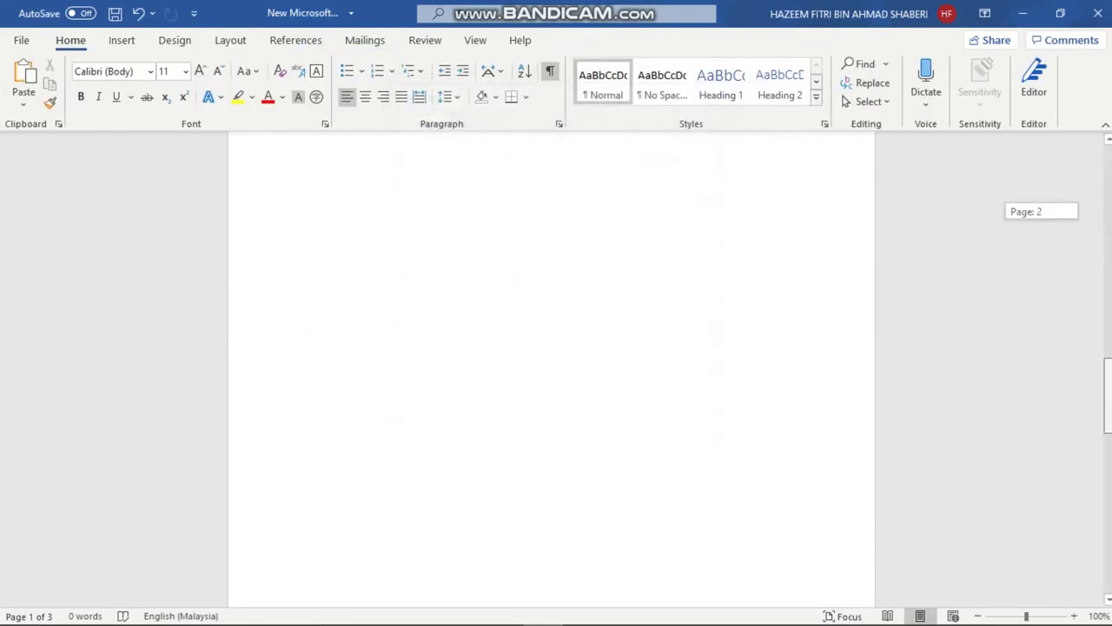
# Step: In the page 2 footer, set numbering to i, ii, iii starting at i, then close the footer
pyautogui.scroll(-3, 556, 440)
pyautogui.doubleClick(555, 429)
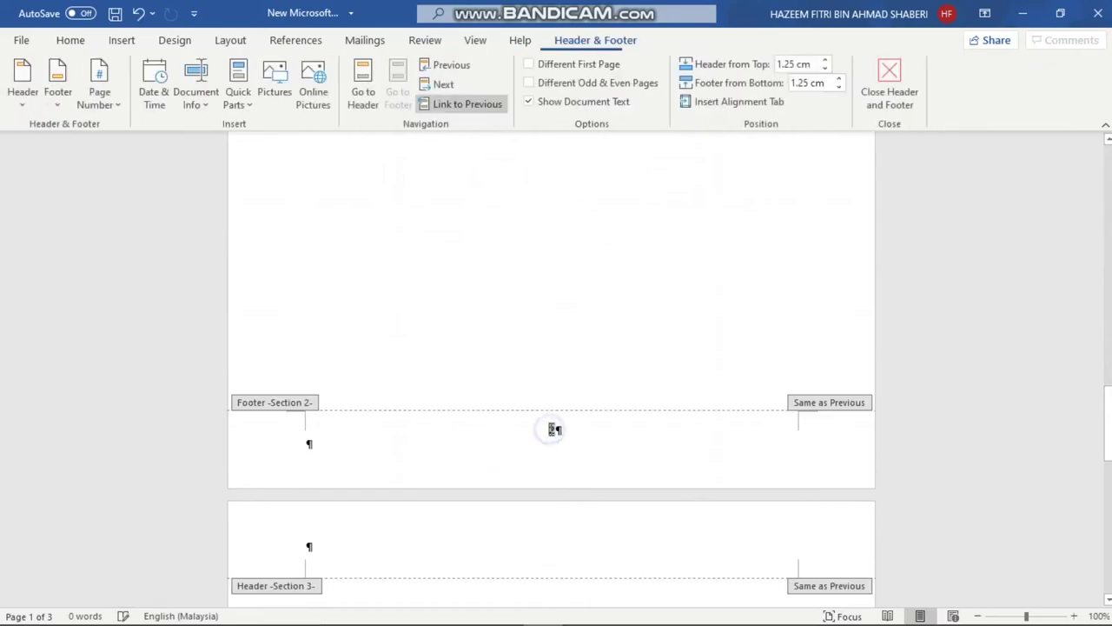
pyautogui.doubleClick(555, 431)
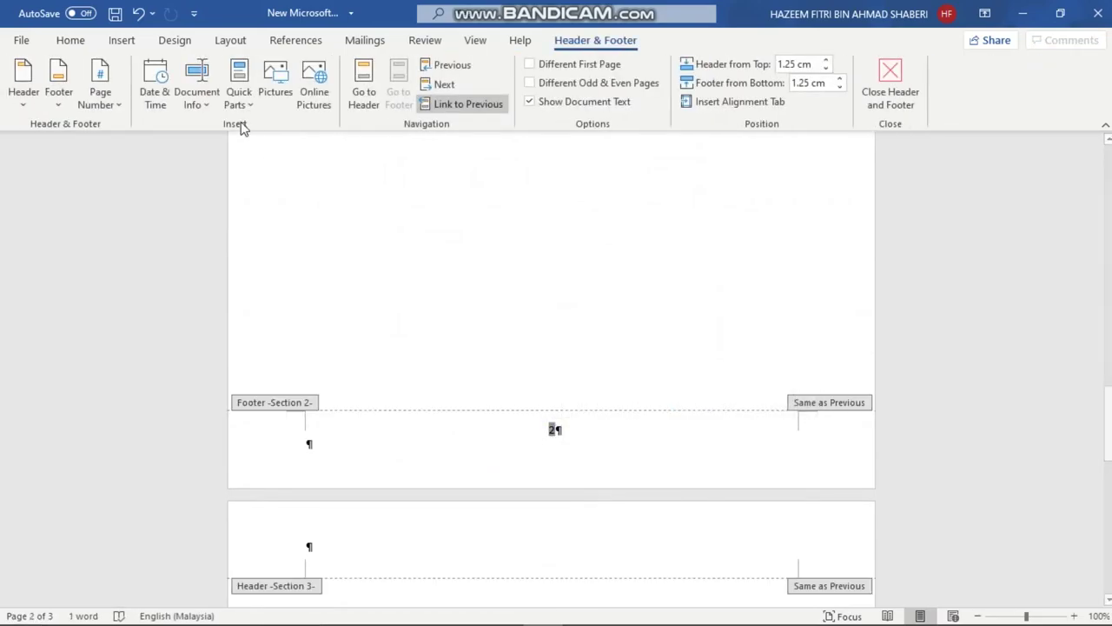
pyautogui.click(110, 103)
pyautogui.click(179, 218)
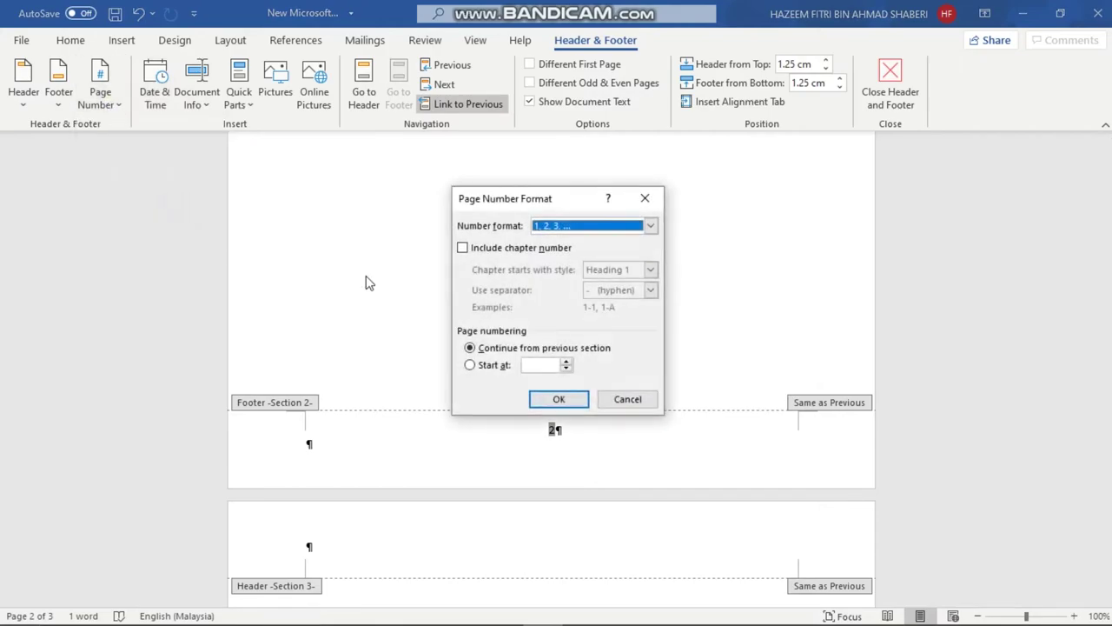
pyautogui.click(650, 225)
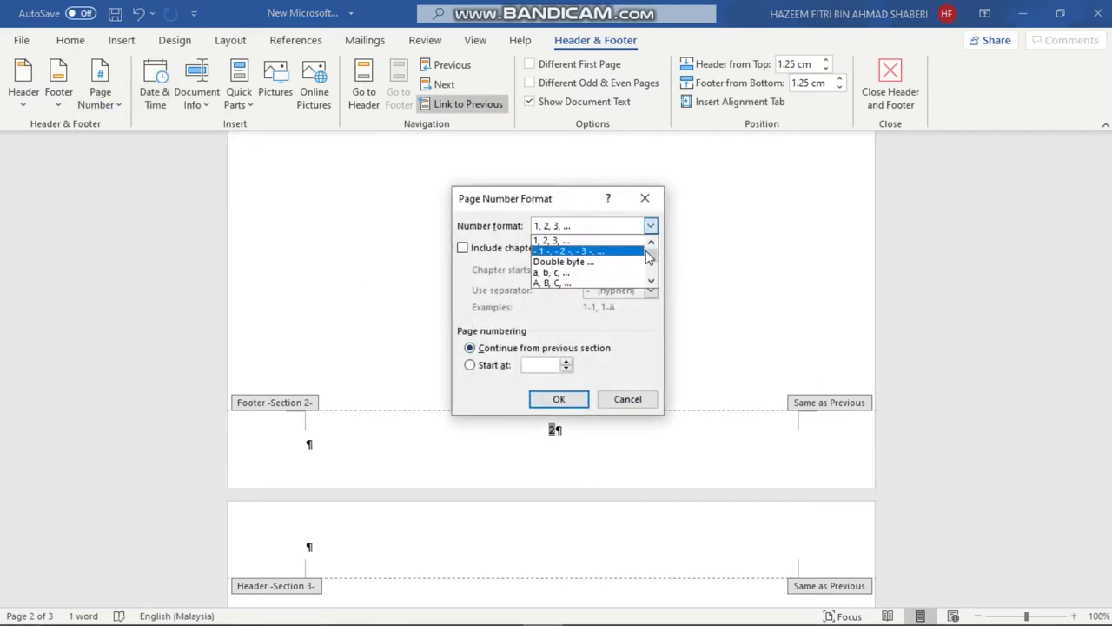
pyautogui.moveTo(648, 257); pyautogui.dragTo(647, 265)
pyautogui.click(572, 272)
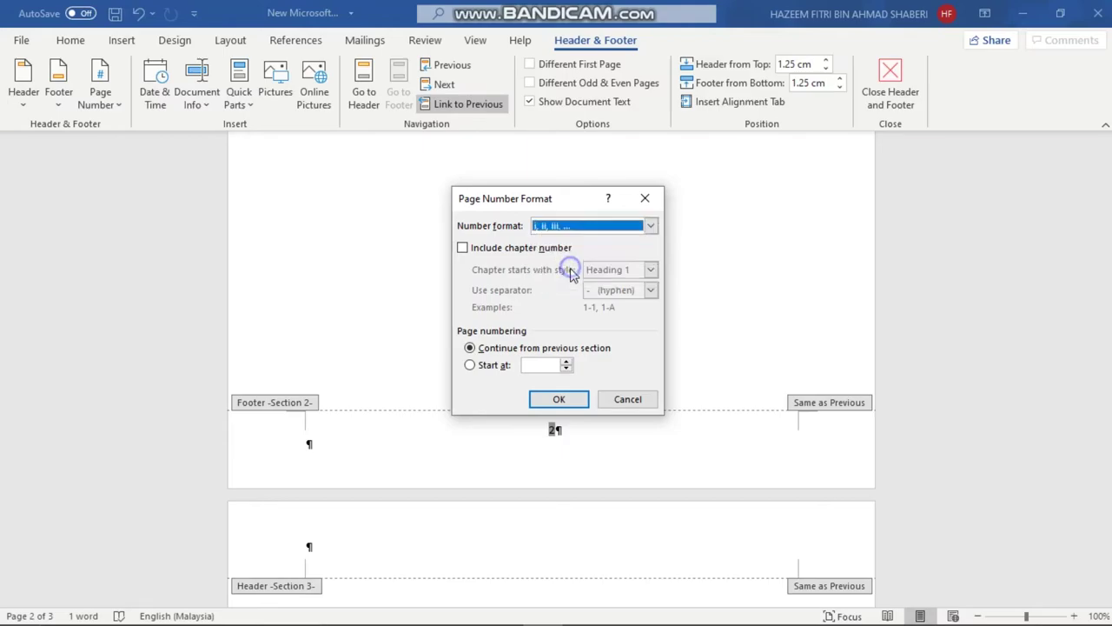
pyautogui.click(526, 363)
pyautogui.click(526, 363)
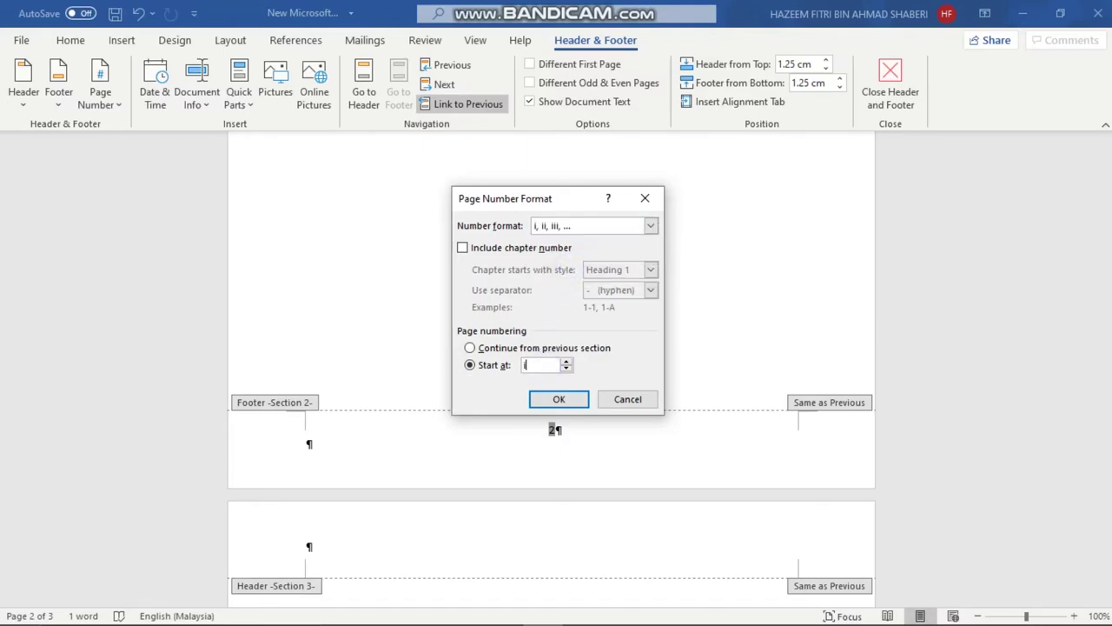
pyautogui.click(559, 399)
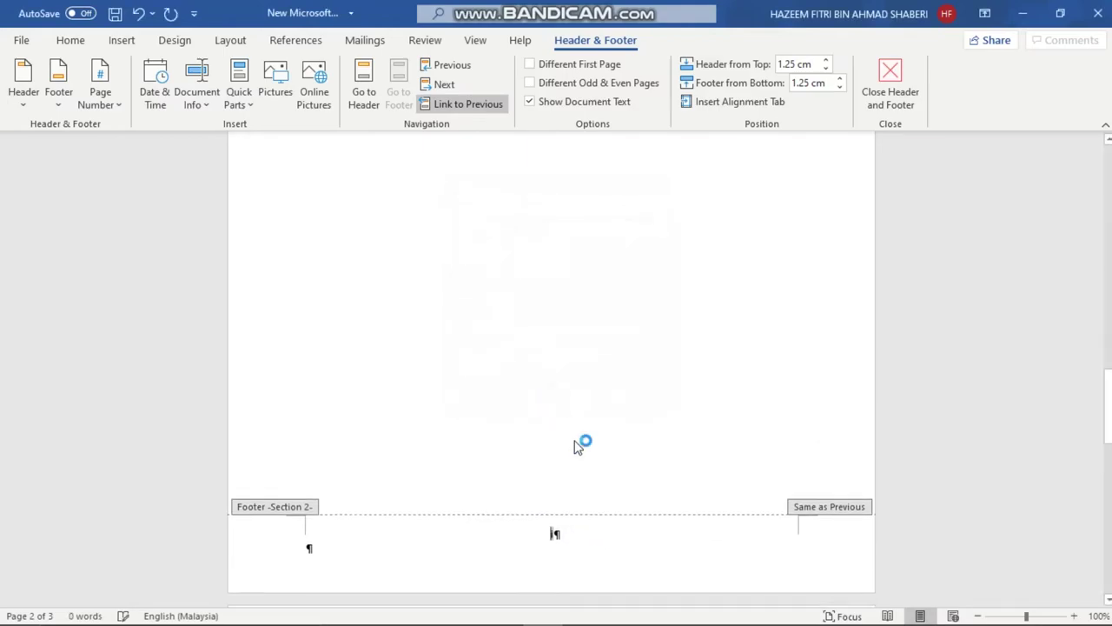
pyautogui.doubleClick(588, 448)
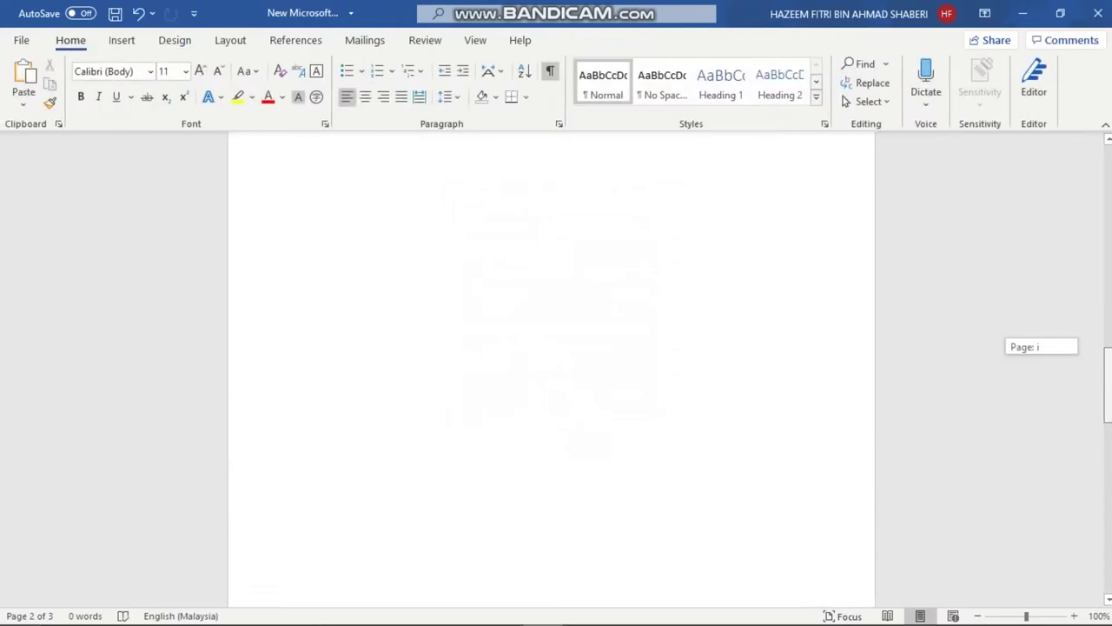
# Step: Open the Section 3 footer and set its page numbering to start at 1
pyautogui.scroll(-1, 546, 550)
pyautogui.scroll(-5, 546, 550)
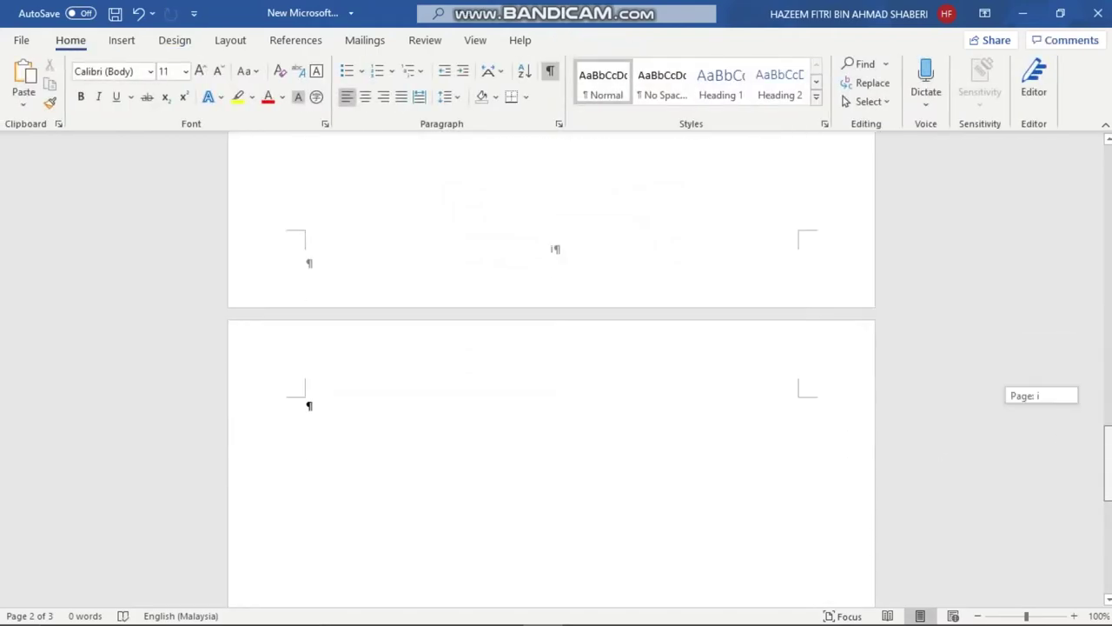
pyautogui.scroll(-4, 545, 549)
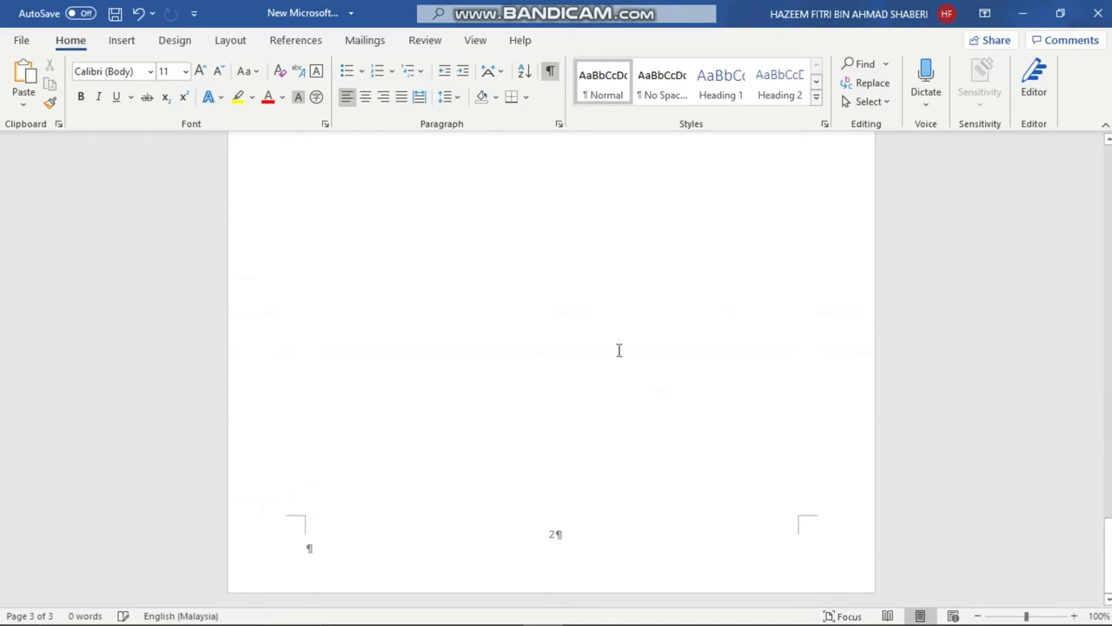
pyautogui.doubleClick(553, 533)
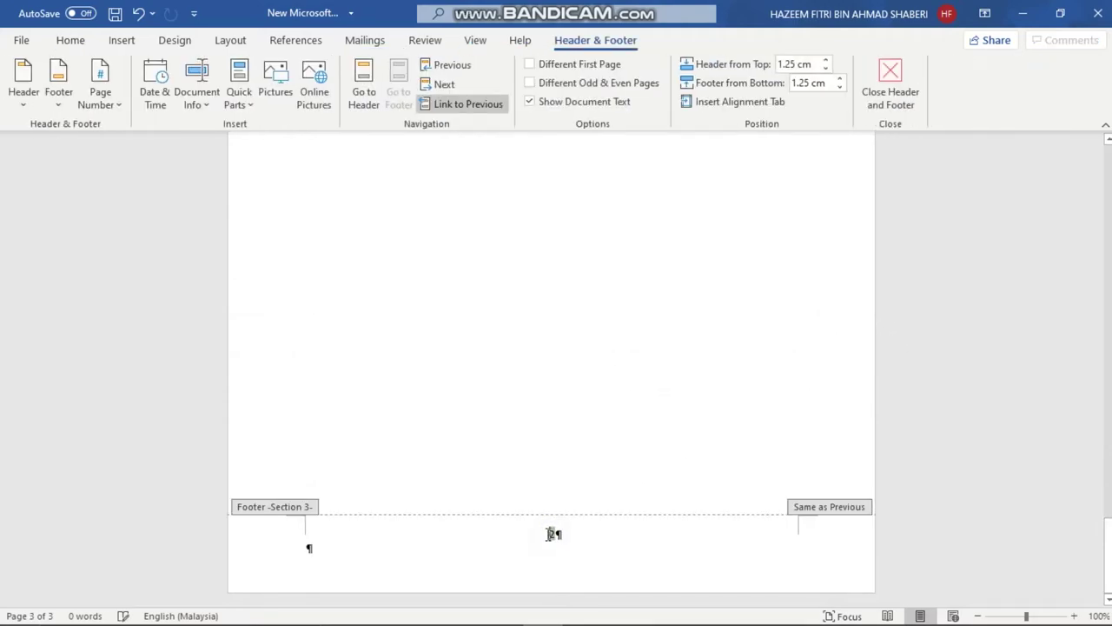
pyautogui.doubleClick(553, 534)
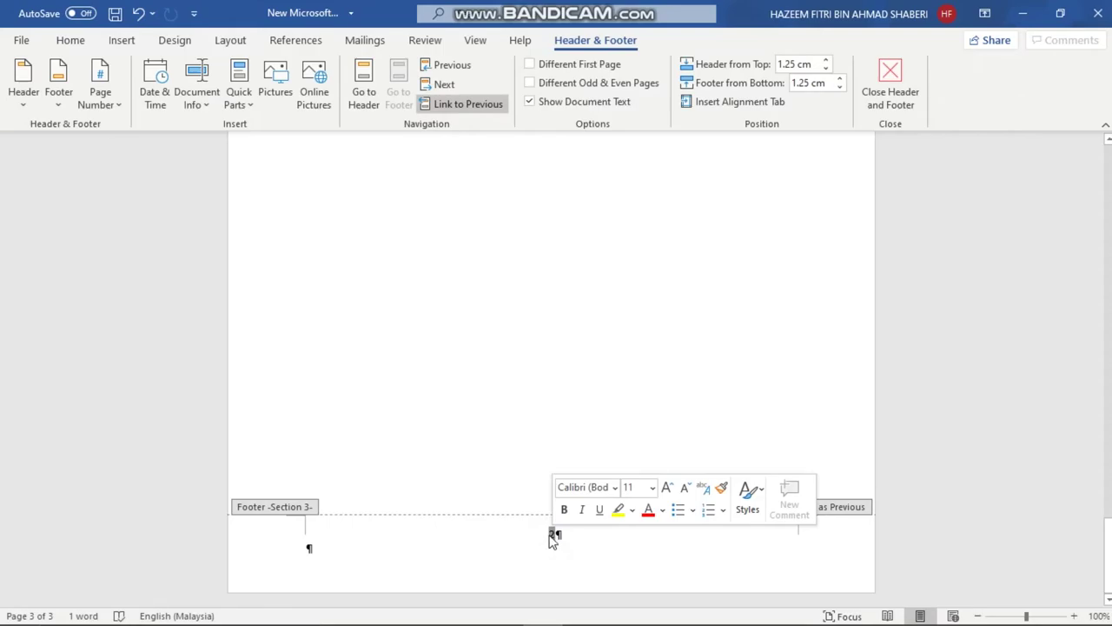
pyautogui.click(103, 94)
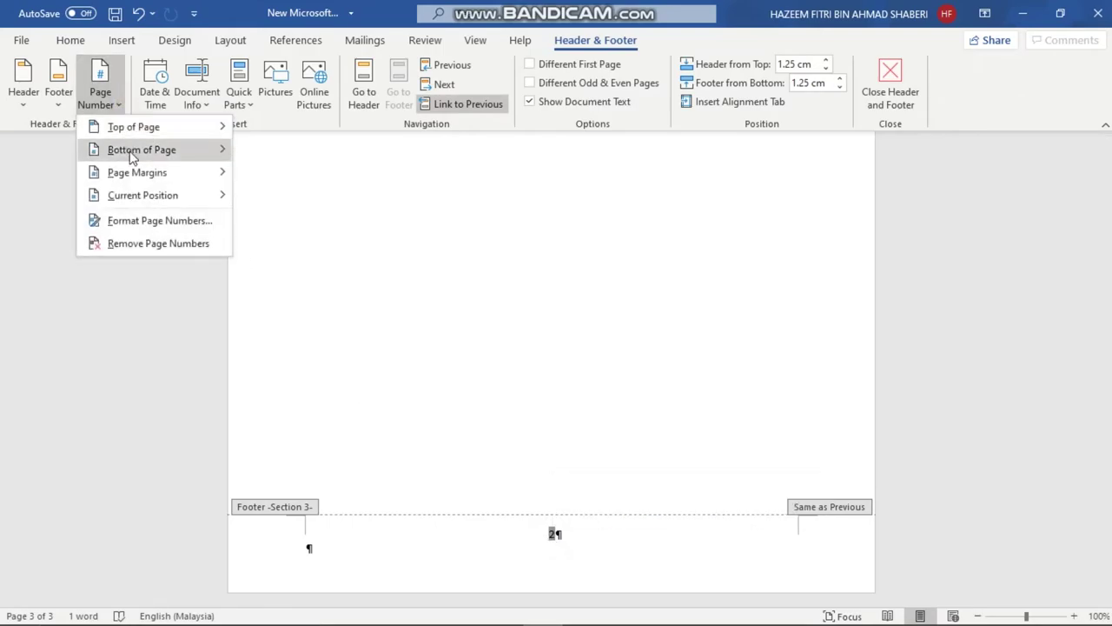
pyautogui.click(157, 221)
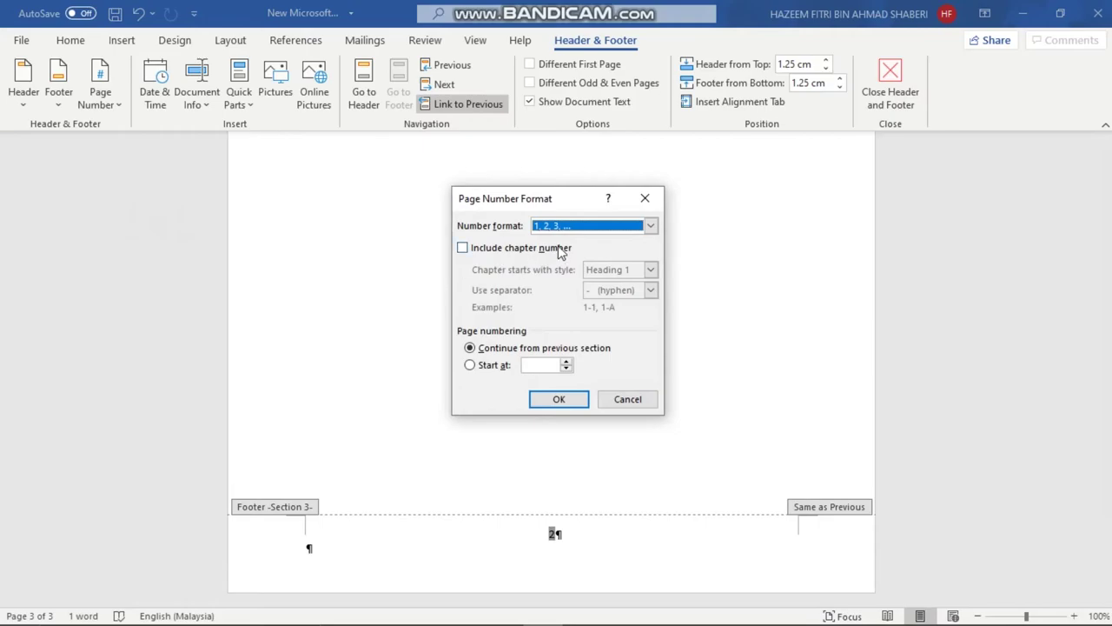
pyautogui.click(547, 365)
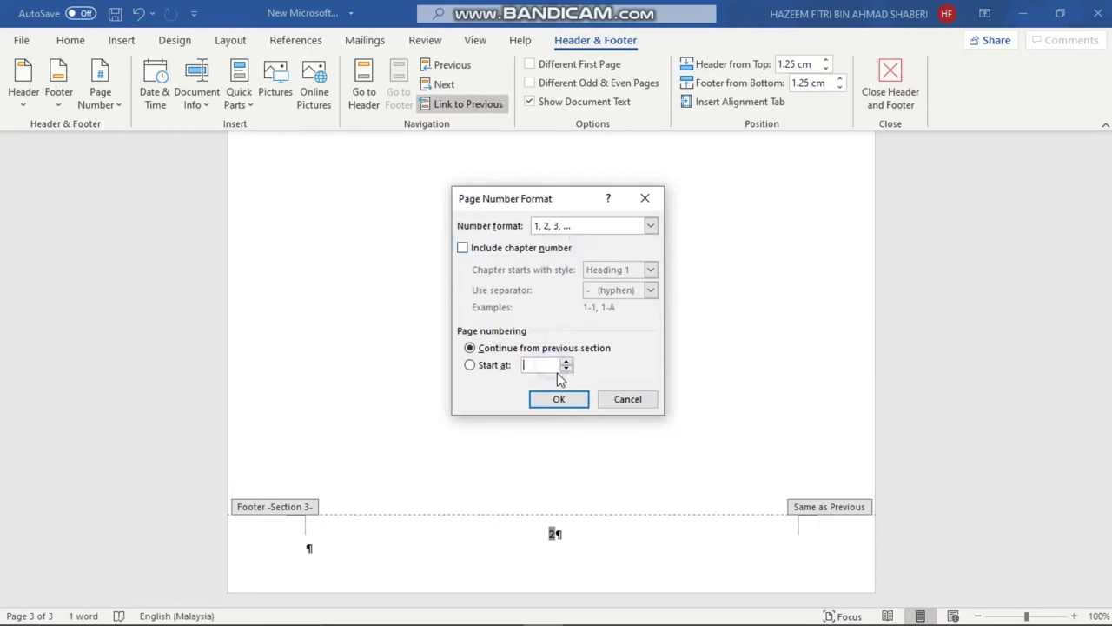
pyautogui.write('1')
pyautogui.click(545, 403)
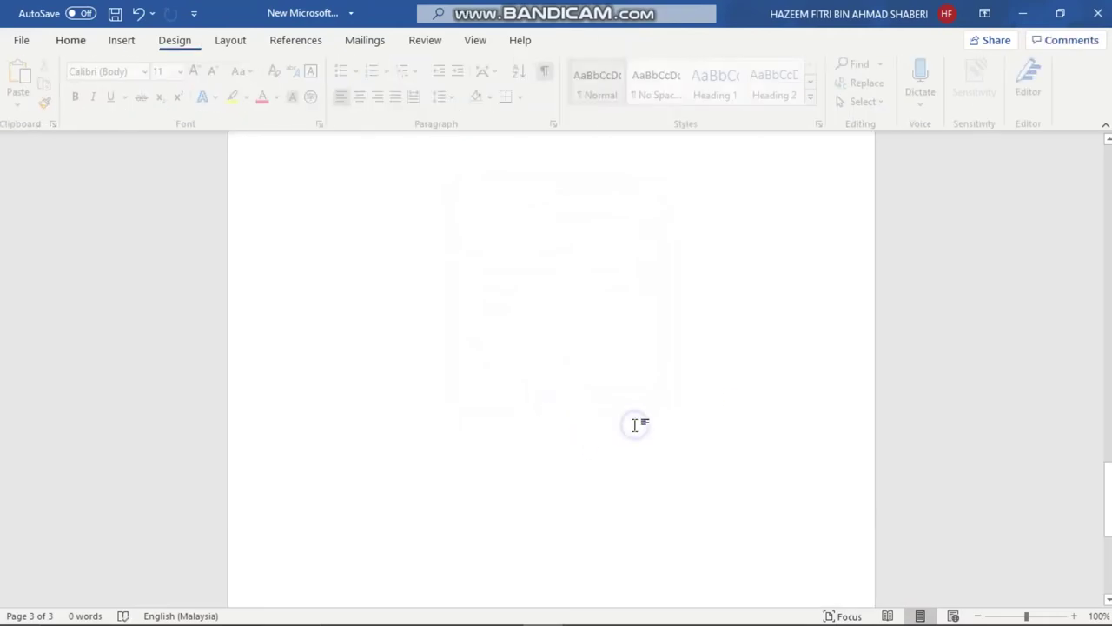
# Step: Scroll through the Word document to check each section's page numbers
pyautogui.scroll(-3, 556, 522)
pyautogui.scroll(-4, 555, 395)
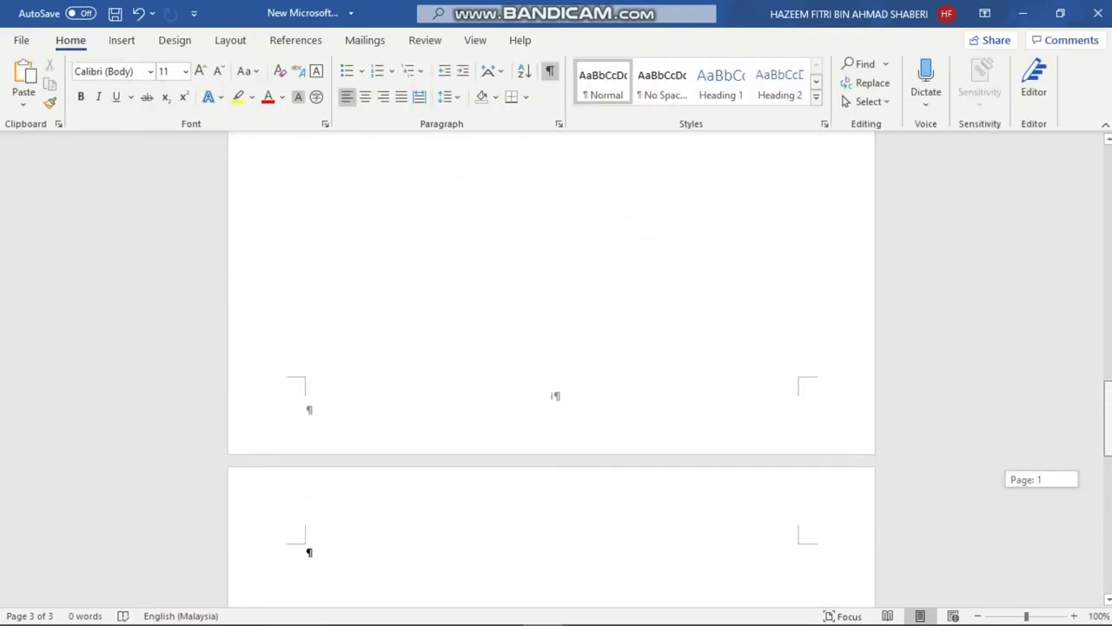
pyautogui.scroll(10, 556, 395)
pyautogui.scroll(-3, 556, 396)
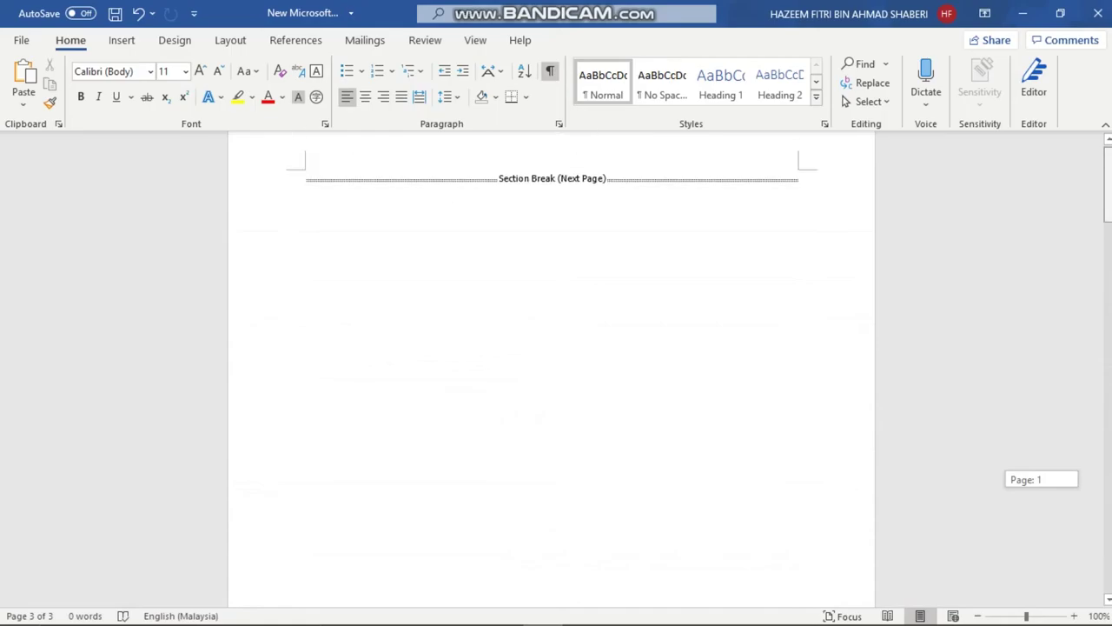
pyautogui.scroll(1, 556, 373)
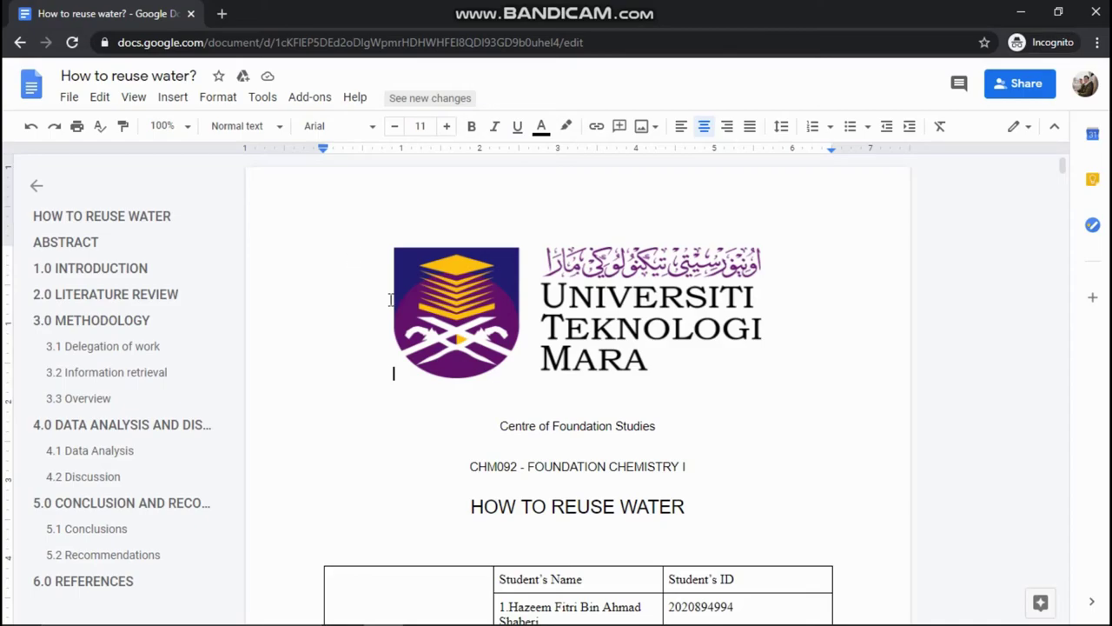
# Step: Add two page breaks before the TABLE OF CONTENTS heading
pyautogui.click(173, 99)
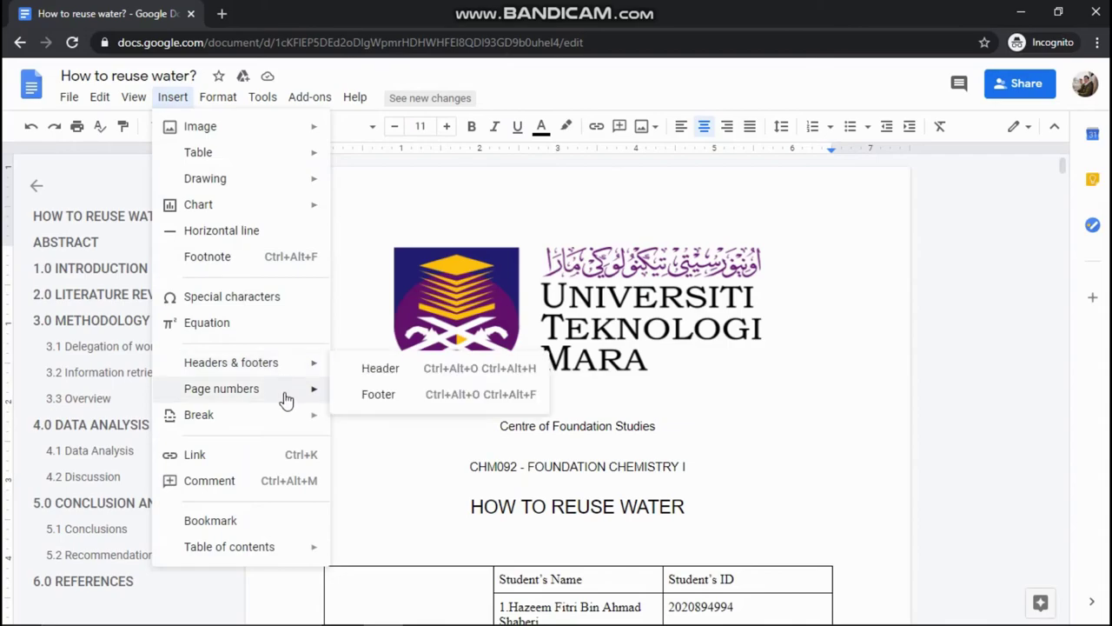
pyautogui.moveTo(222, 388)
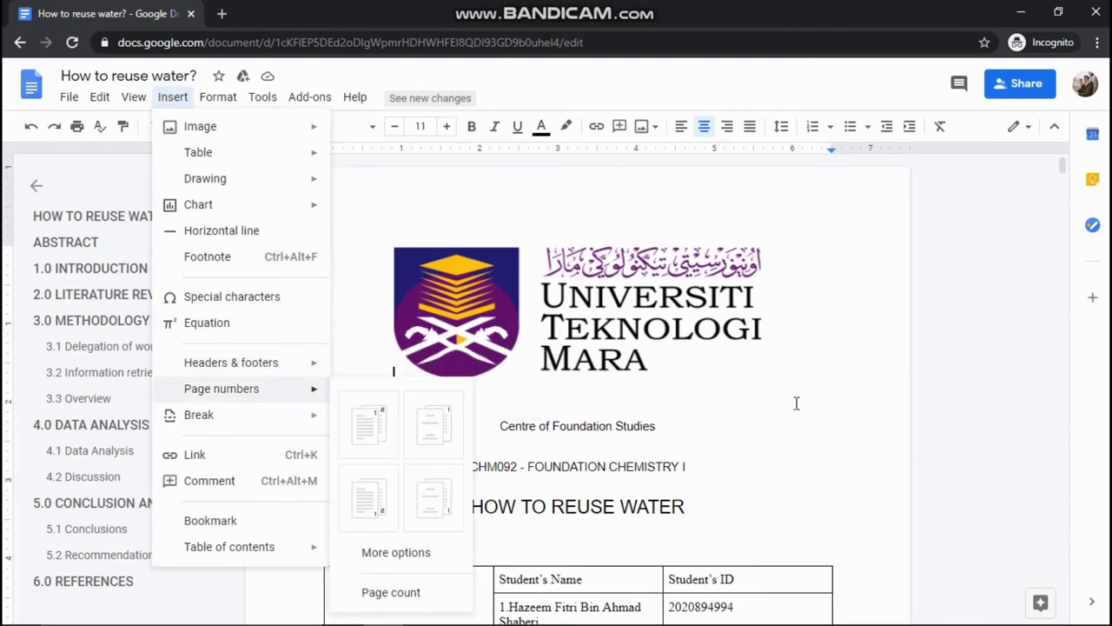
pyautogui.click(796, 404)
pyautogui.scroll(-1, 1067, 173)
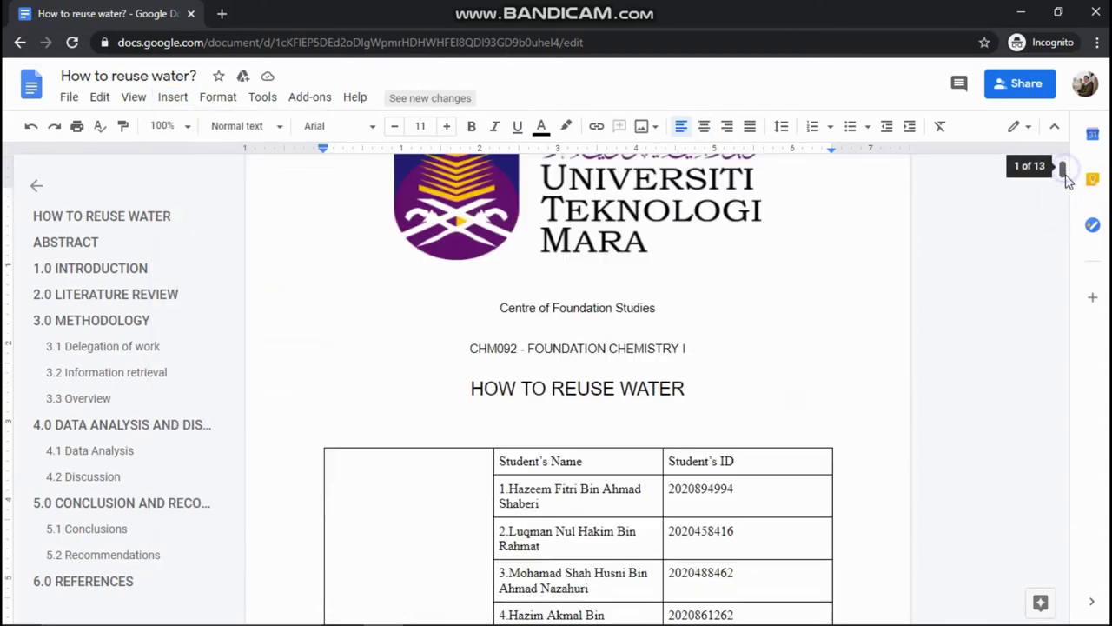
pyautogui.moveTo(1066, 171); pyautogui.dragTo(1073, 206)
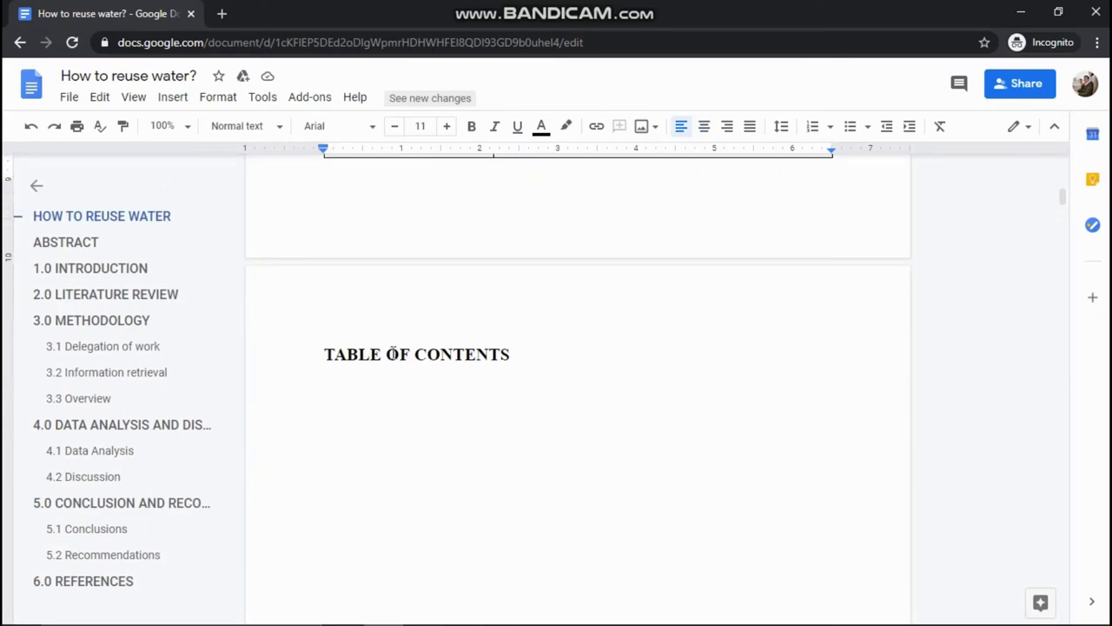
pyautogui.click(327, 354)
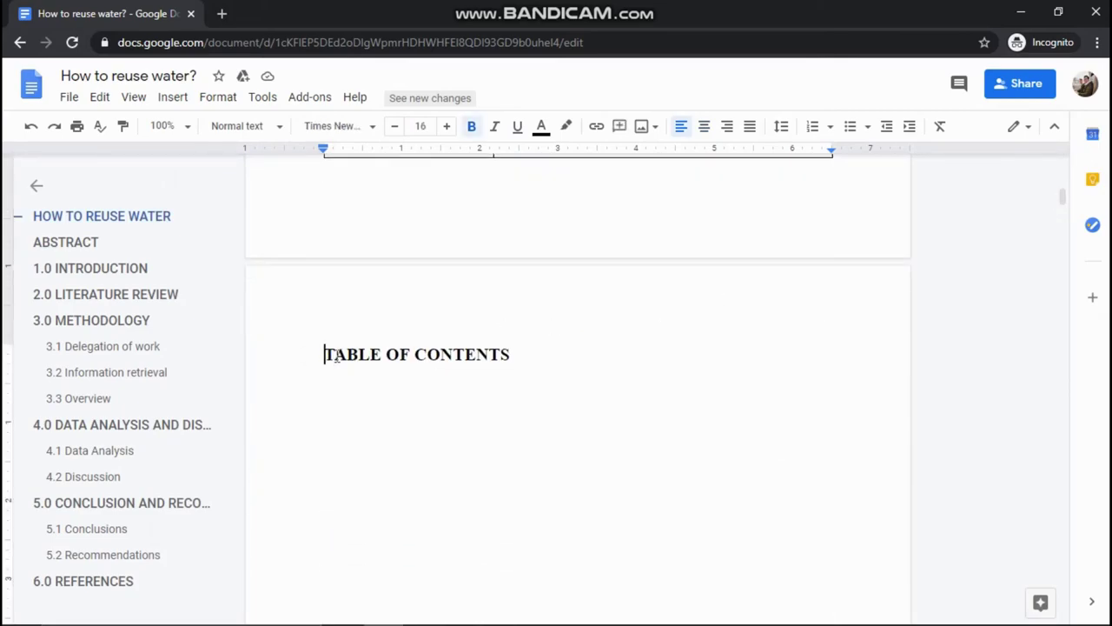
pyautogui.hotkey('ctrl', 'Return')
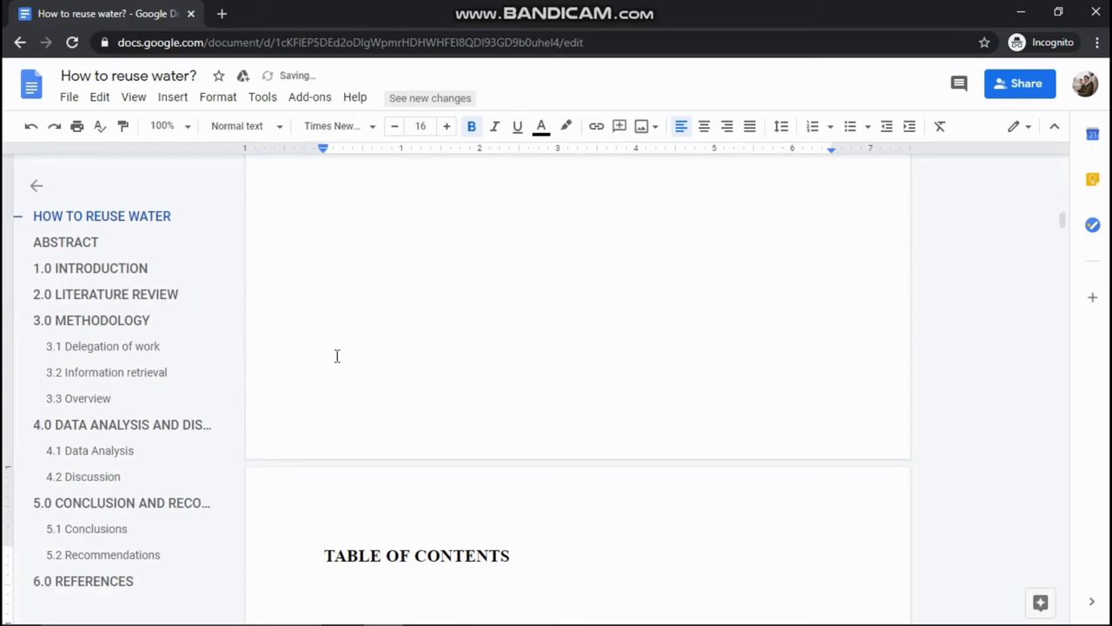
pyautogui.hotkey('ctrl', 'Return')
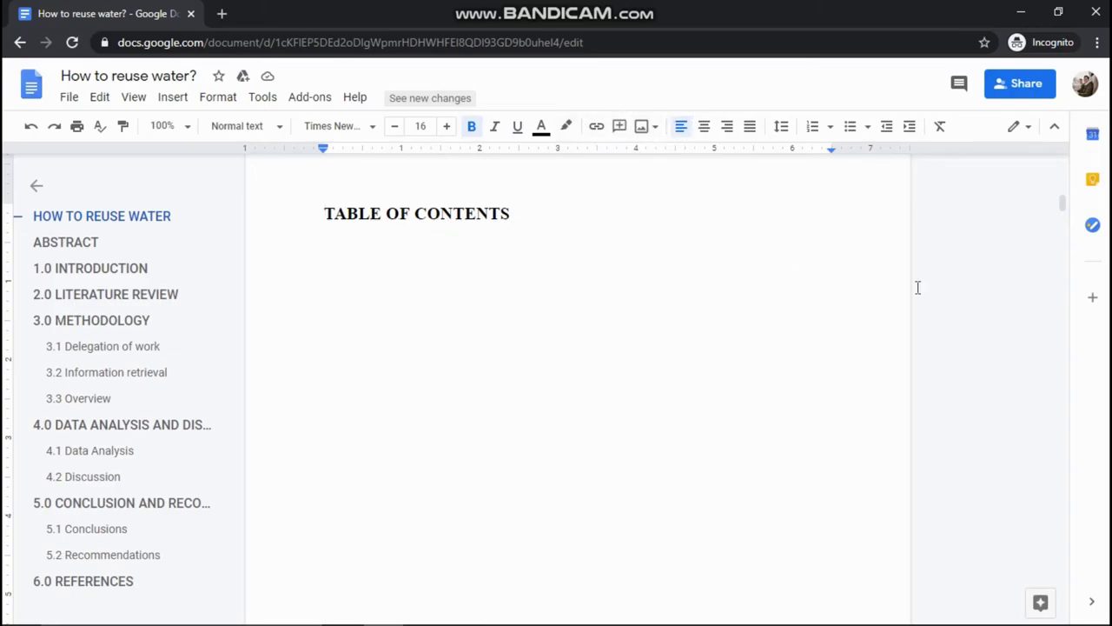
pyautogui.click(176, 97)
pyautogui.moveTo(222, 388)
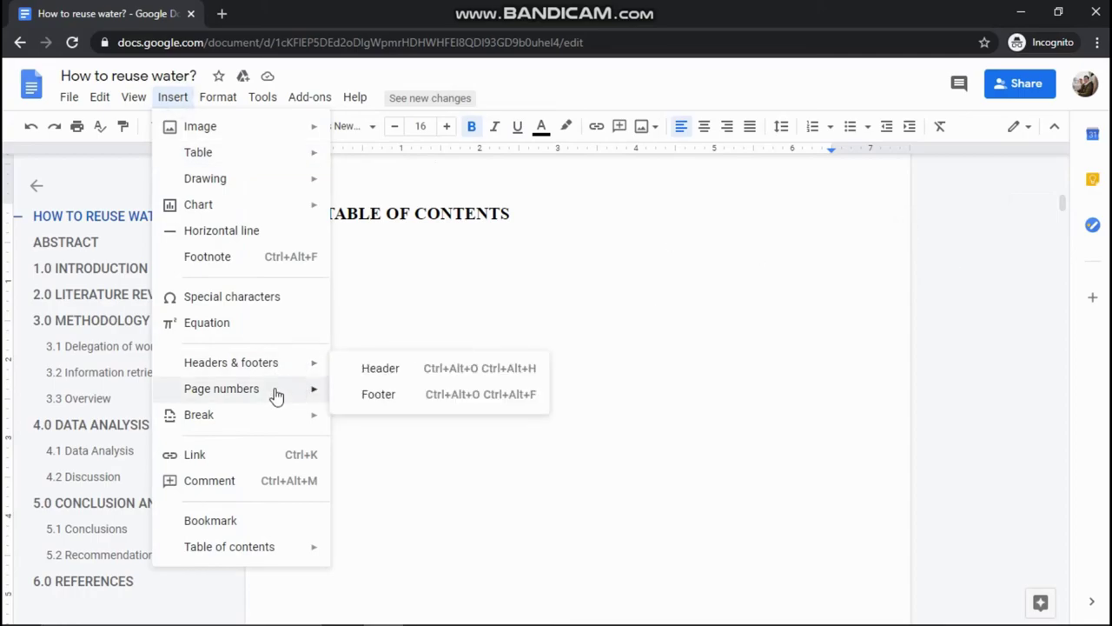
pyautogui.click(386, 553)
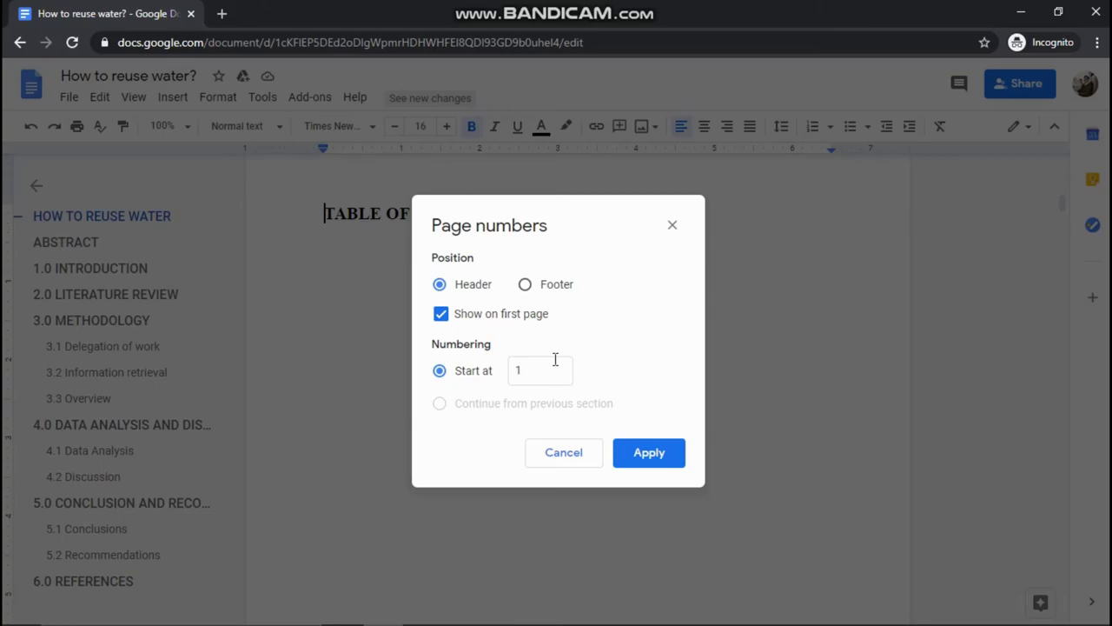
pyautogui.doubleClick(547, 376)
pyautogui.click(648, 452)
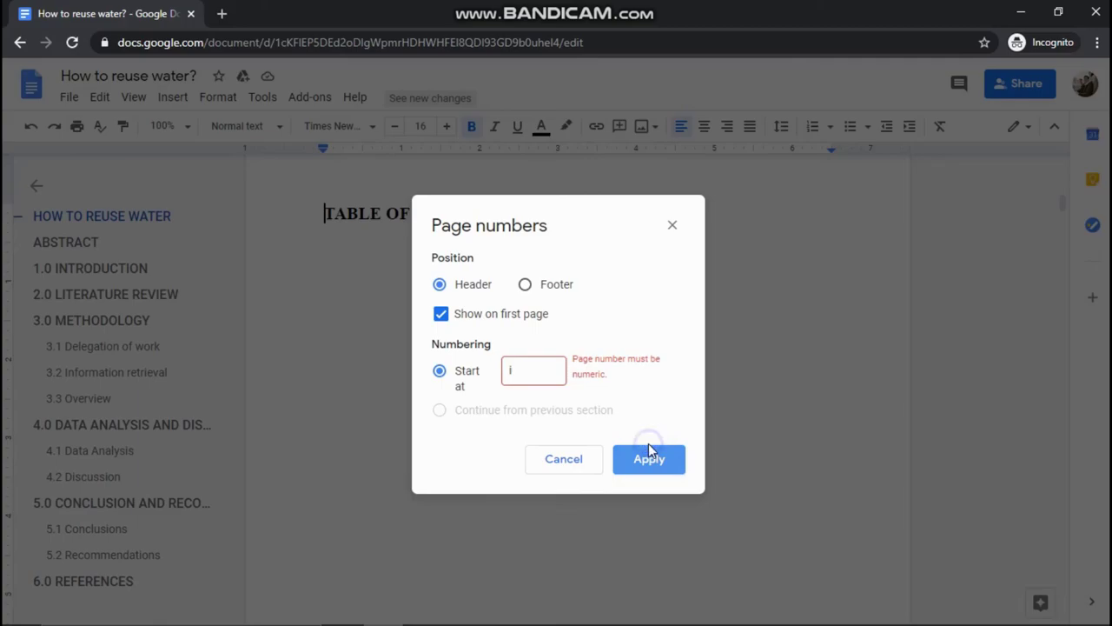
pyautogui.click(551, 369)
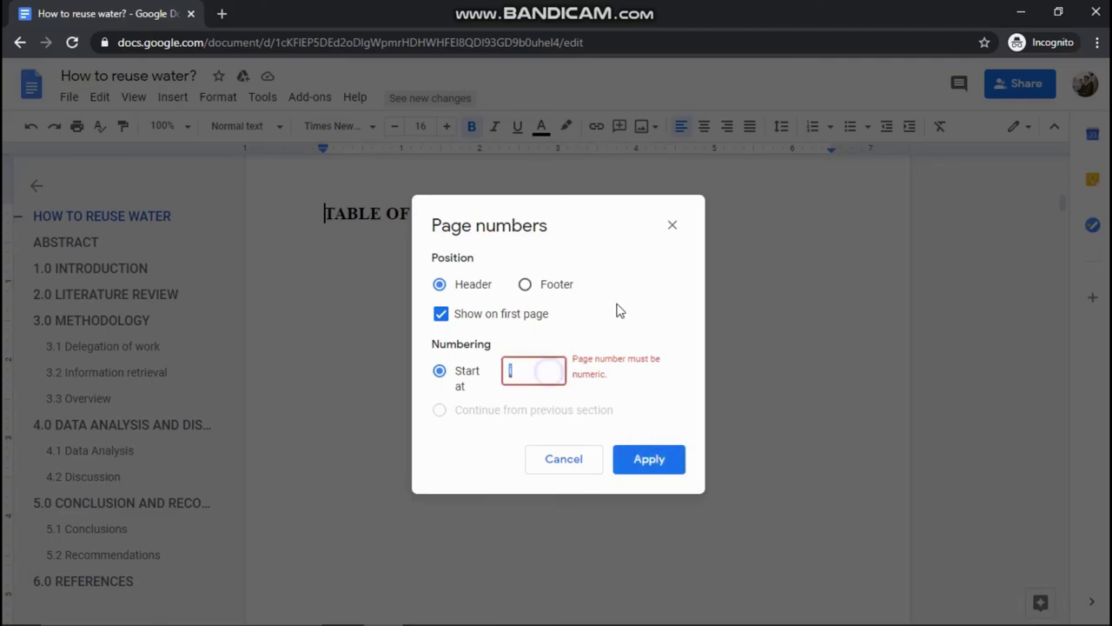
pyautogui.click(560, 367)
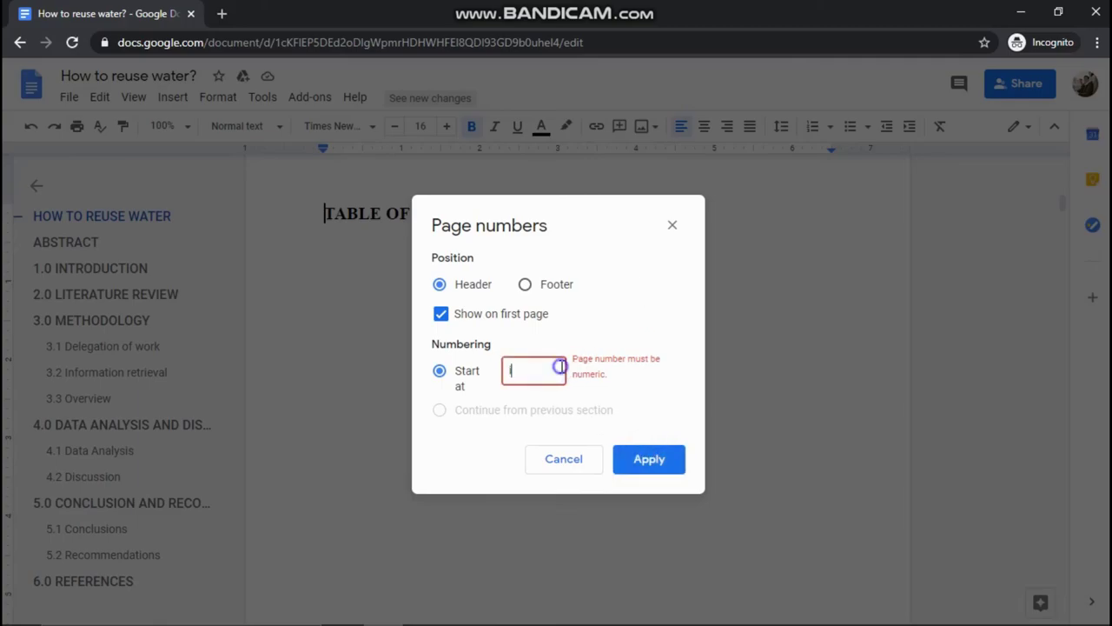
pyautogui.click(670, 229)
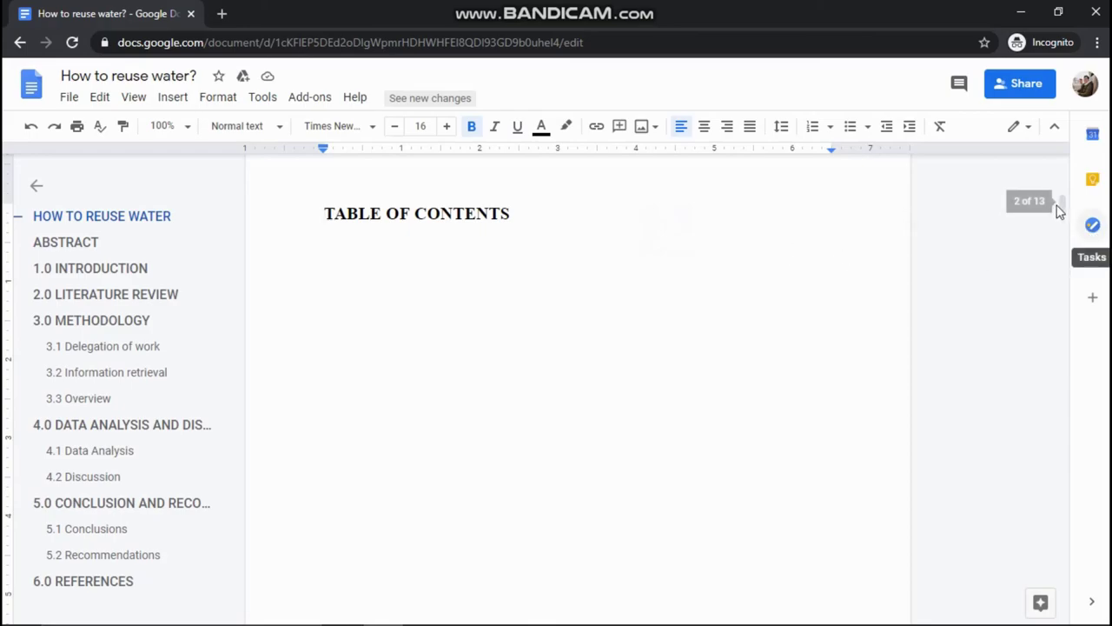
pyautogui.moveTo(1059, 211); pyautogui.dragTo(1067, 165)
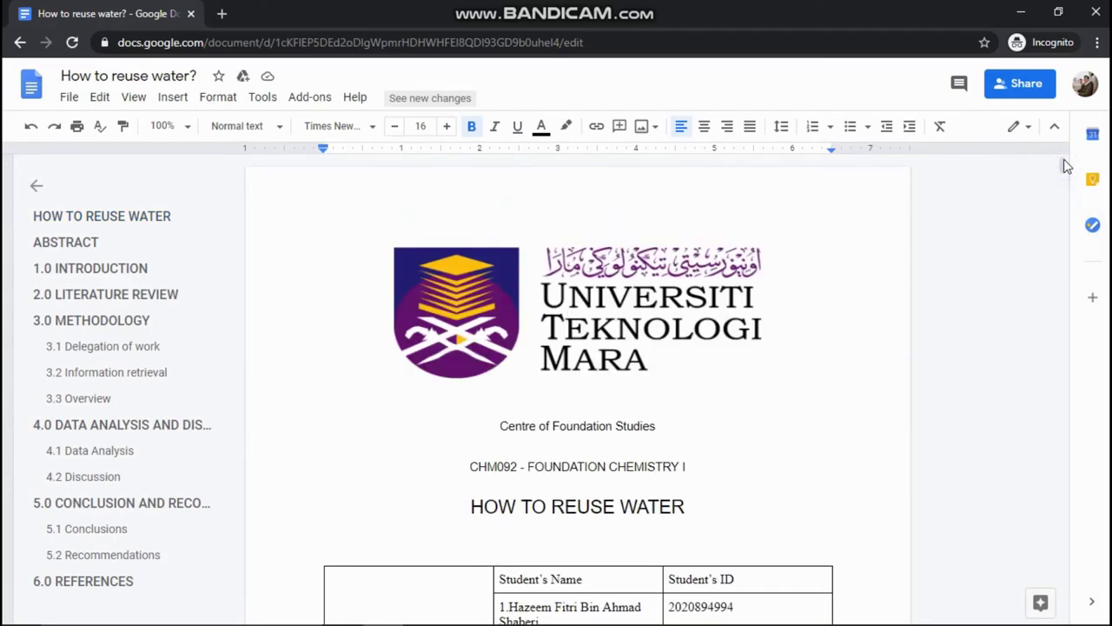
pyautogui.click(491, 429)
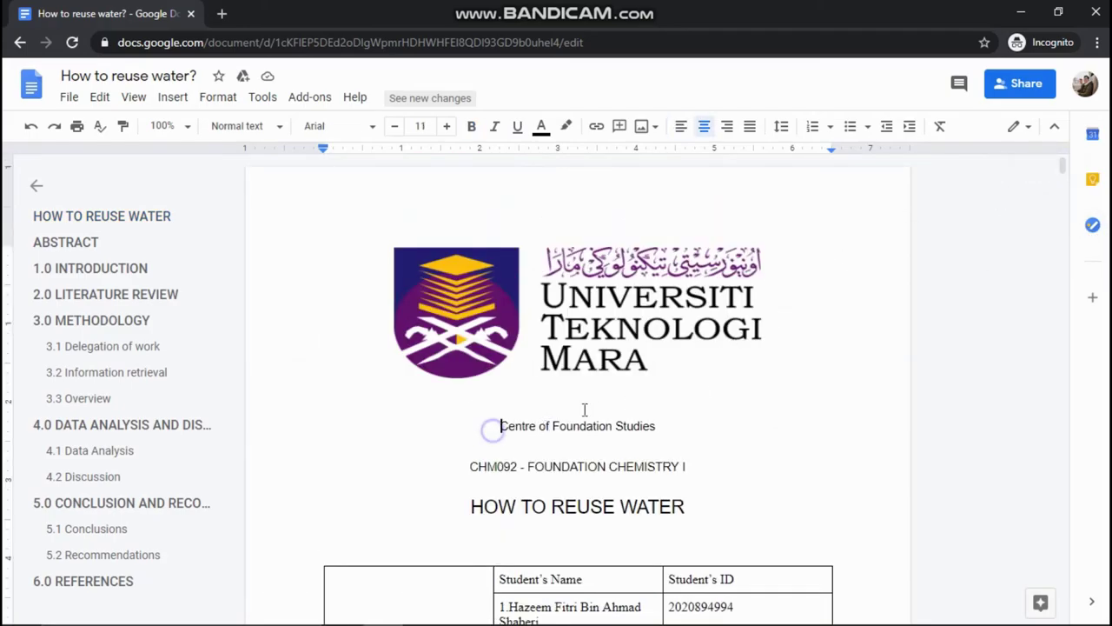
pyautogui.scroll(-1, 1069, 178)
pyautogui.moveTo(1069, 178)
pyautogui.mouseDown()
pyautogui.moveTo(1069, 239)
pyautogui.moveTo(1063, 165)
pyautogui.mouseUp()
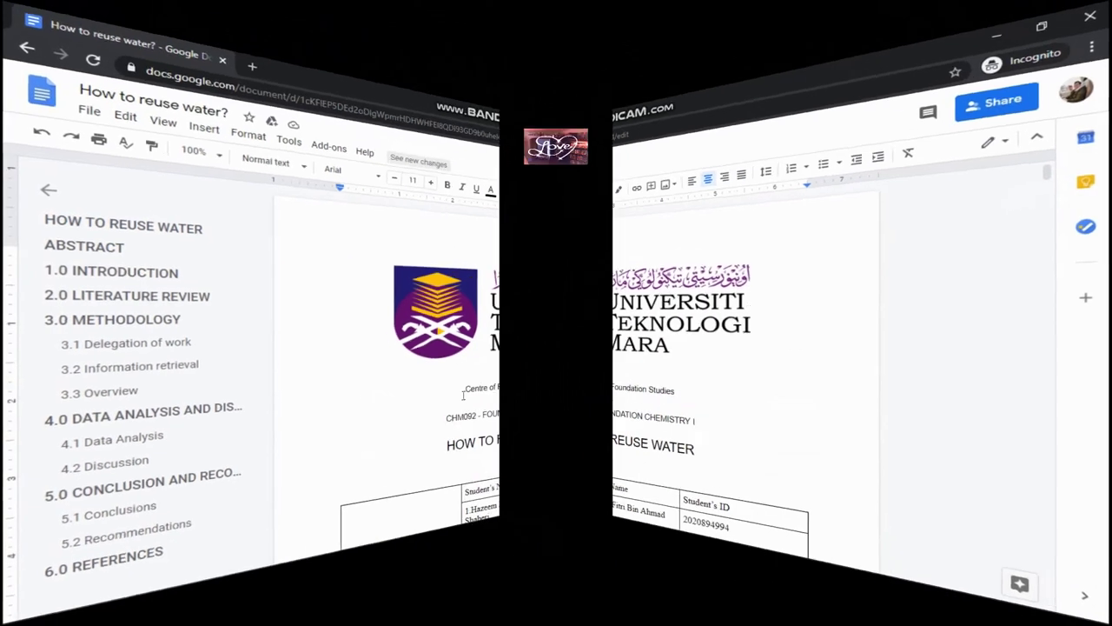